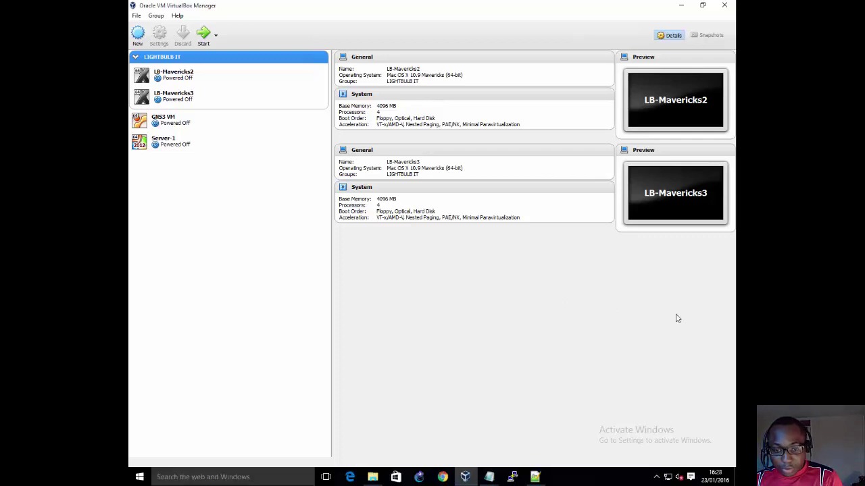
Step: Google 'virtualbox download' in Chrome, then minimise the browser to reveal VirtualBox Manager
{"action": "left_click", "coordinate": [442, 477]}
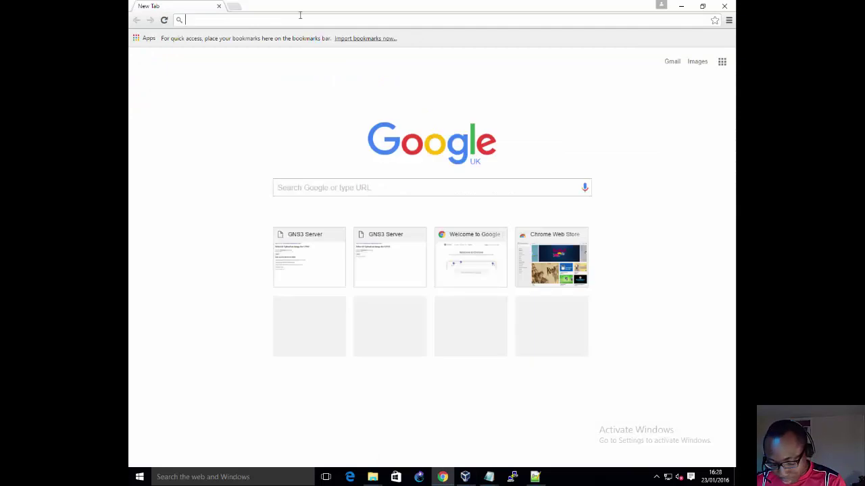
{"action": "type", "text": "google."}
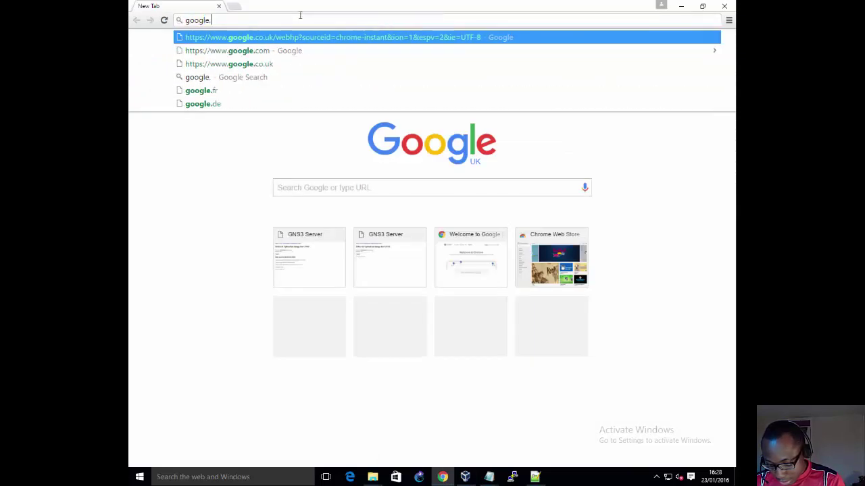
{"action": "type", "text": "com"}
{"action": "key", "text": "Return"}
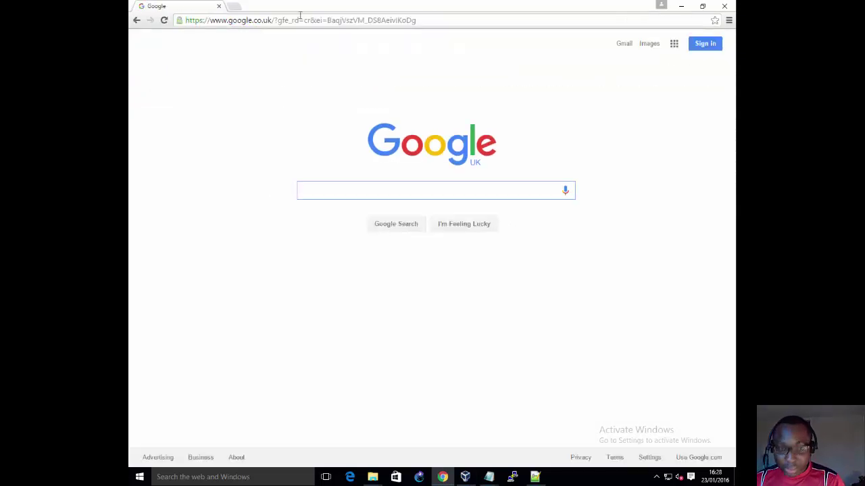
{"action": "type", "text": "virtualb"}
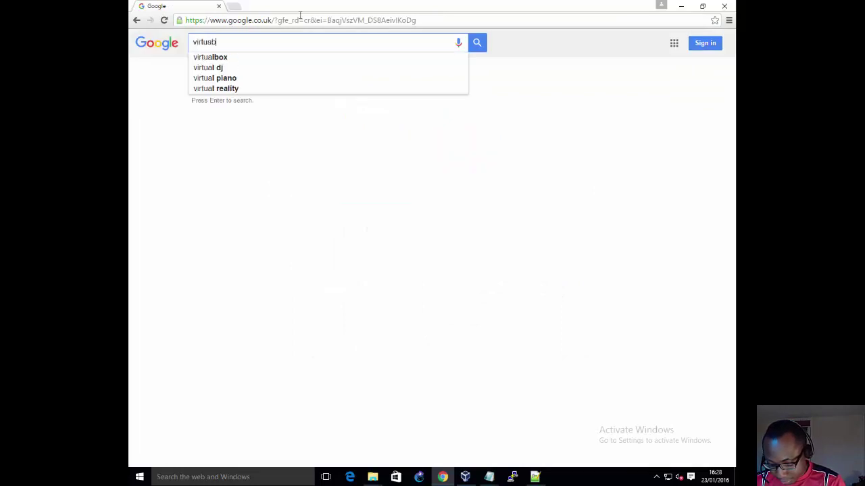
{"action": "type", "text": "ox "}
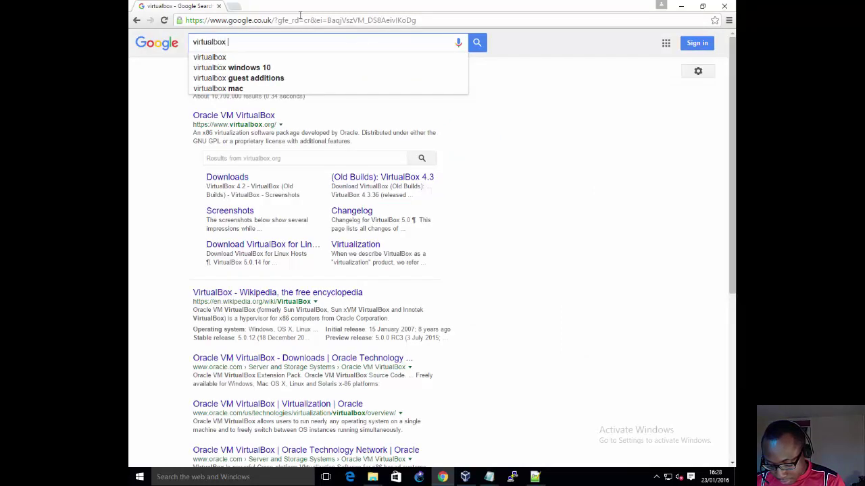
{"action": "type", "text": "download"}
{"action": "key", "text": "Return"}
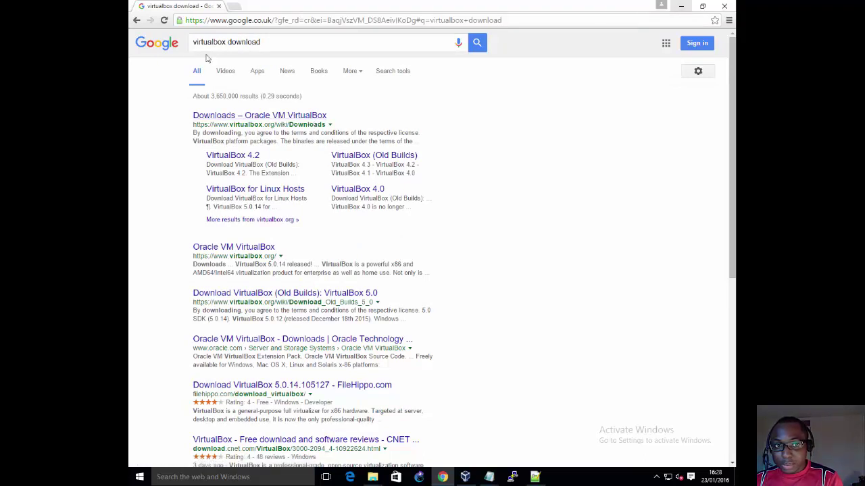
{"action": "left_click", "coordinate": [681, 6]}
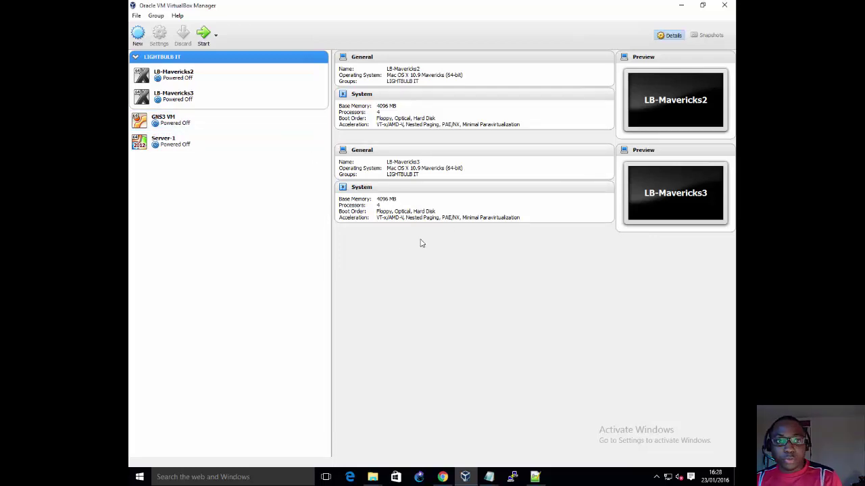
Step: Review the vmnet0–vmnet7 subnet lines in the vsphere.txt Notepad notes, then return to VirtualBox
{"action": "left_click", "coordinate": [139, 17]}
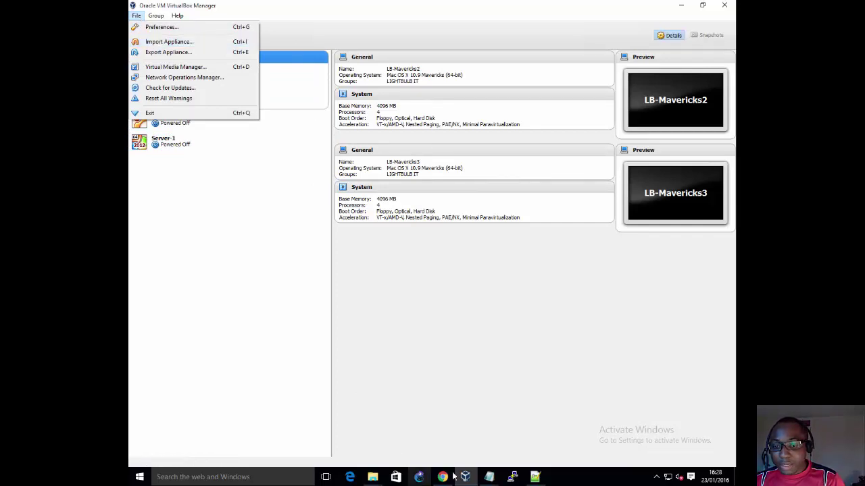
{"action": "left_click", "coordinate": [488, 476]}
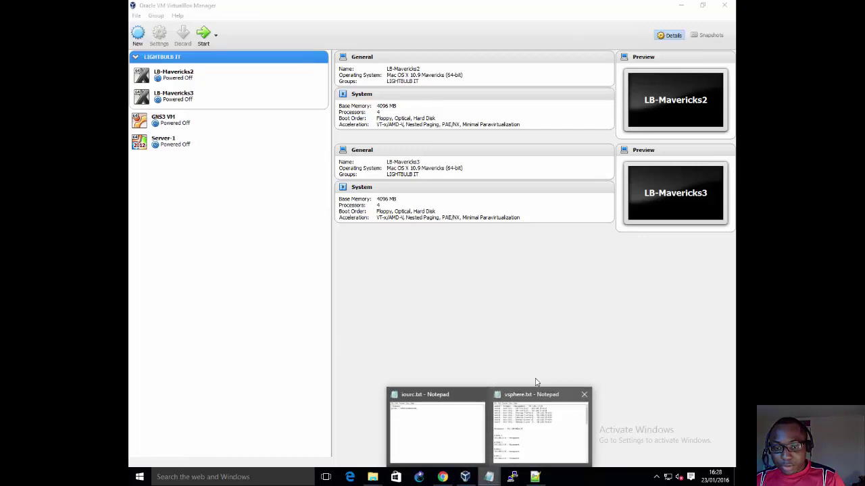
{"action": "left_click", "coordinate": [536, 419]}
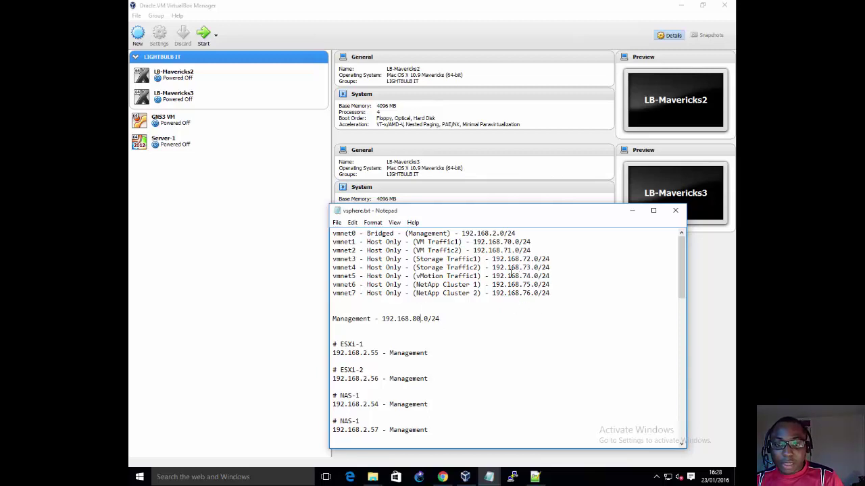
{"action": "left_click_drag", "start_coordinate": [550, 293], "coordinate": [274, 196]}
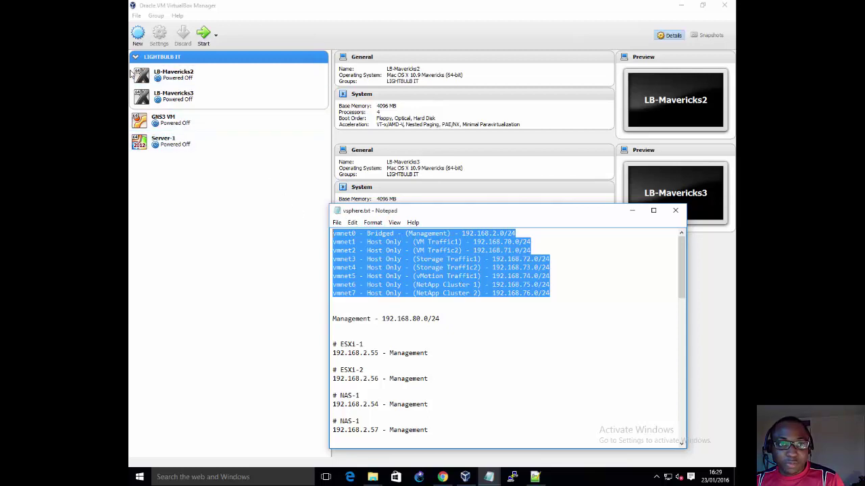
{"action": "left_click", "coordinate": [136, 15]}
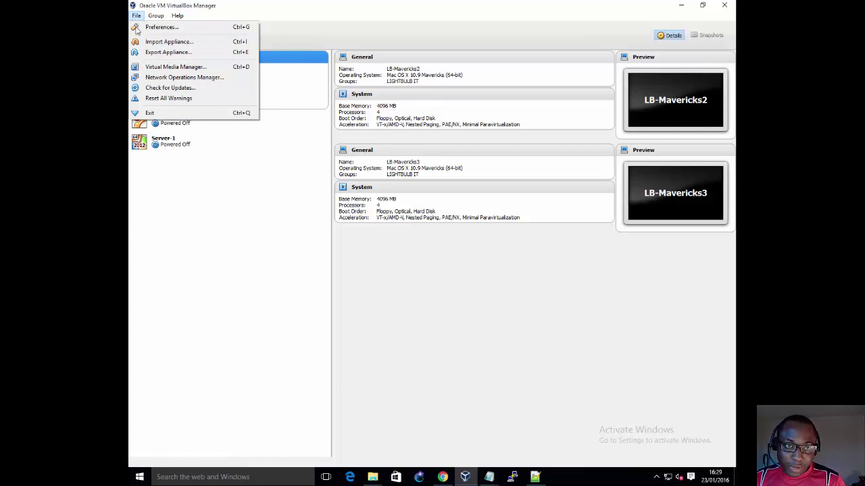
Step: Create Host-Only Ethernet Adapter #3 under Preferences > Network > Host-only Networks
{"action": "left_click", "coordinate": [138, 29]}
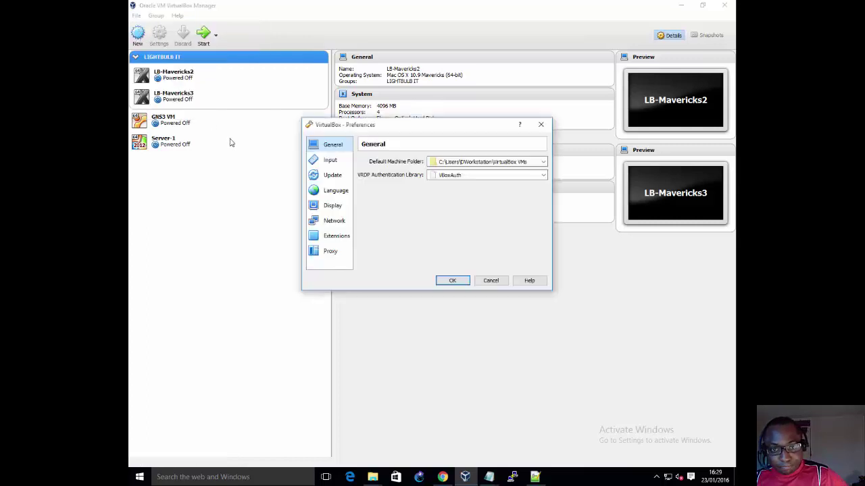
{"action": "left_click", "coordinate": [317, 220]}
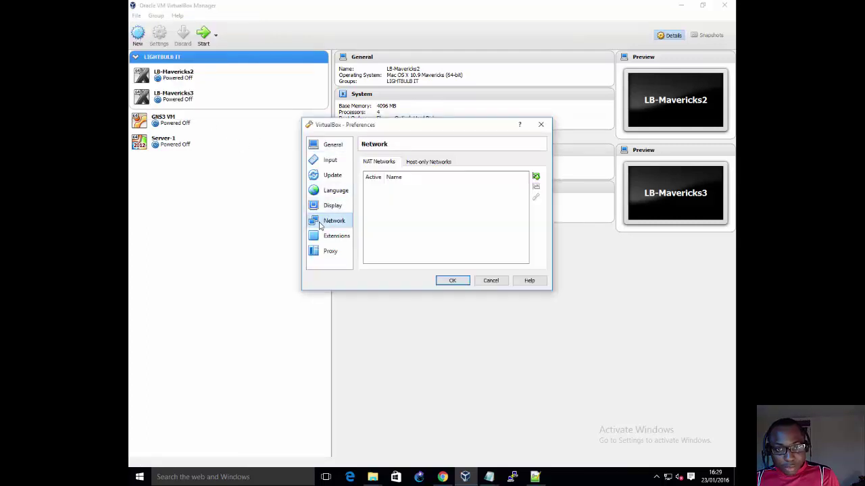
{"action": "left_click", "coordinate": [439, 163]}
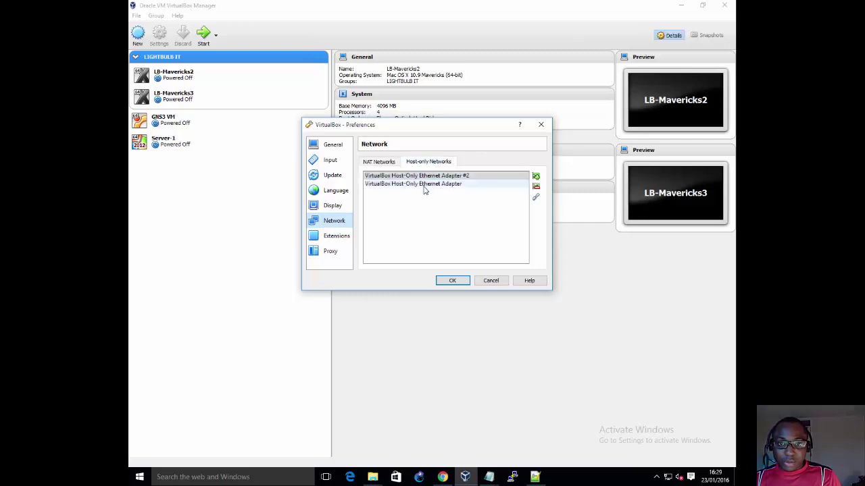
{"action": "mouse_move", "coordinate": [417, 184]}
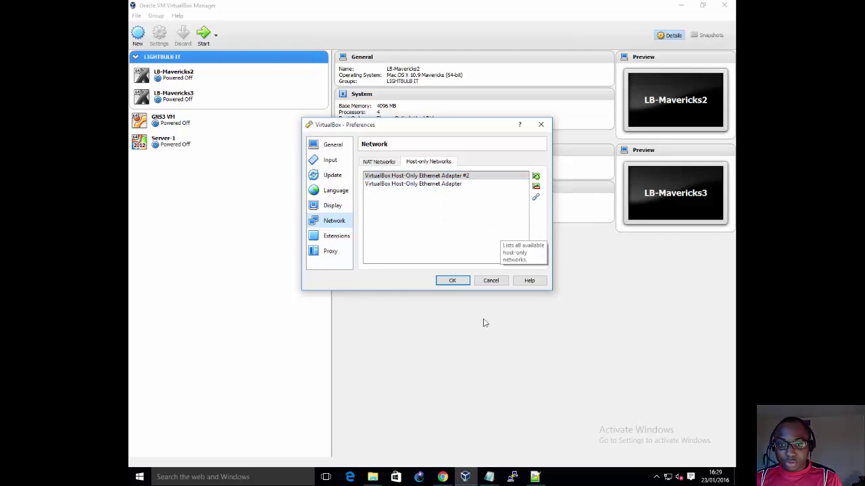
{"action": "left_click", "coordinate": [535, 177]}
{"action": "left_click", "coordinate": [489, 258]}
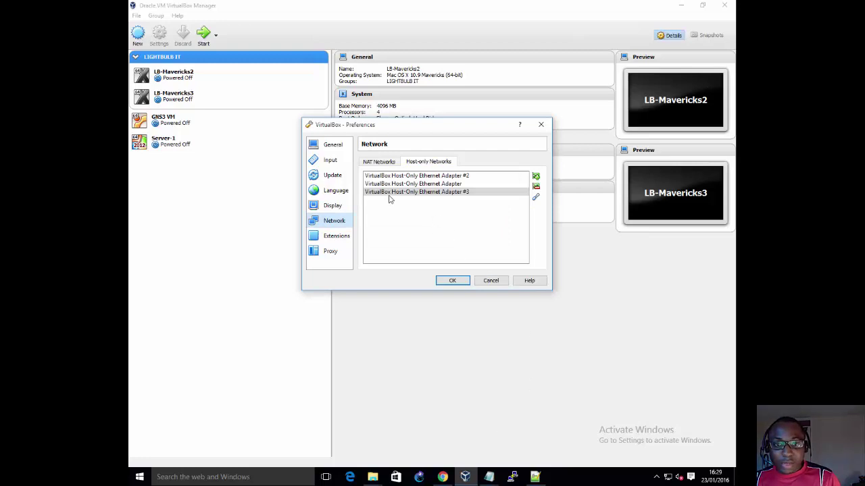
Step: Look over Adapter #3's properties (192.168.71.1/255.255.255.0) without changing them
{"action": "right_click", "coordinate": [389, 192]}
{"action": "left_click", "coordinate": [397, 196]}
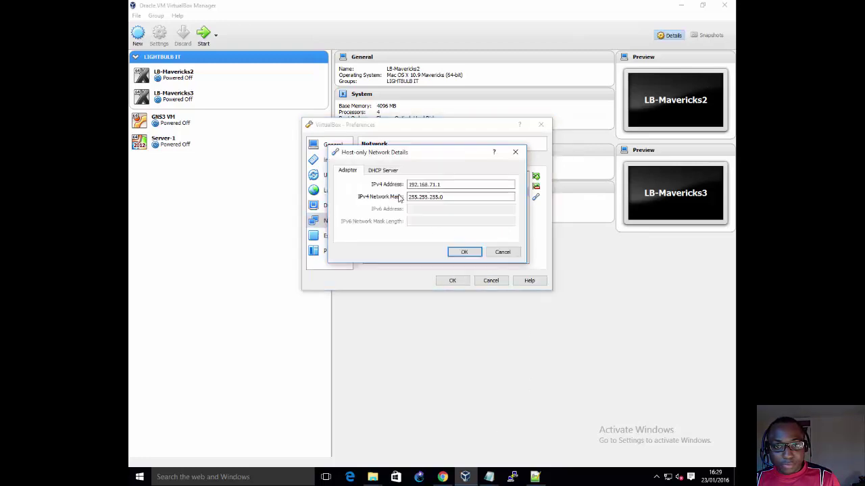
{"action": "left_click", "coordinate": [502, 252]}
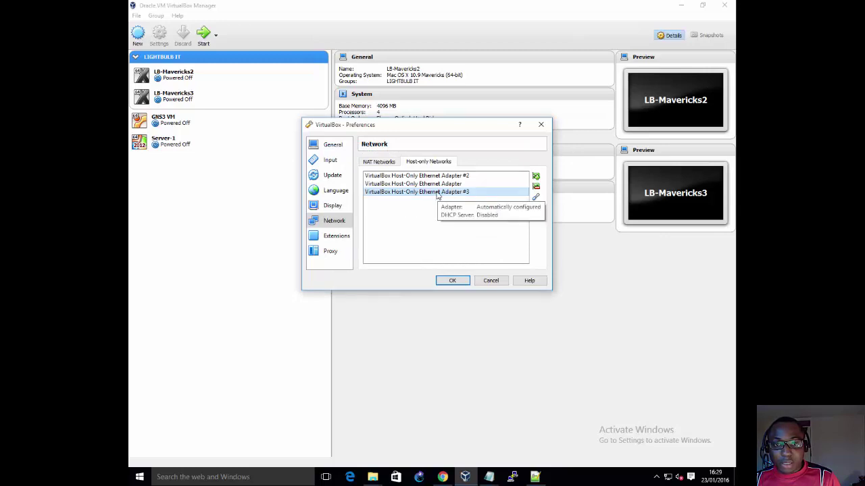
{"action": "right_click", "coordinate": [438, 196]}
{"action": "key", "text": "Escape"}
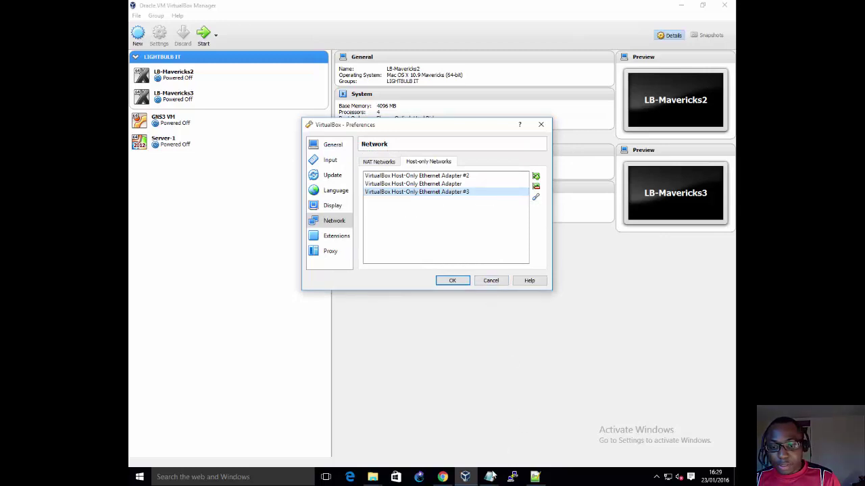
Step: Start a new blank Notepad document from the taskbar
{"action": "left_click", "coordinate": [489, 476]}
{"action": "right_click", "coordinate": [489, 477]}
{"action": "left_click", "coordinate": [484, 429]}
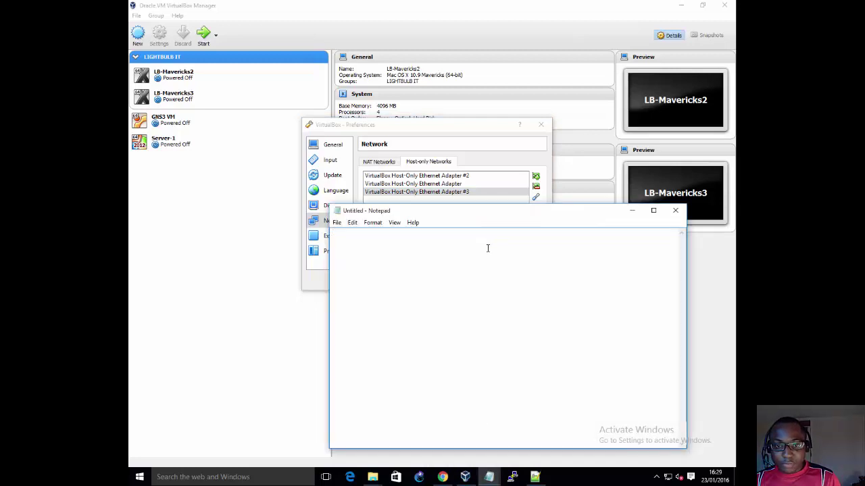
Step: Type 'VBox Host Only 3 - Cluster Network - 192.168.81.0/24' and move the Notepad window lower
{"action": "type", "text": "VBox Host Only 3 -"}
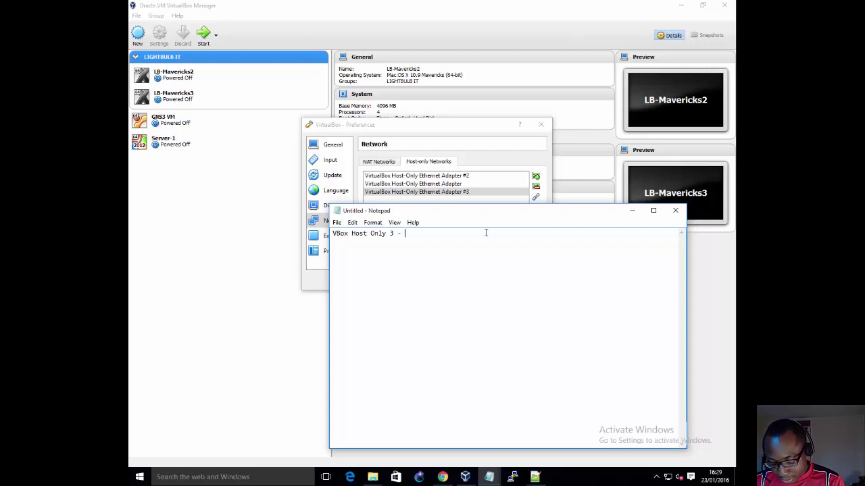
{"action": "type", "text": "Cluster"}
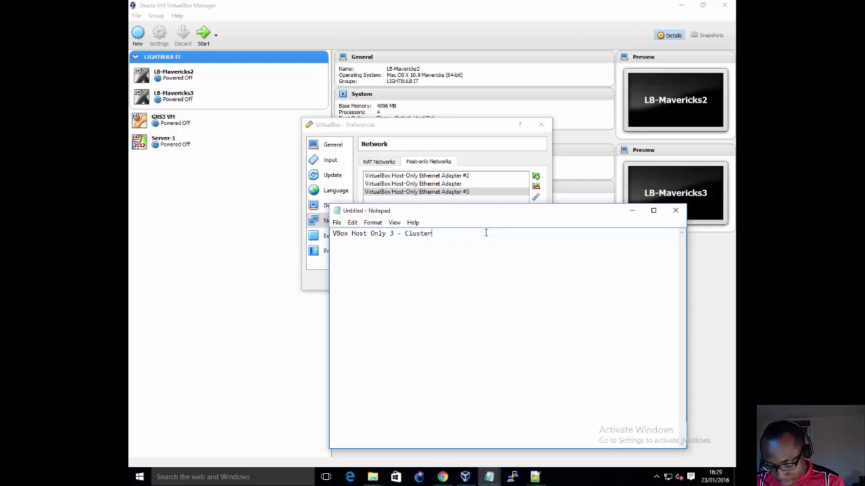
{"action": "type", "text": " Network"}
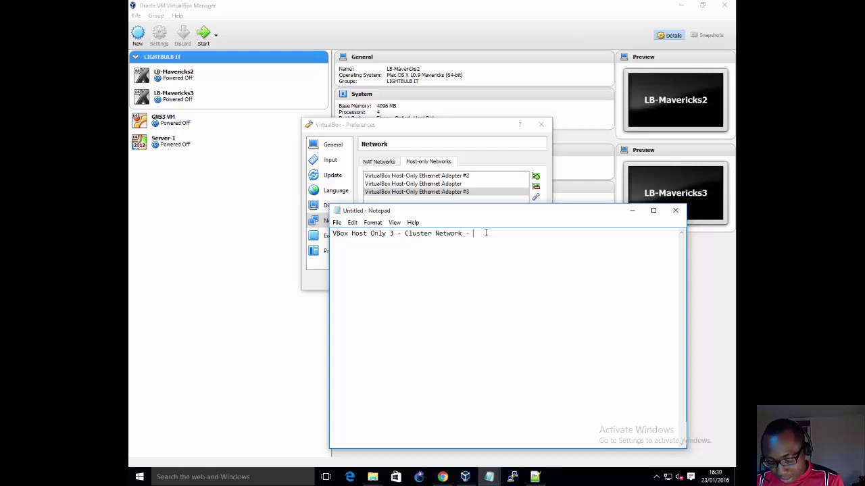
{"action": "type", "text": " - 19"}
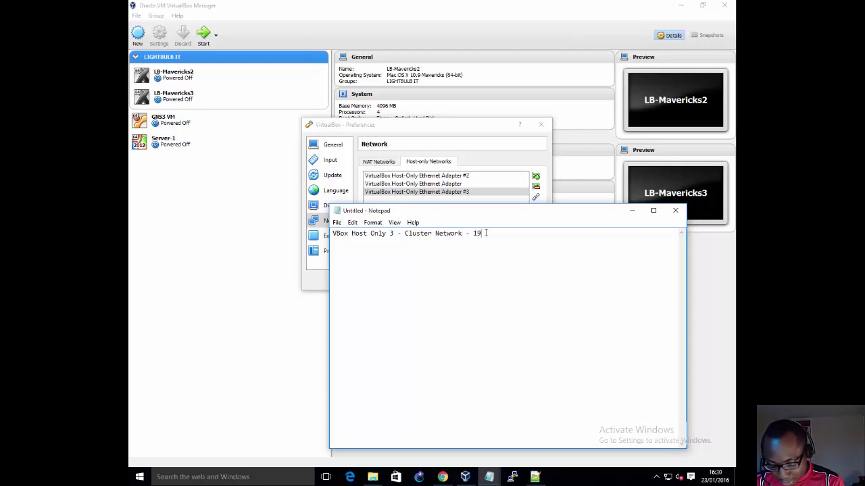
{"action": "type", "text": "2.168.81.0/24"}
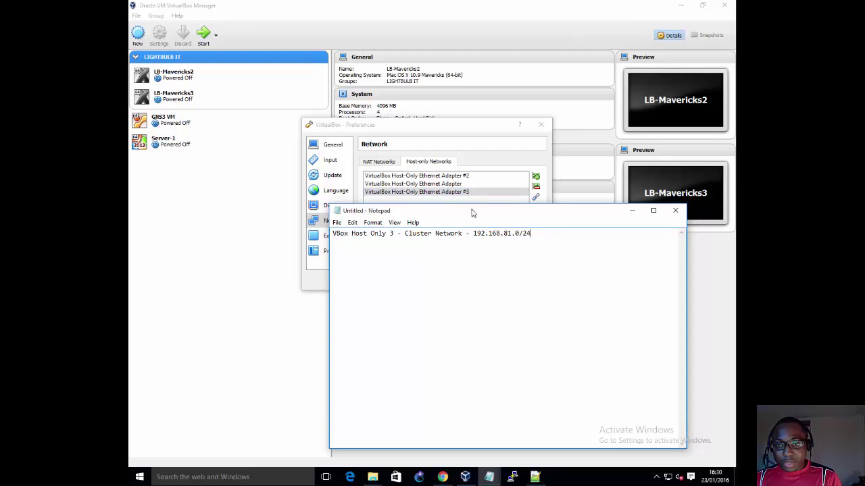
{"action": "left_click_drag", "start_coordinate": [473, 213], "coordinate": [457, 302]}
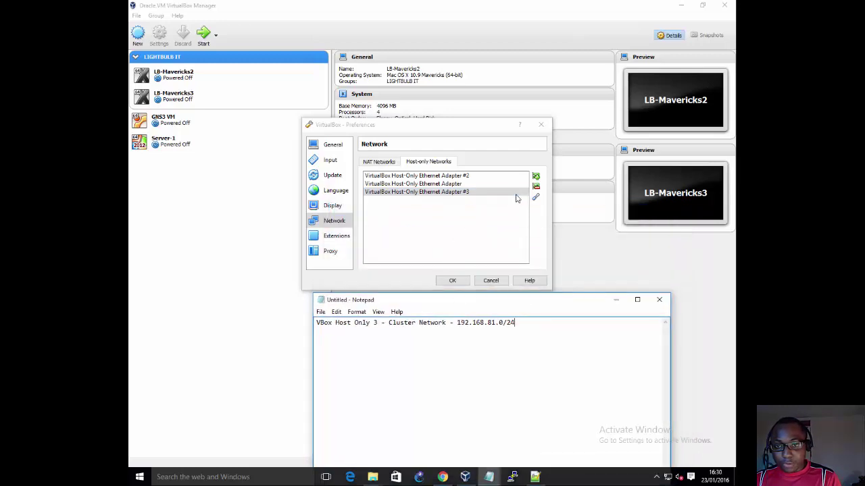
Step: Open Adapter #3's details and edit the third octet of its IPv4 address
{"action": "double_click", "coordinate": [517, 193]}
{"action": "left_click", "coordinate": [382, 171]}
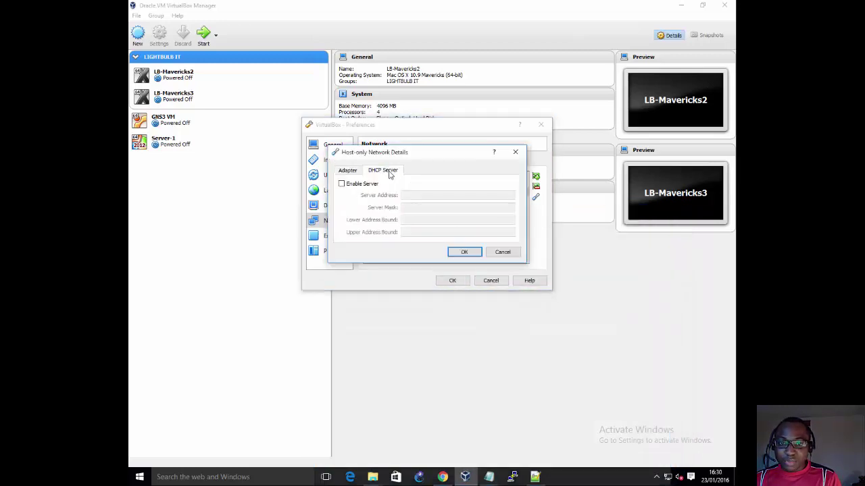
{"action": "left_click", "coordinate": [347, 170]}
{"action": "left_click", "coordinate": [434, 184]}
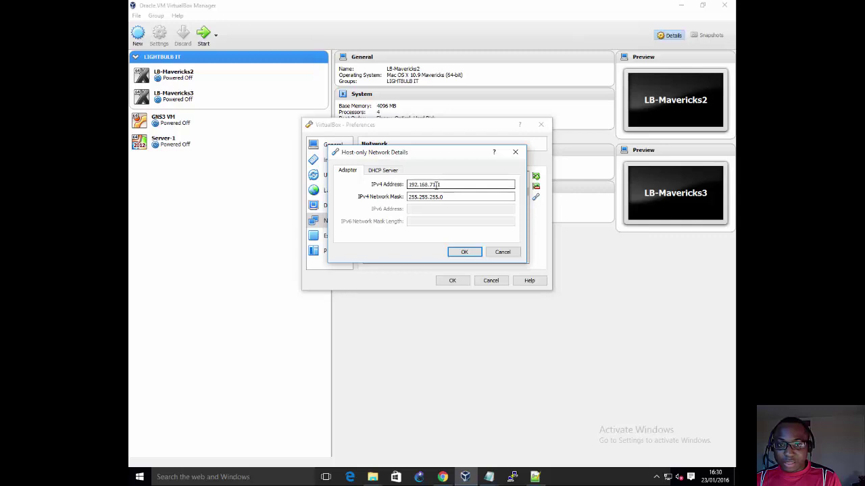
{"action": "double_click", "coordinate": [434, 184]}
{"action": "type", "text": "3"}
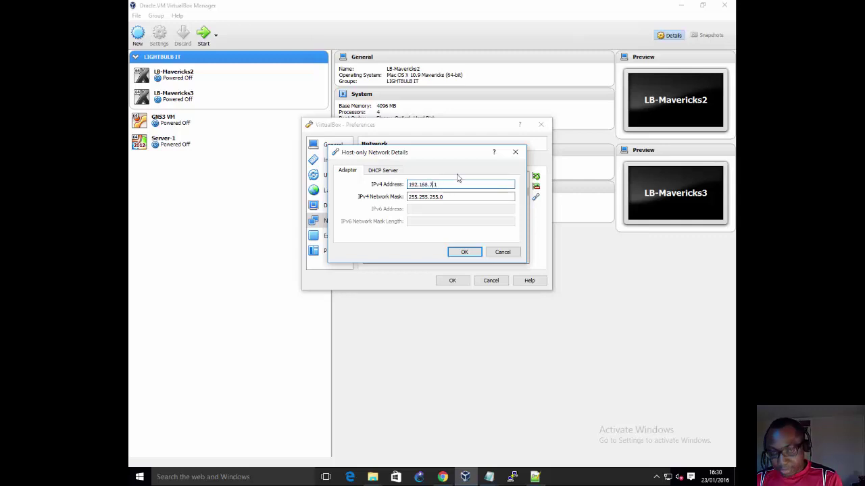
{"action": "type", "text": "8"}
{"action": "key", "text": "BackSpace"}
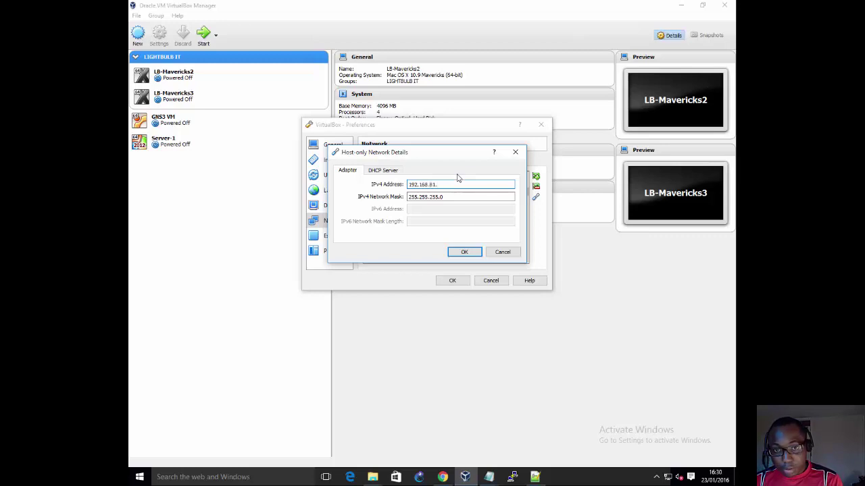
Step: Enable the DHCP server and review its addresses, then cancel and close Preferences
{"action": "left_click", "coordinate": [395, 172]}
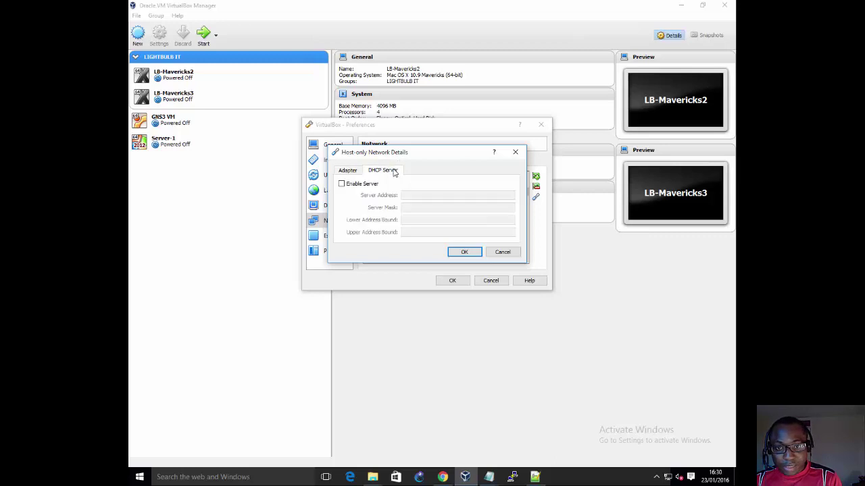
{"action": "left_click", "coordinate": [371, 184]}
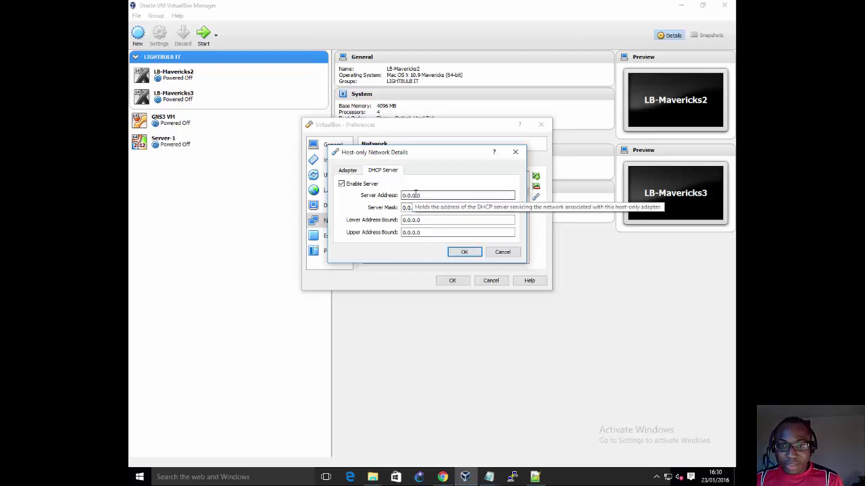
{"action": "left_click_drag", "start_coordinate": [420, 195], "coordinate": [358, 196]}
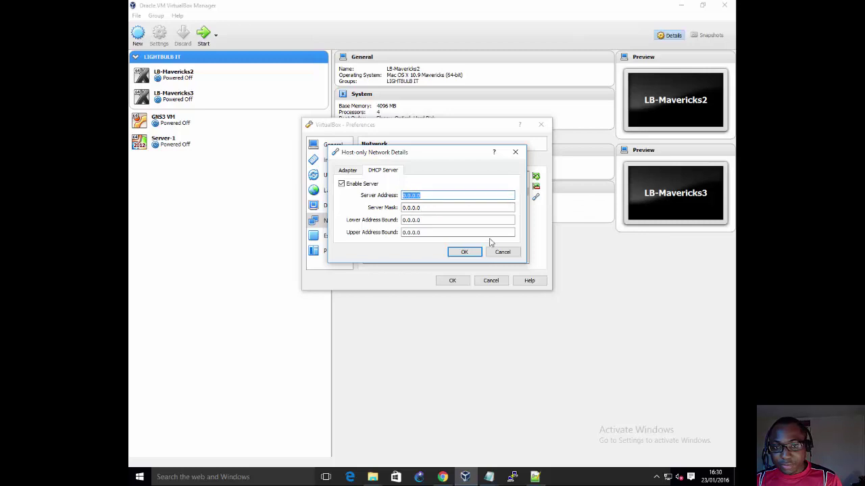
{"action": "left_click_drag", "start_coordinate": [422, 220], "coordinate": [347, 220]}
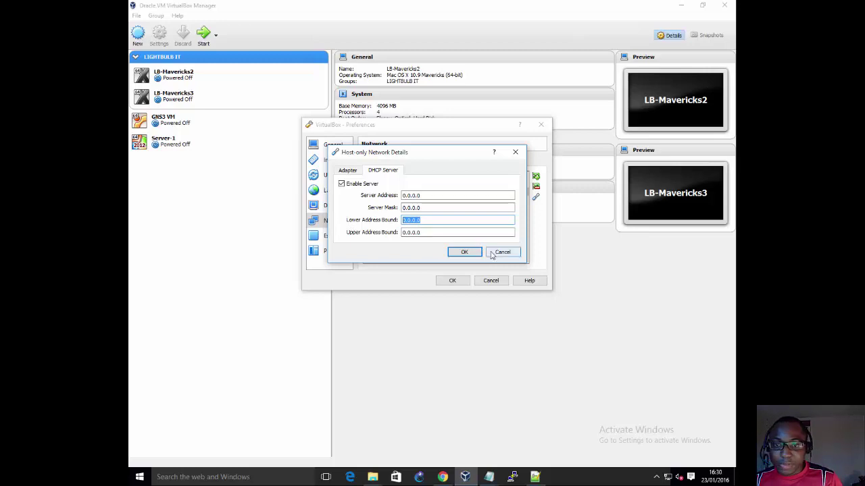
{"action": "left_click", "coordinate": [498, 253]}
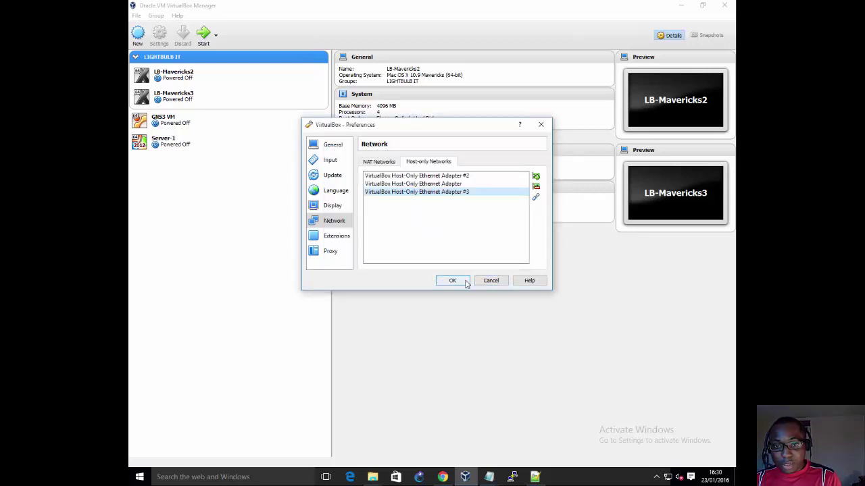
{"action": "left_click", "coordinate": [465, 283]}
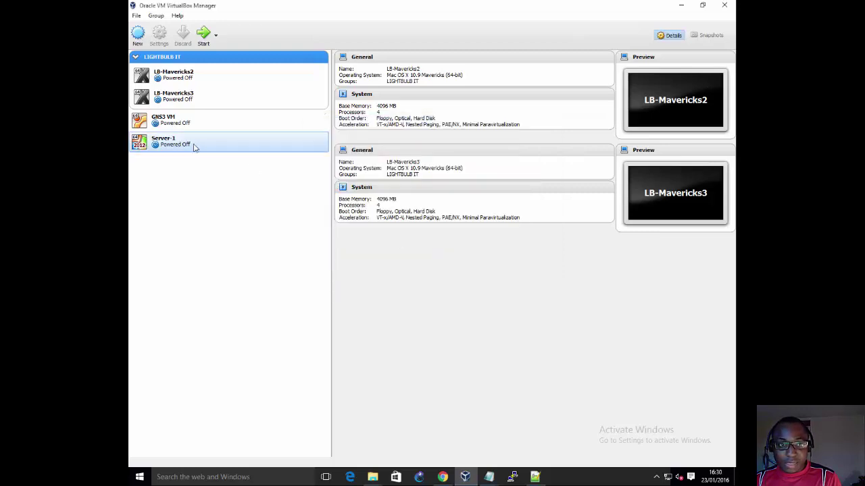
Step: Try attaching Server-1's adapter 1 to Host-Only Ethernet Adapter #3, then cancel the change
{"action": "left_click", "coordinate": [191, 144]}
{"action": "right_click", "coordinate": [189, 144]}
{"action": "left_click", "coordinate": [206, 148]}
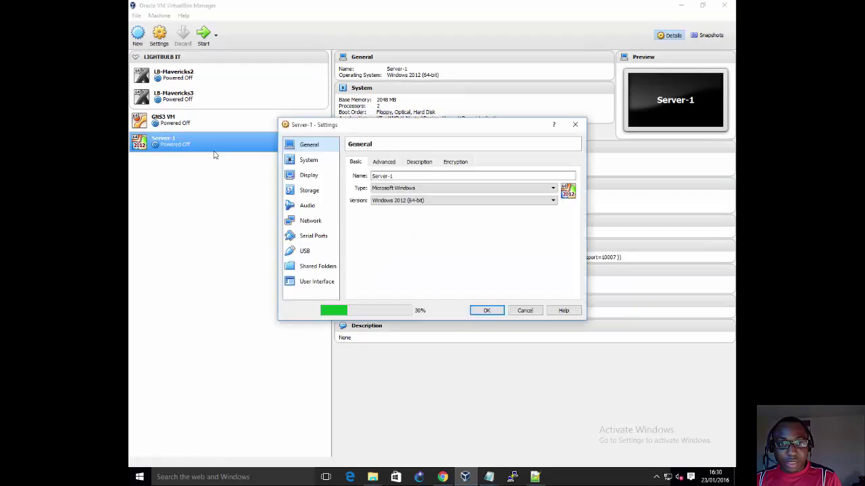
{"action": "left_click", "coordinate": [310, 223]}
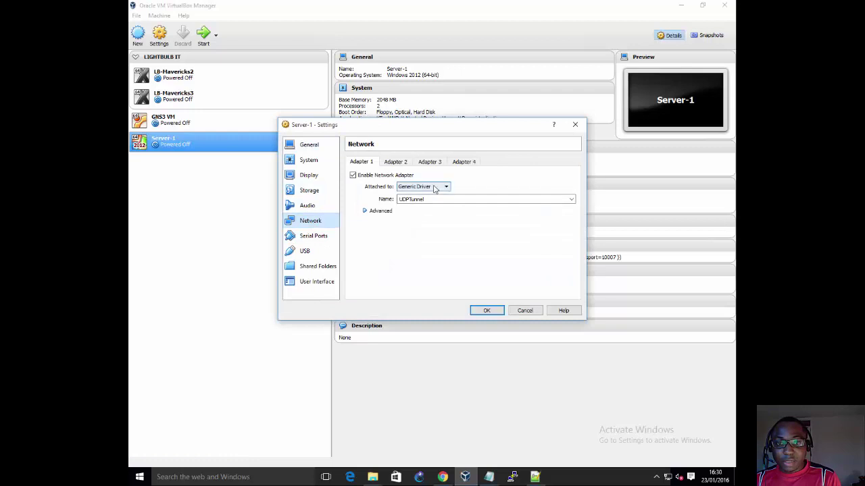
{"action": "left_click", "coordinate": [433, 188]}
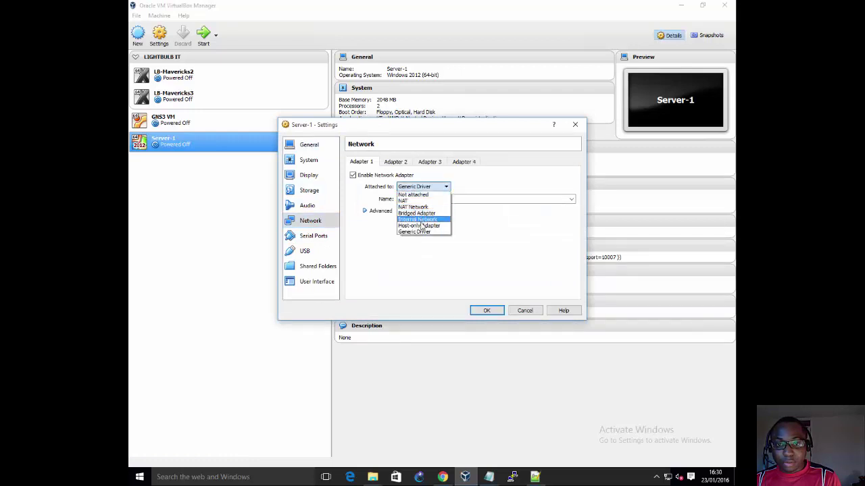
{"action": "left_click", "coordinate": [419, 226]}
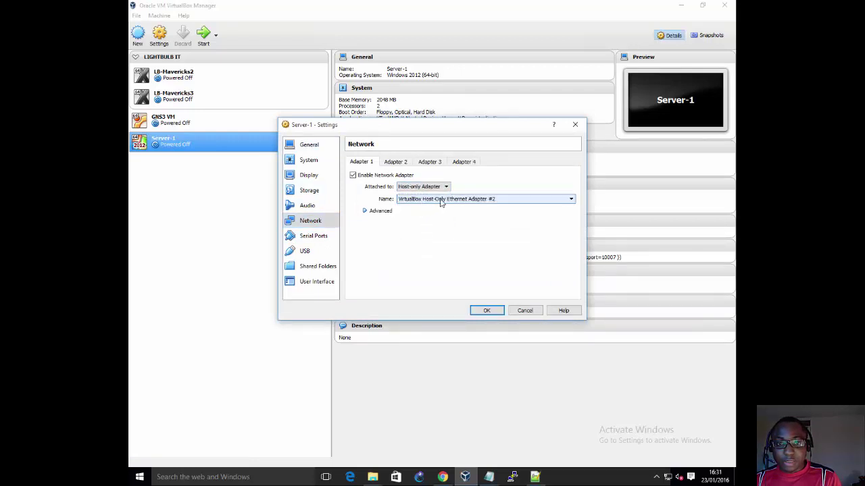
{"action": "left_click", "coordinate": [443, 200]}
{"action": "left_click", "coordinate": [421, 213]}
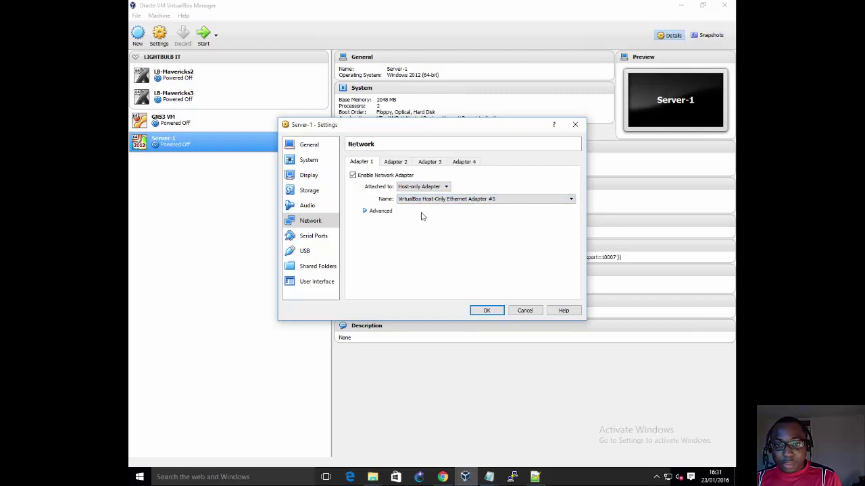
{"action": "left_click", "coordinate": [525, 311]}
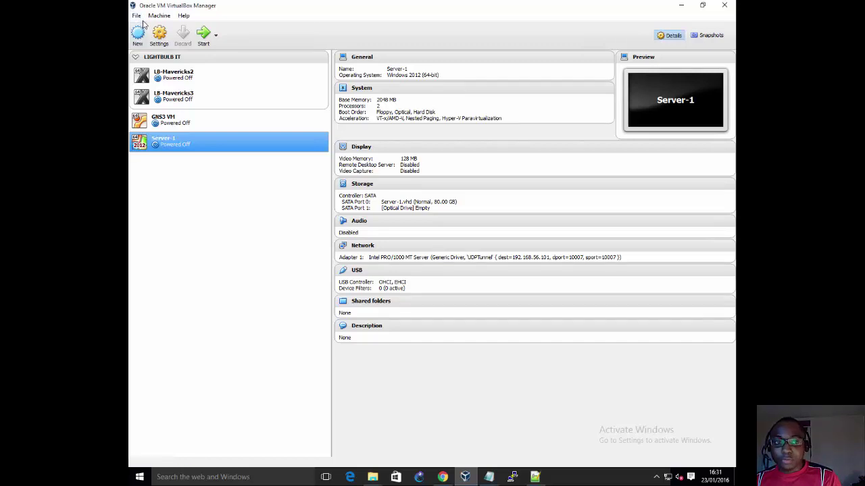
Step: Back in Chrome, replace the search query with 'netapp downloads'
{"action": "left_click", "coordinate": [443, 477]}
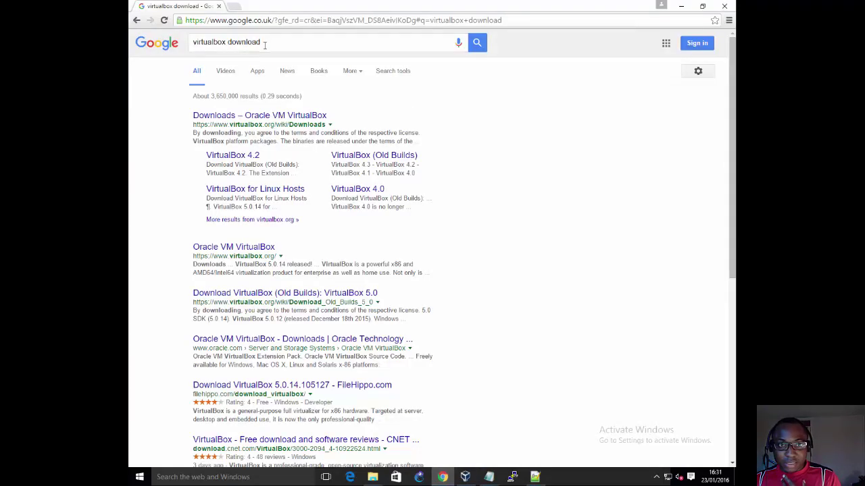
{"action": "left_click_drag", "start_coordinate": [264, 44], "coordinate": [185, 44]}
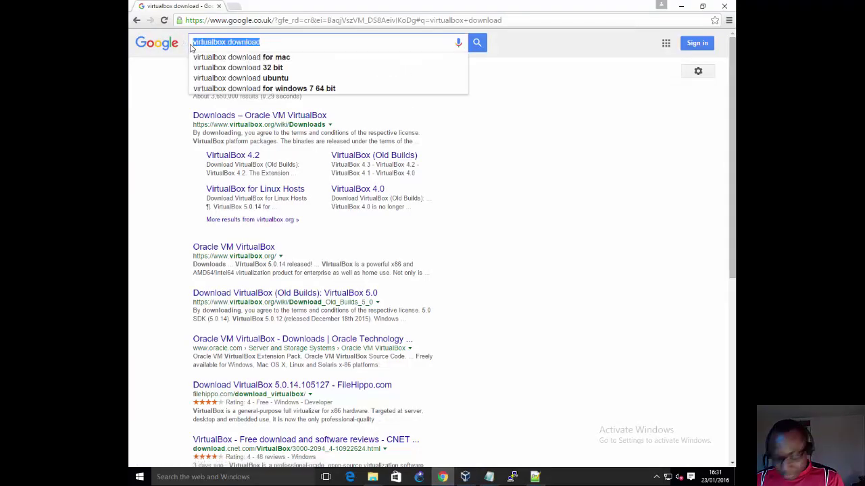
{"action": "type", "text": "netap"}
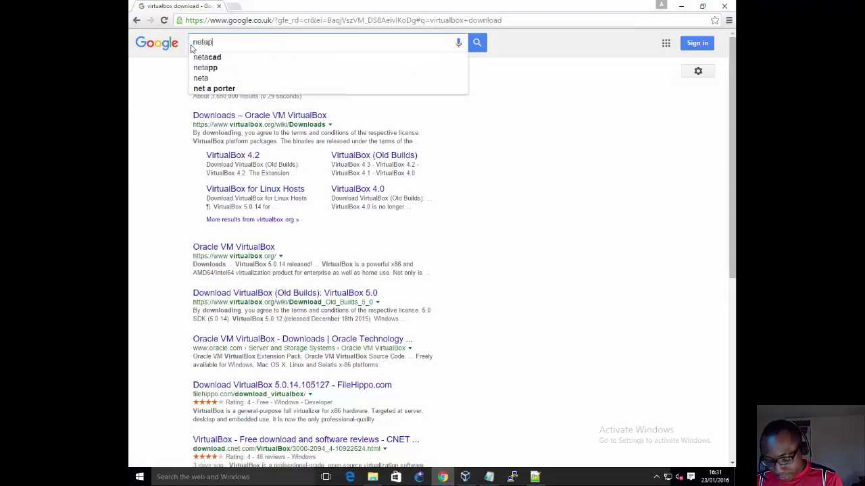
{"action": "type", "text": "p downl"}
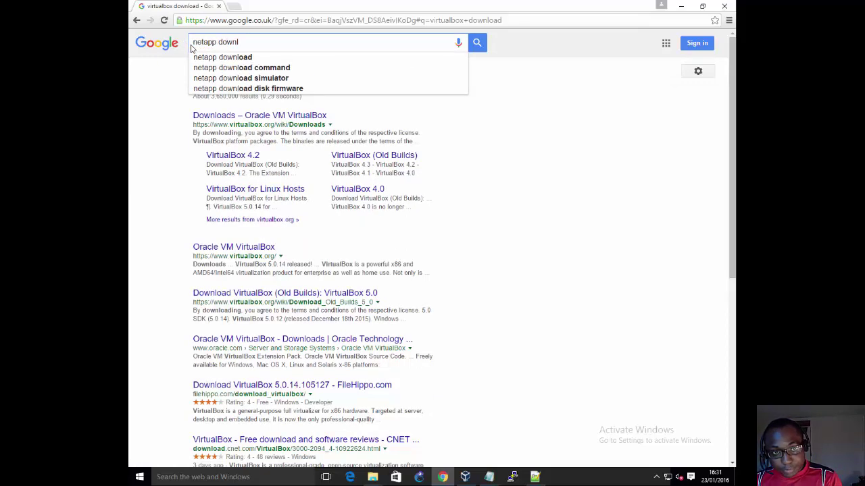
{"action": "type", "text": "oads"}
Step: Run the search, open Downloads - NetApp Support, and restore the remote session to a window
{"action": "key", "text": "Return"}
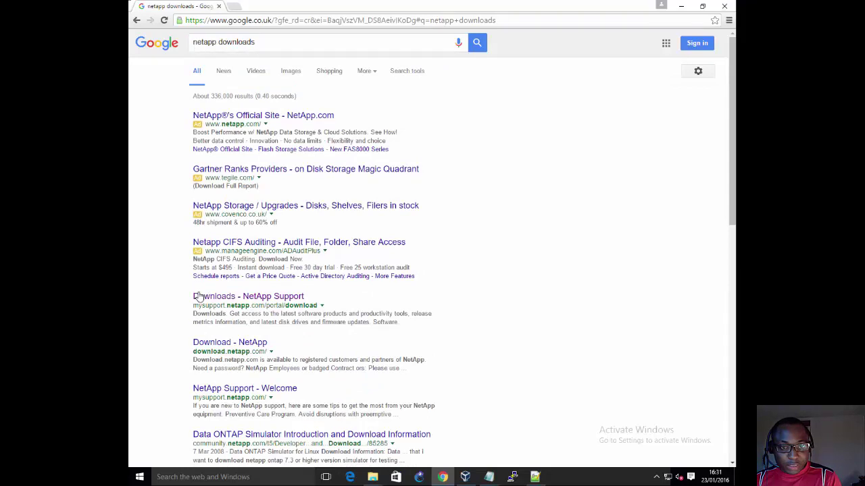
{"action": "left_click", "coordinate": [231, 298]}
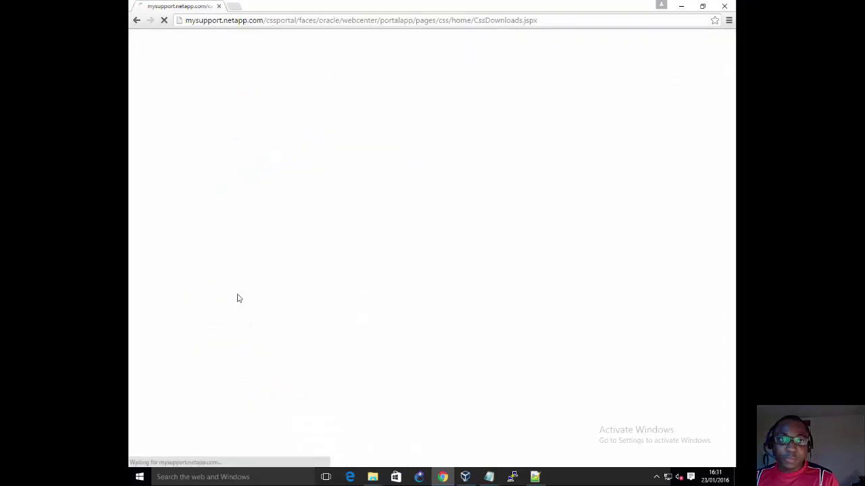
{"action": "mouse_move", "coordinate": [621, 54]}
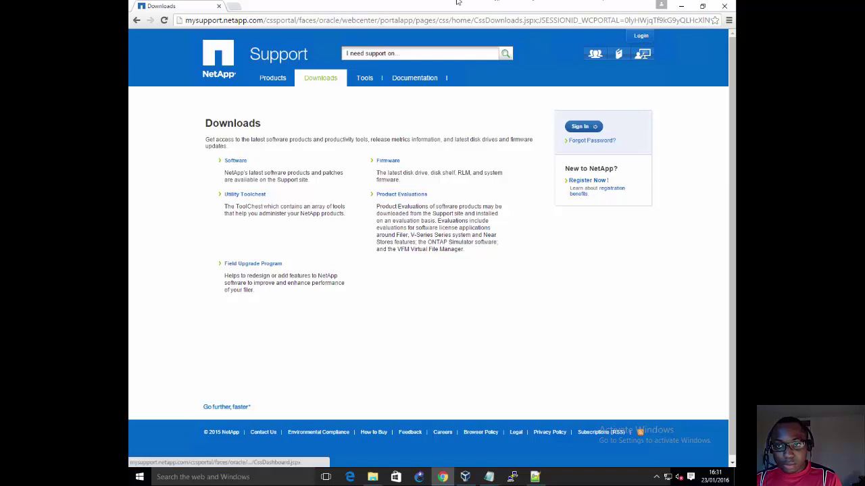
{"action": "left_click", "coordinate": [322, 6]}
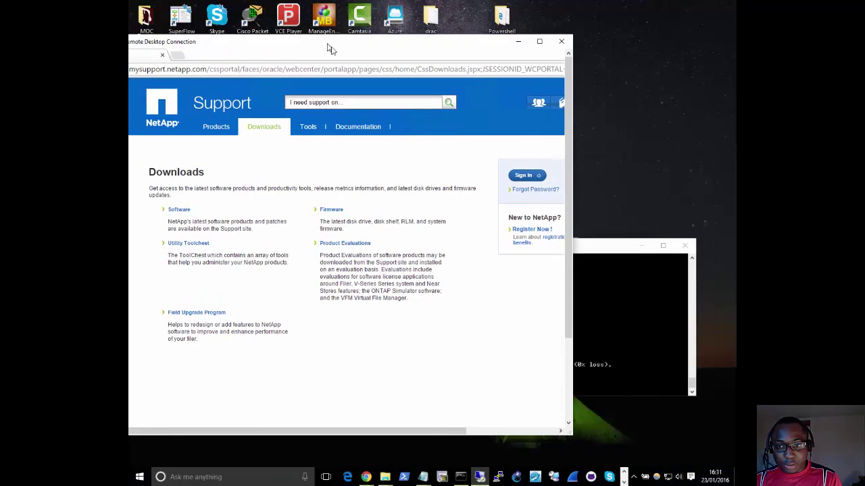
Step: Check the ping output in the maximised local Command Prompt, then bring Remote Desktop back, moved right
{"action": "left_click_drag", "start_coordinate": [330, 49], "coordinate": [370, 75]}
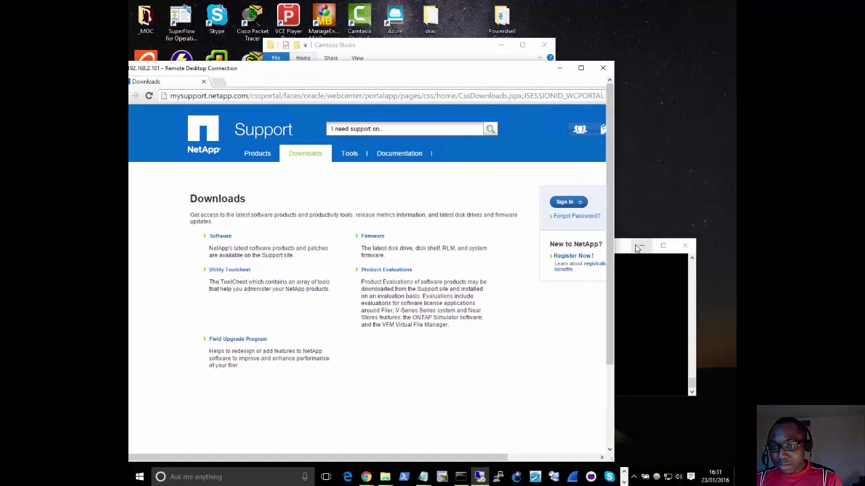
{"action": "left_click", "coordinate": [625, 247]}
{"action": "double_click", "coordinate": [622, 247]}
{"action": "left_click", "coordinate": [480, 271]}
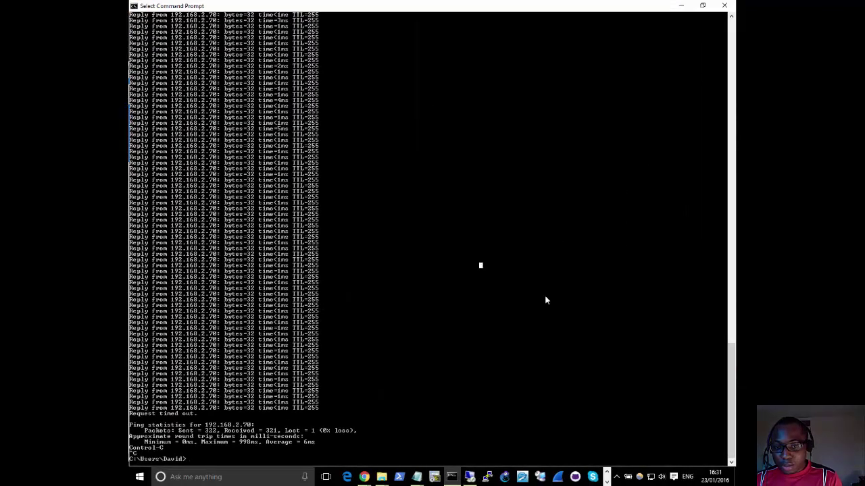
{"action": "left_click", "coordinate": [469, 477]}
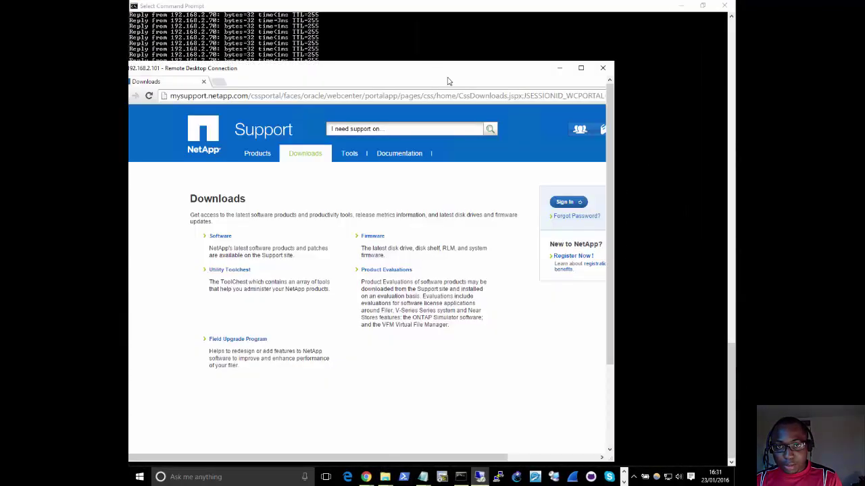
{"action": "left_click_drag", "start_coordinate": [448, 78], "coordinate": [735, 168]}
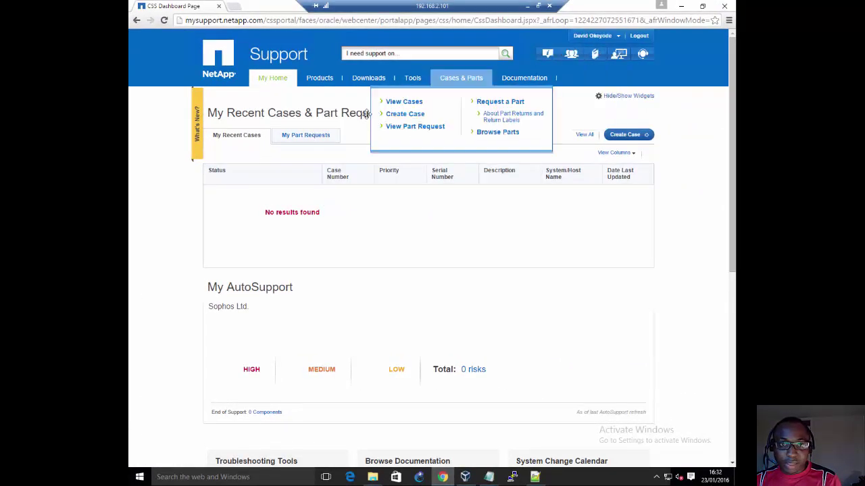
Step: Navigate NetApp Software downloads to the Data ONTAP Simulator 8.x download page
{"action": "mouse_move", "coordinate": [359, 79]}
{"action": "left_click", "coordinate": [354, 102]}
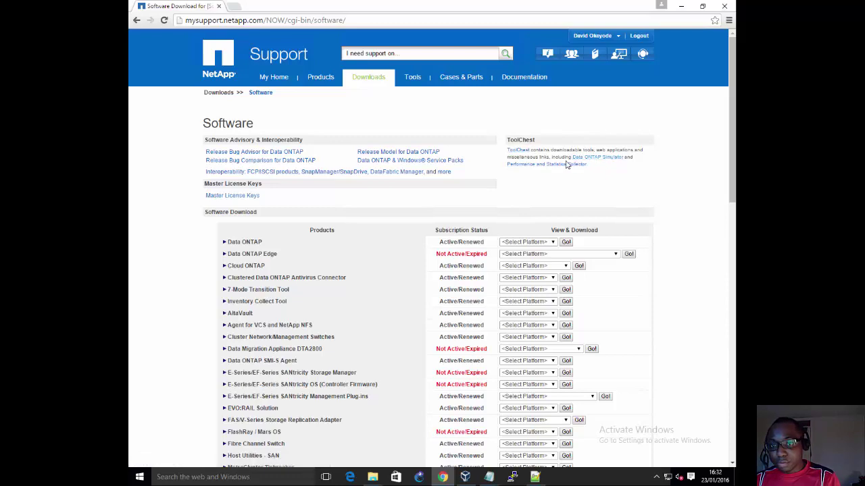
{"action": "left_click", "coordinate": [587, 159]}
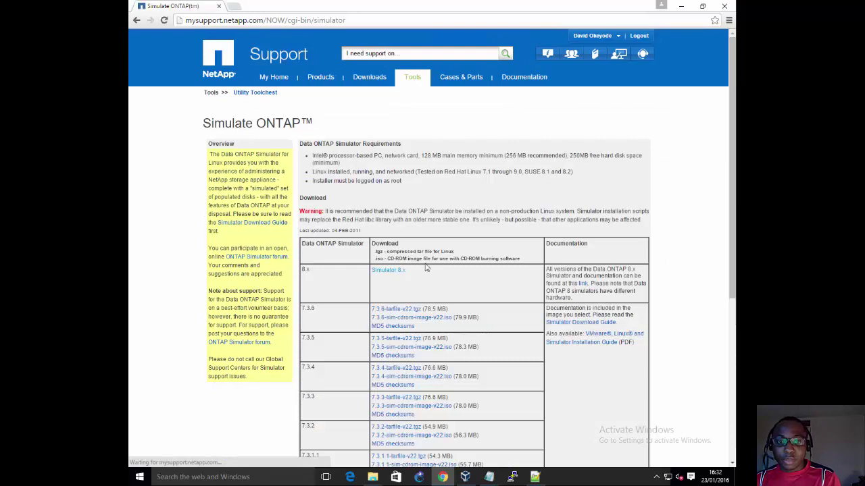
{"action": "scroll", "coordinate": [389, 209], "scroll_direction": "down", "scroll_amount": 2}
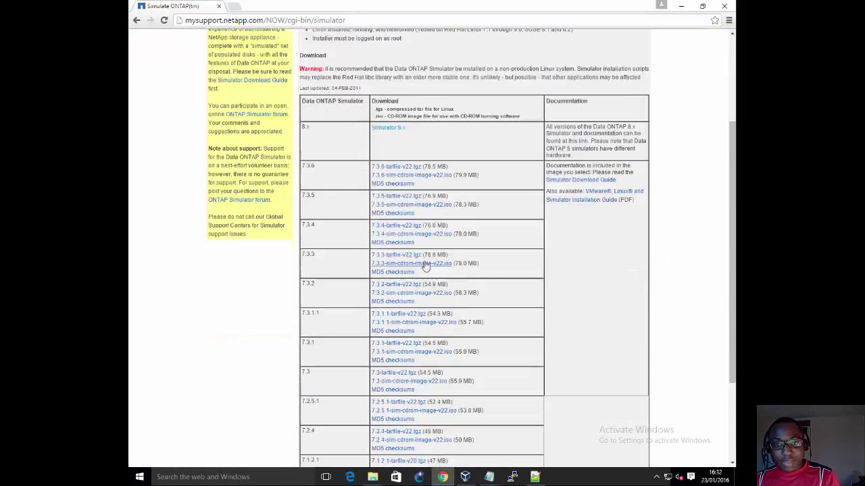
{"action": "left_click", "coordinate": [387, 129]}
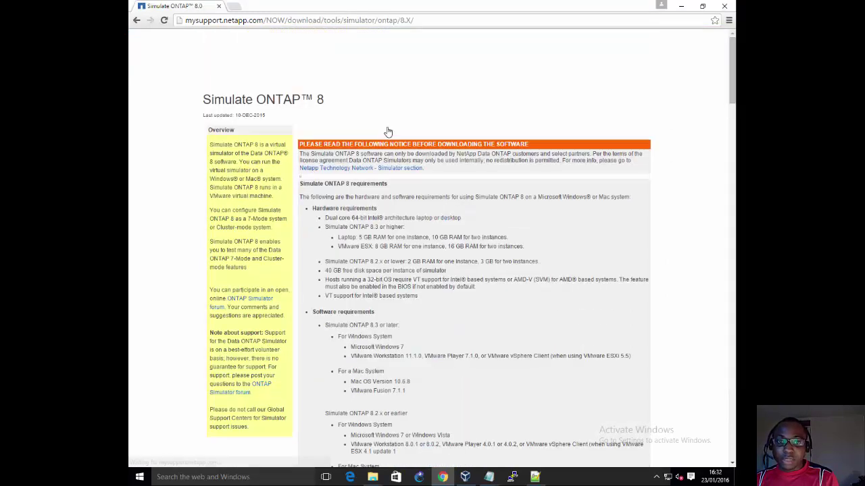
{"action": "scroll", "coordinate": [390, 260], "scroll_direction": "down", "scroll_amount": 5}
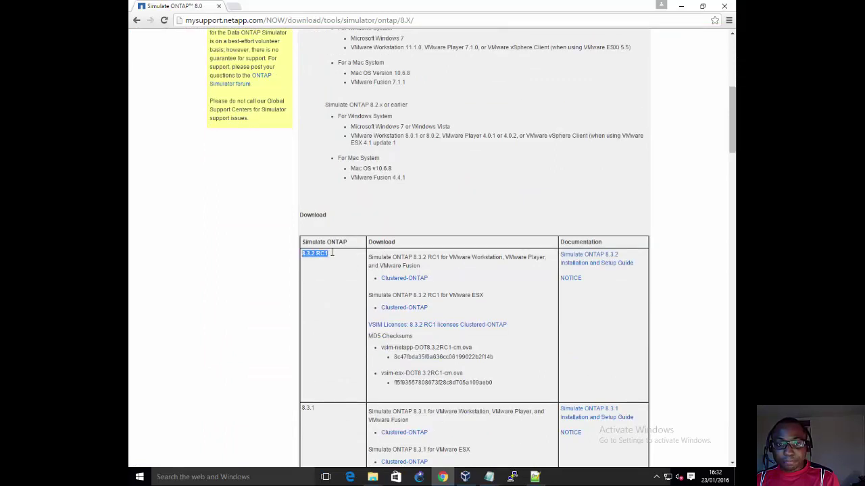
Step: Compare the 8.3.2 RC1 entries and download the Clustered-ONTAP simulator for VMware Workstation
{"action": "left_click_drag", "start_coordinate": [301, 253], "coordinate": [332, 255]}
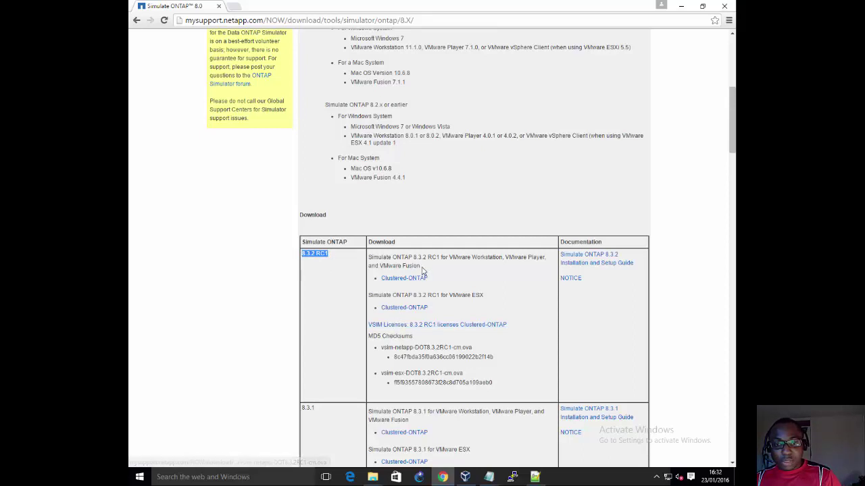
{"action": "left_click_drag", "start_coordinate": [422, 267], "coordinate": [360, 253]}
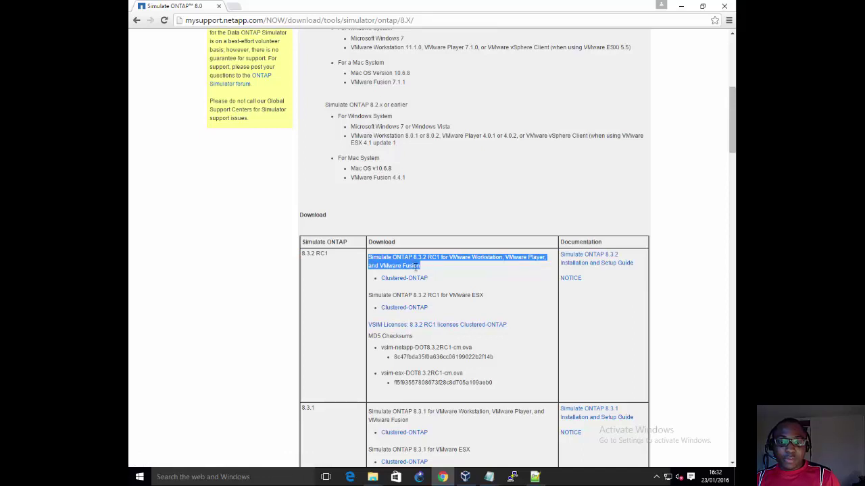
{"action": "left_click_drag", "start_coordinate": [472, 304], "coordinate": [422, 302]}
{"action": "left_click", "coordinate": [421, 302]}
{"action": "triple_click", "coordinate": [371, 299]}
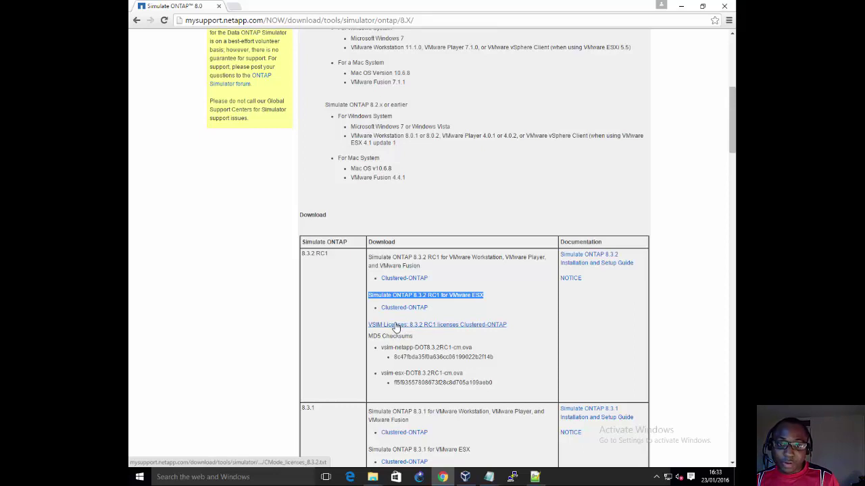
{"action": "left_click", "coordinate": [479, 264]}
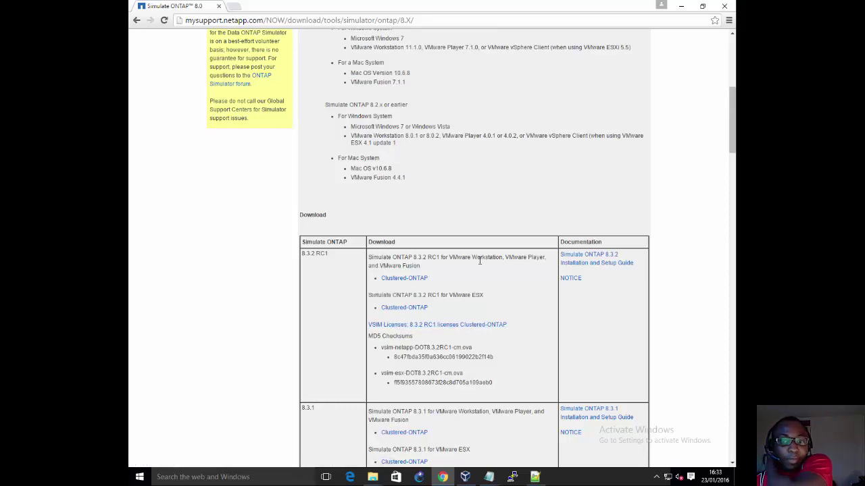
{"action": "left_click", "coordinate": [414, 283]}
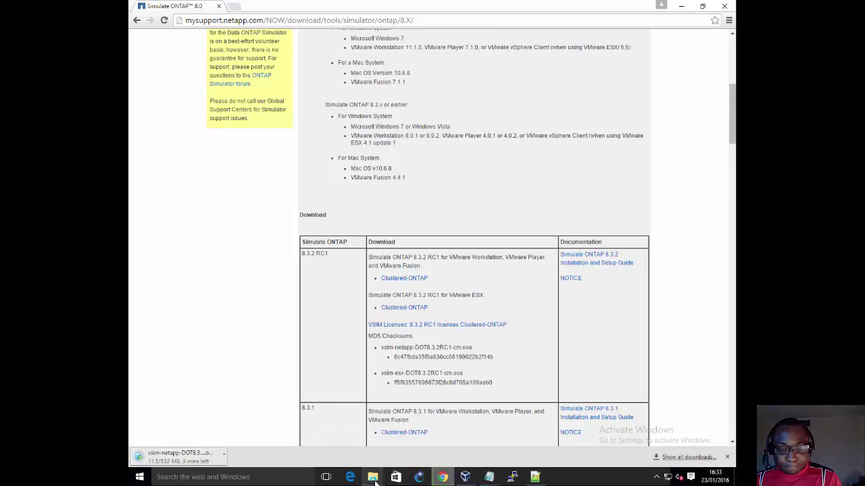
Step: Inspect NetApp-1.ova and NetApp-3.ova in Downloads > _NetApp, then return to Chrome
{"action": "mouse_move", "coordinate": [375, 481]}
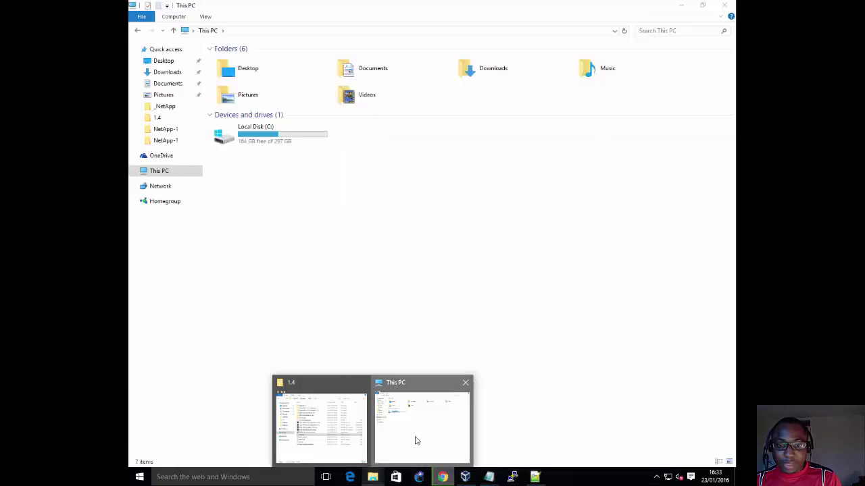
{"action": "left_click", "coordinate": [414, 445]}
{"action": "left_click", "coordinate": [166, 73]}
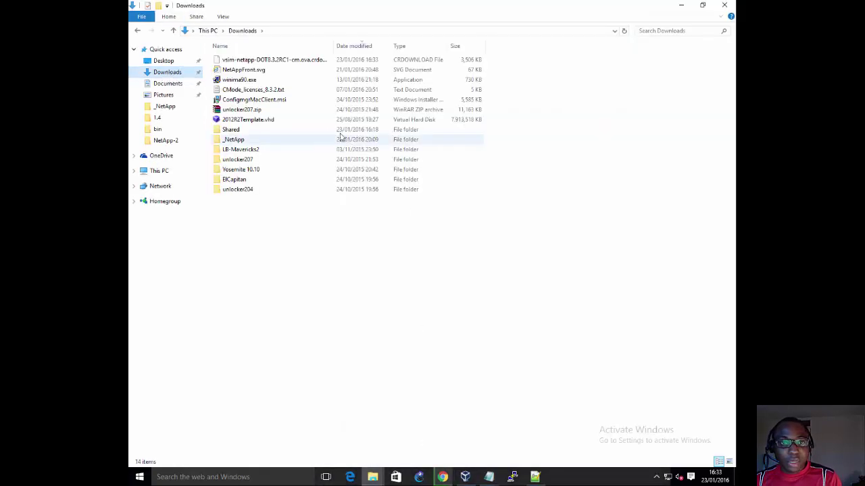
{"action": "double_click", "coordinate": [233, 139]}
{"action": "left_click", "coordinate": [247, 71]}
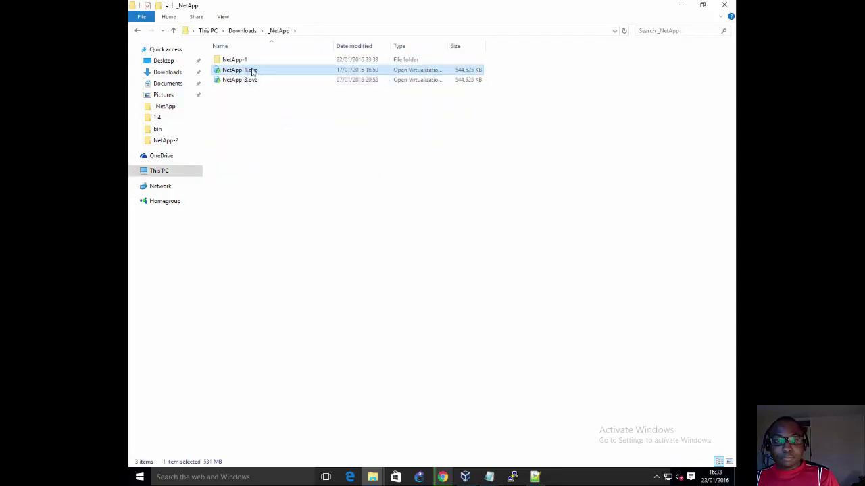
{"action": "left_click", "coordinate": [248, 81]}
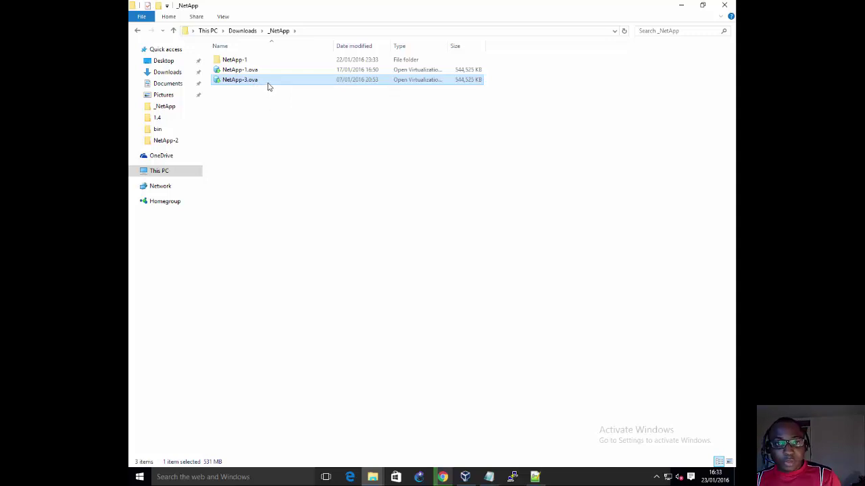
{"action": "right_click", "coordinate": [268, 86]}
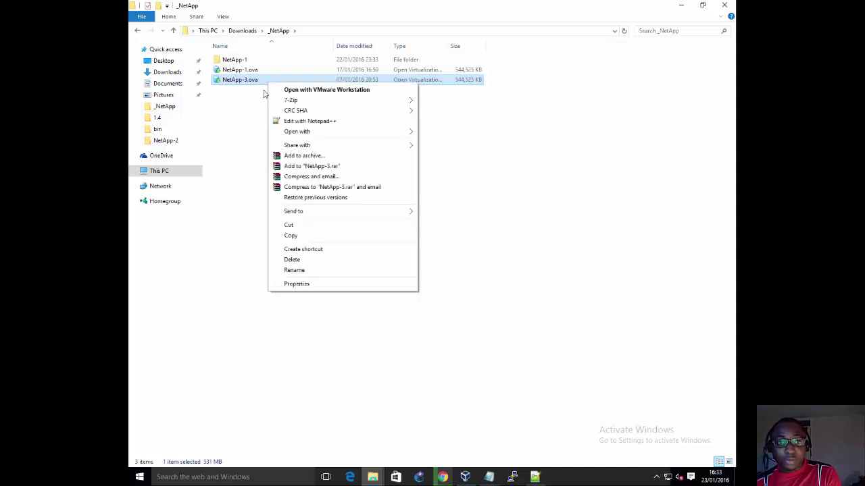
{"action": "left_click", "coordinate": [254, 126]}
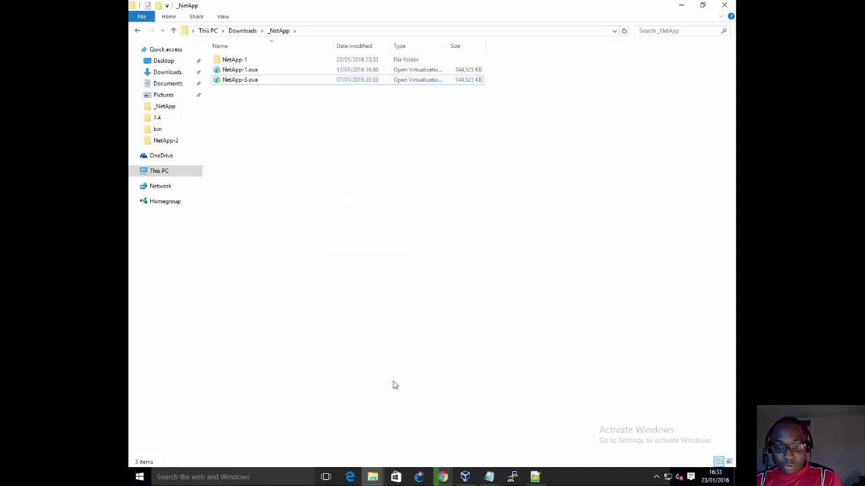
{"action": "left_click", "coordinate": [442, 477]}
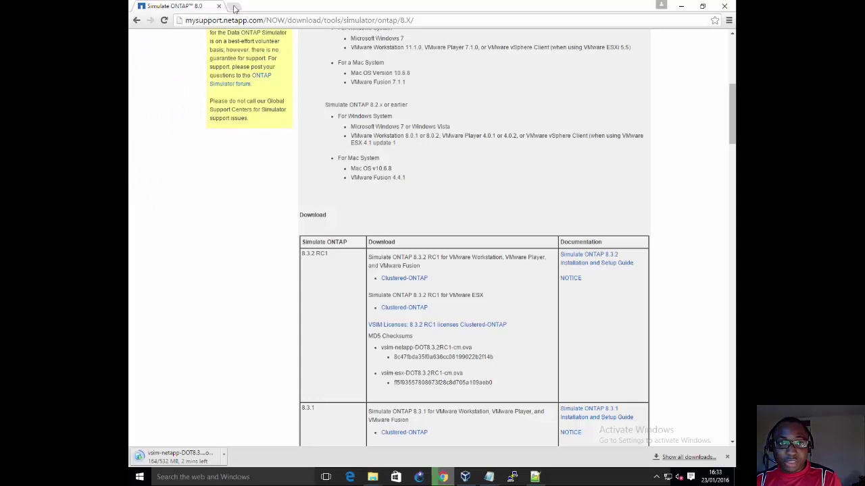
Step: Search for 7zip in a new Chrome tab to reach the 7-Zip download page, then minimize Chrome
{"action": "left_click", "coordinate": [235, 7]}
{"action": "type", "text": "7zip"}
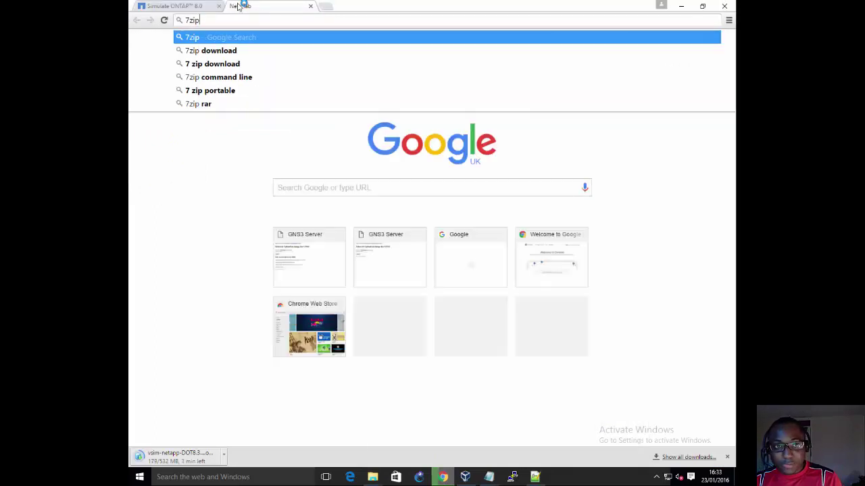
{"action": "key", "text": "Return"}
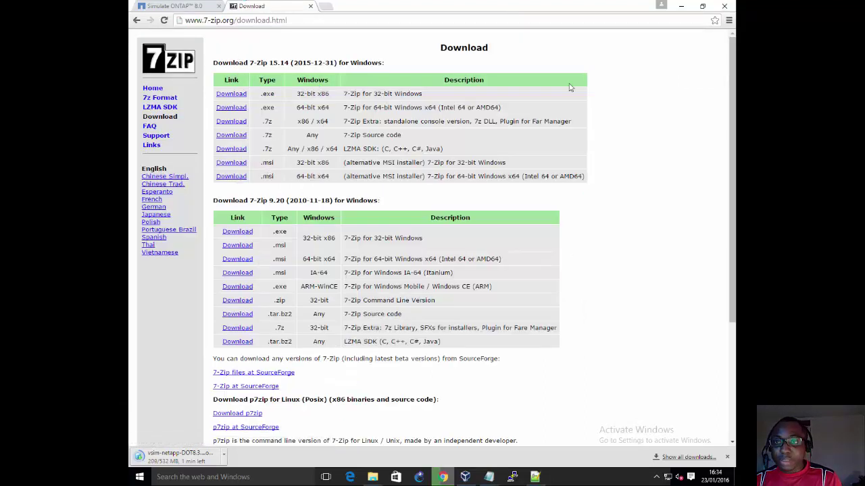
{"action": "left_click", "coordinate": [680, 7]}
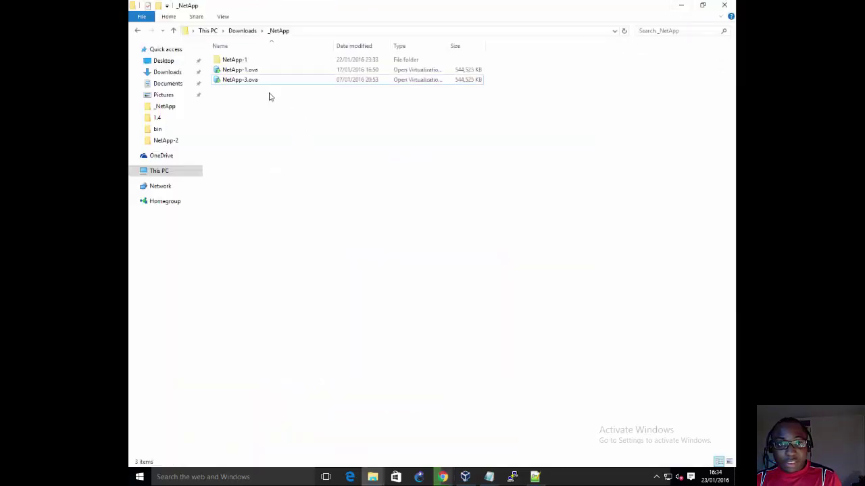
Step: Extract NetApp-3.ova with 7-Zip into a new NetApp-3 folder
{"action": "left_click", "coordinate": [262, 82]}
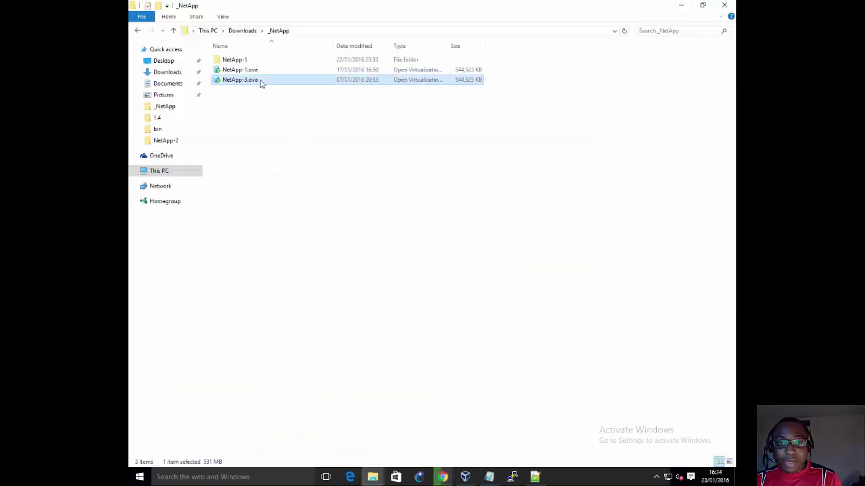
{"action": "right_click", "coordinate": [263, 83]}
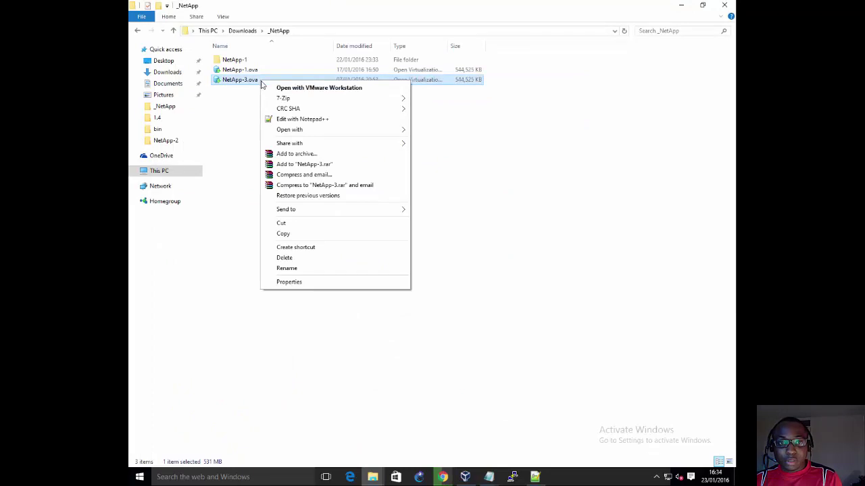
{"action": "mouse_move", "coordinate": [279, 100]}
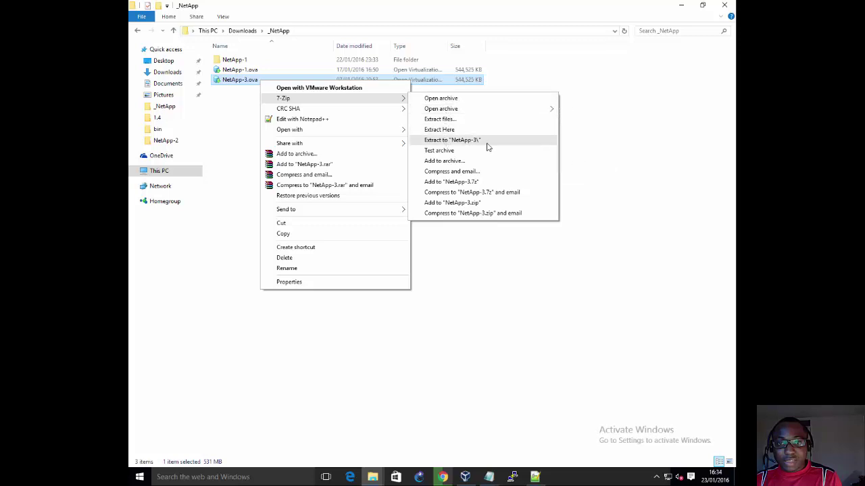
{"action": "left_click", "coordinate": [452, 140]}
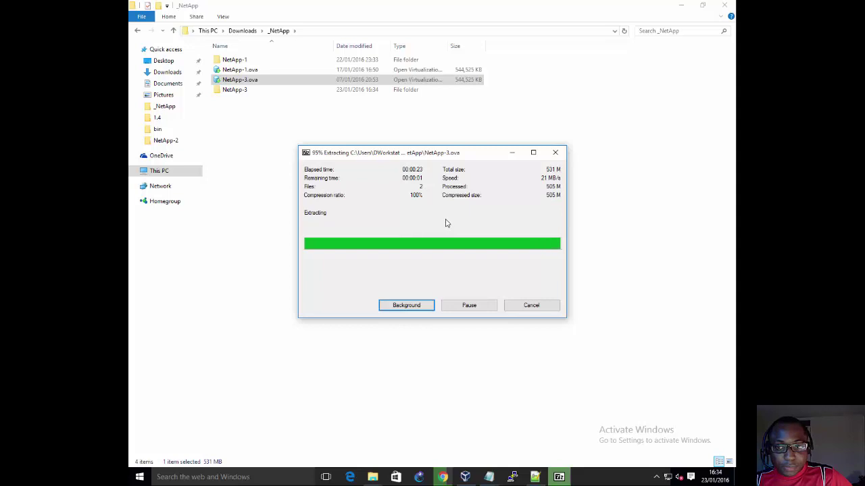
Step: Open the NetApp-3 folder and widen the Name and Type columns to show full file names
{"action": "double_click", "coordinate": [236, 91]}
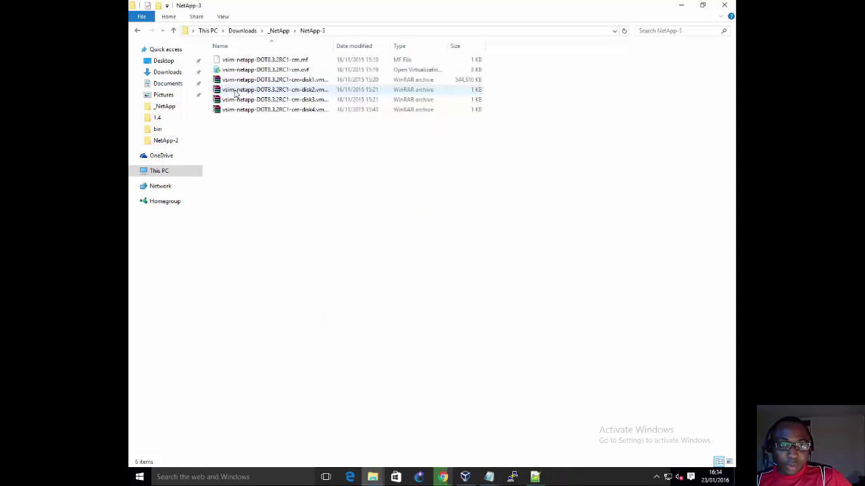
{"action": "left_click_drag", "start_coordinate": [334, 46], "coordinate": [387, 46]}
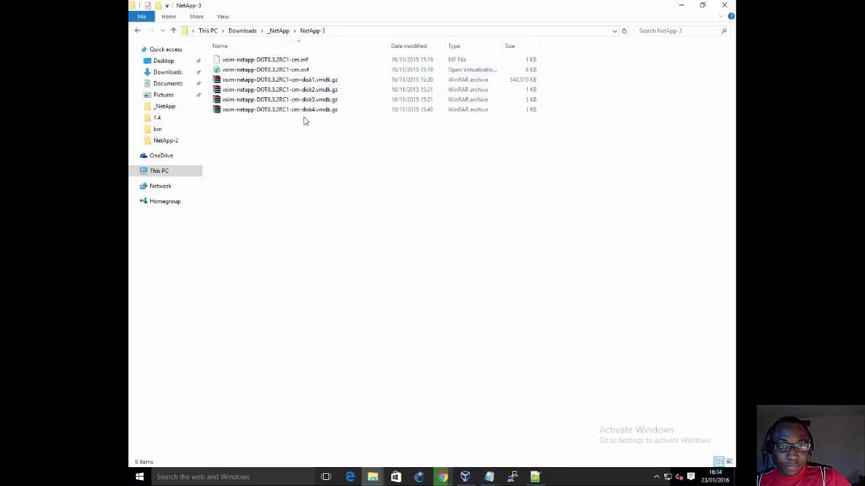
{"action": "left_click", "coordinate": [301, 71]}
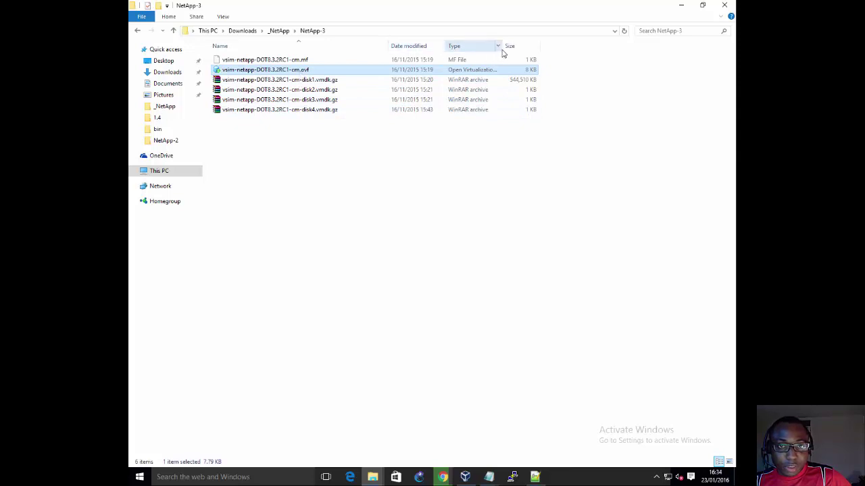
{"action": "left_click_drag", "start_coordinate": [519, 52], "coordinate": [554, 52]}
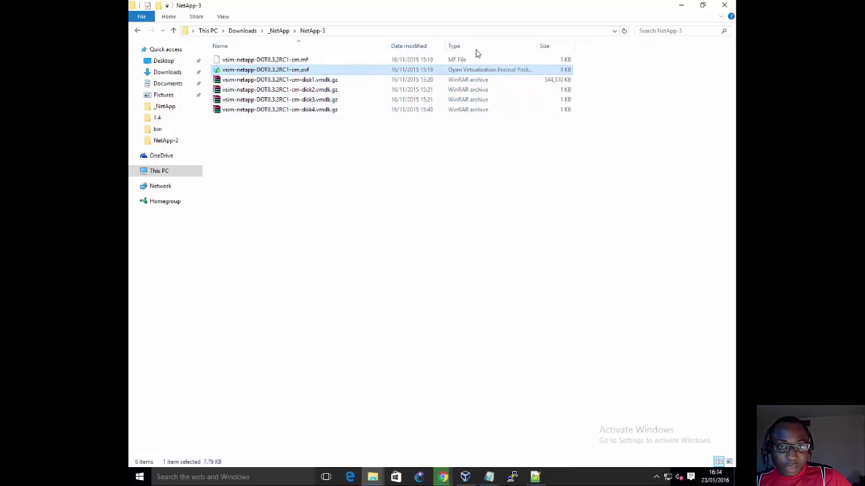
{"action": "left_click", "coordinate": [322, 60]}
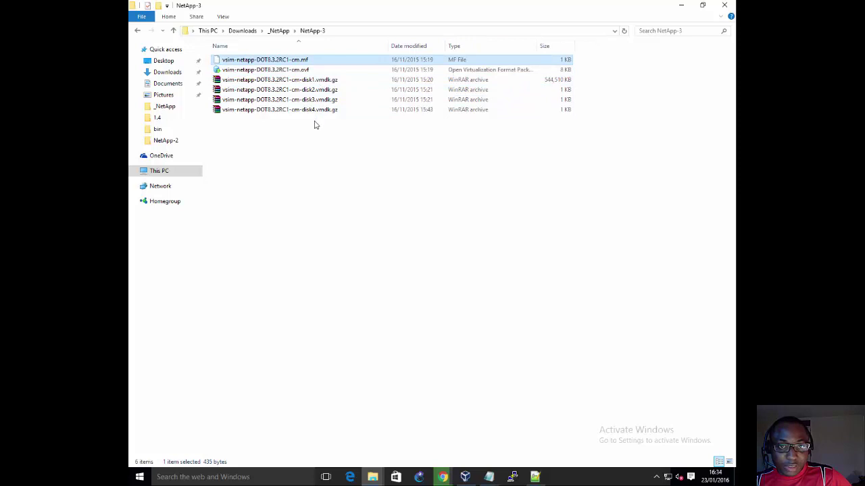
Step: Select the four vmdk.gz disk archives, then bring Chrome back to the front
{"action": "left_click_drag", "start_coordinate": [314, 125], "coordinate": [325, 81]}
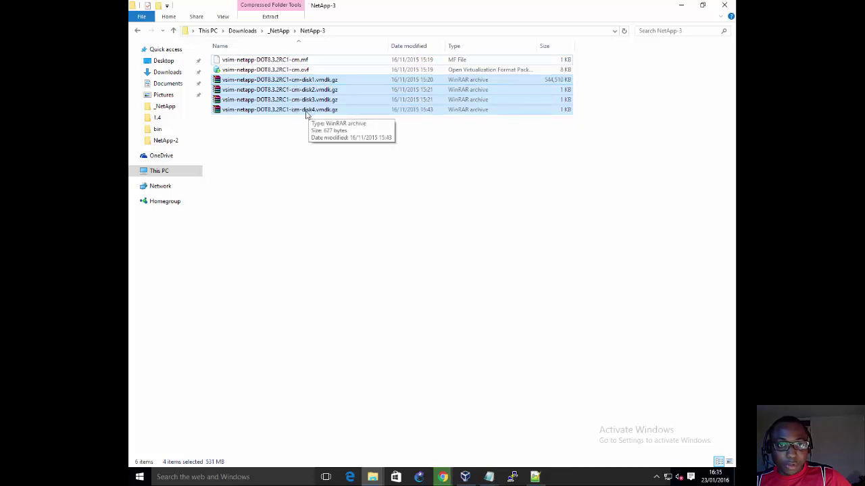
{"action": "left_click", "coordinate": [272, 134]}
{"action": "left_click_drag", "start_coordinate": [280, 133], "coordinate": [289, 80]}
{"action": "right_click", "coordinate": [289, 80]}
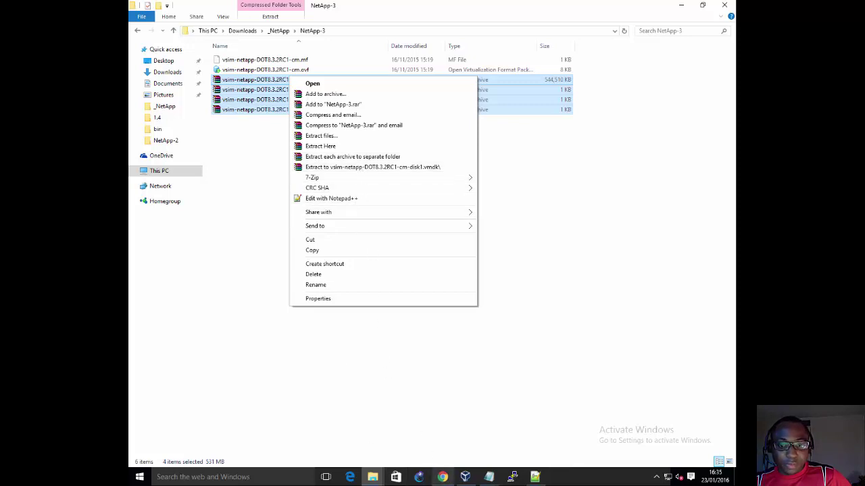
{"action": "left_click", "coordinate": [444, 477]}
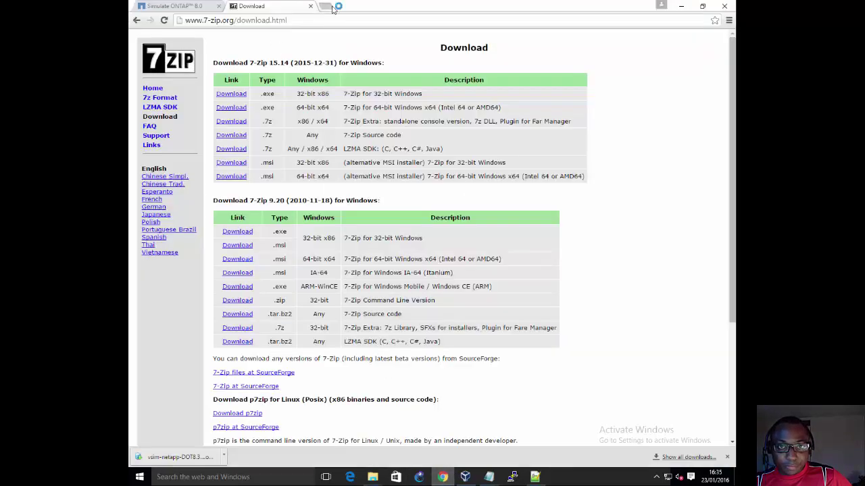
Step: Search Google for winrar in a new tab, then minimize Chrome and clear the NetApp-3 selection
{"action": "left_click", "coordinate": [332, 5]}
{"action": "type", "text": "winrar"}
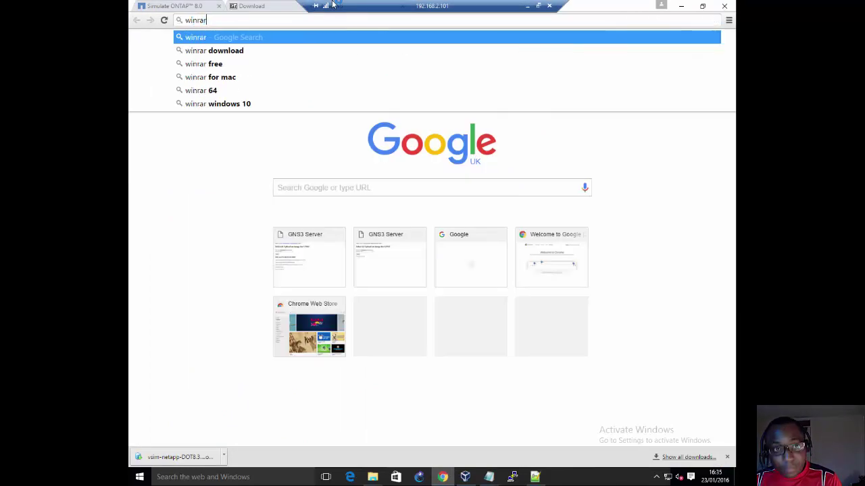
{"action": "key", "text": "Return"}
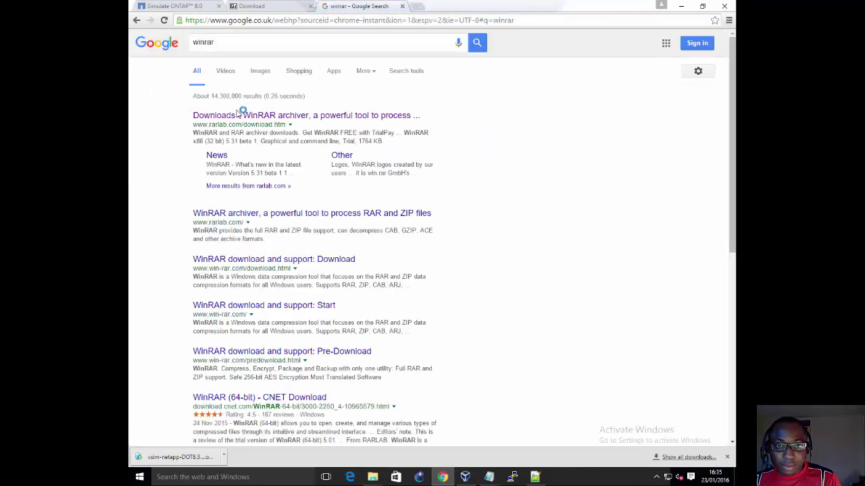
{"action": "left_click", "coordinate": [682, 6]}
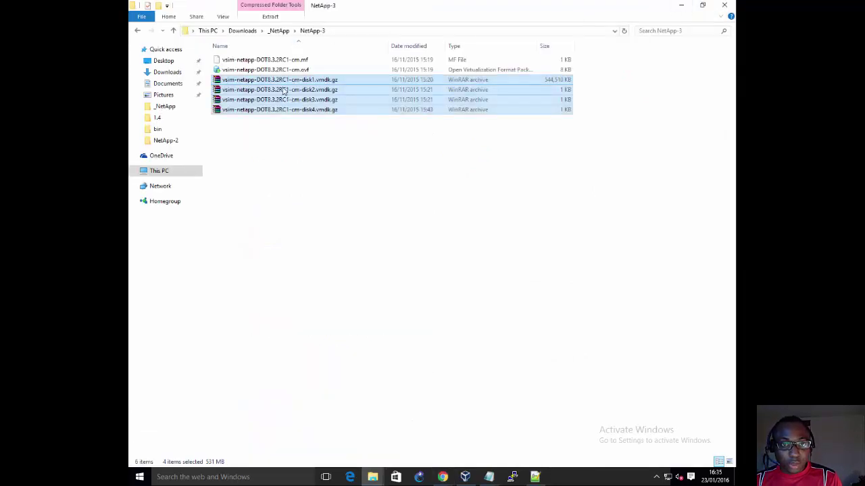
{"action": "left_click", "coordinate": [287, 126]}
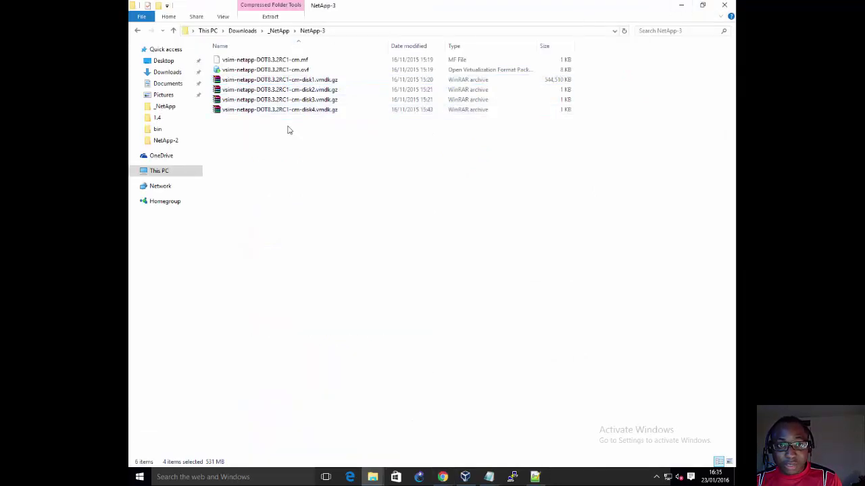
Step: Extract the four vmdk.gz archives here in the NetApp-3 folder
{"action": "left_click_drag", "start_coordinate": [286, 128], "coordinate": [288, 81]}
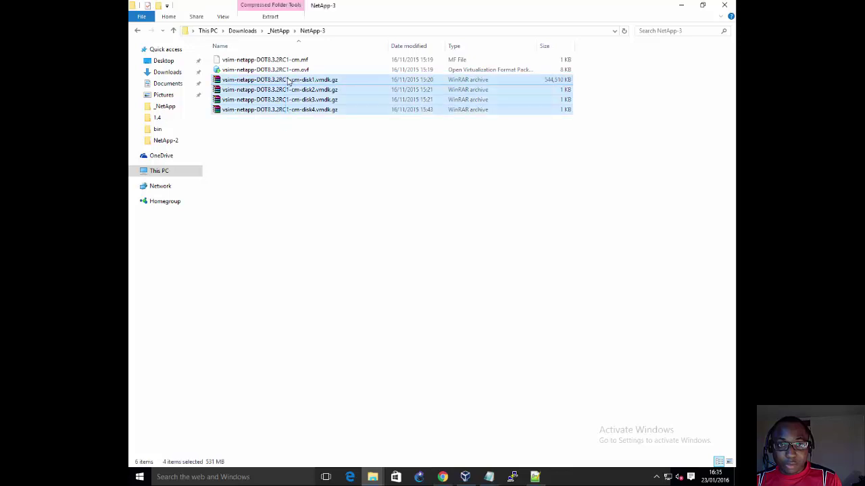
{"action": "right_click", "coordinate": [288, 81]}
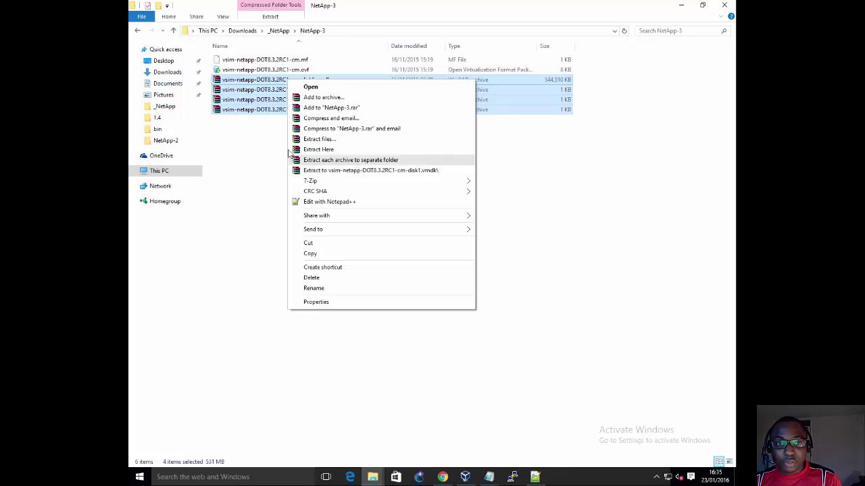
{"action": "left_click", "coordinate": [253, 150]}
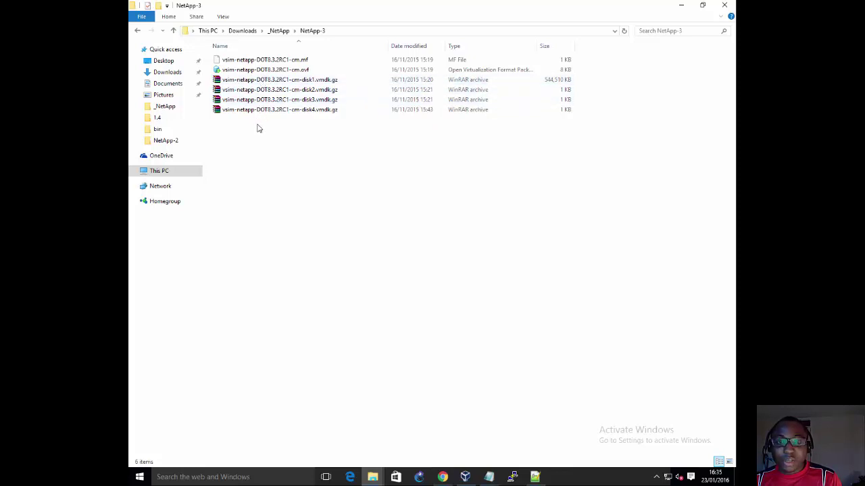
{"action": "left_click_drag", "start_coordinate": [256, 118], "coordinate": [256, 80]}
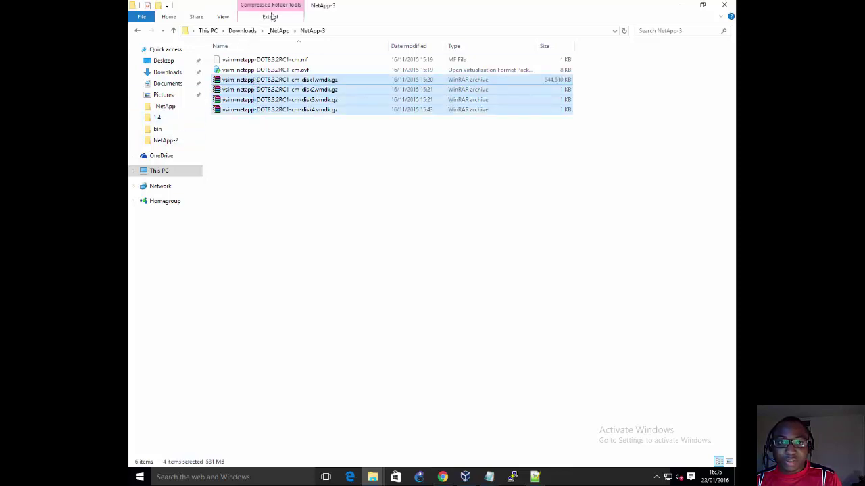
{"action": "right_click", "coordinate": [253, 81]}
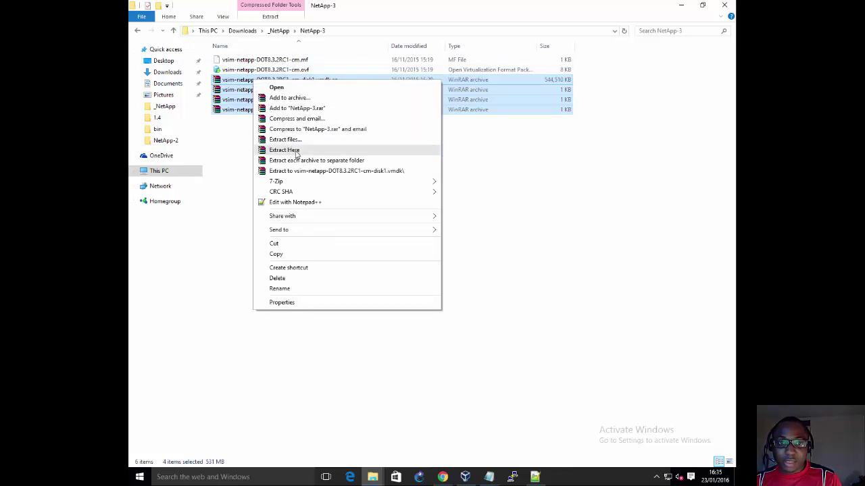
{"action": "left_click", "coordinate": [295, 151]}
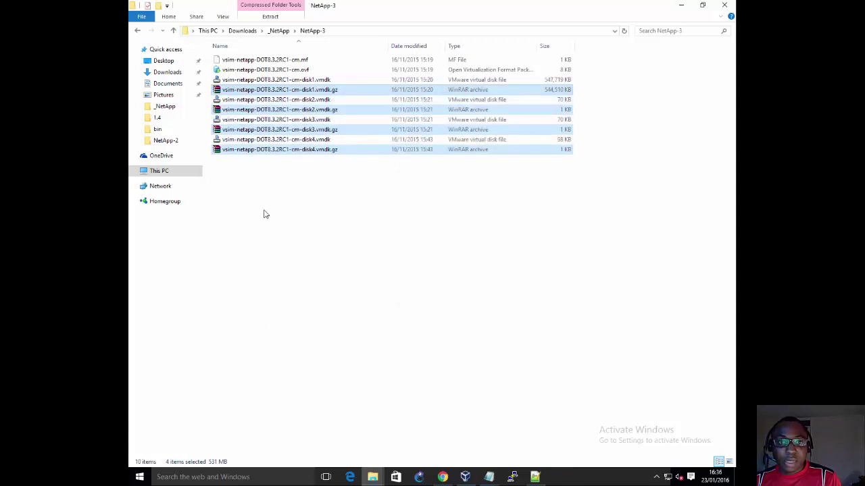
Step: Check the extracted disk1–disk4.vmdk files, then switch to VirtualBox Manager
{"action": "left_click", "coordinate": [303, 80]}
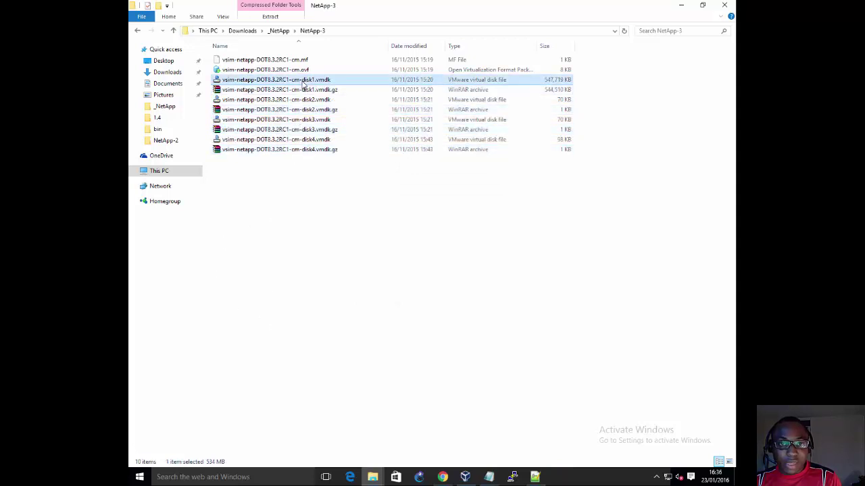
{"action": "left_click", "coordinate": [299, 100]}
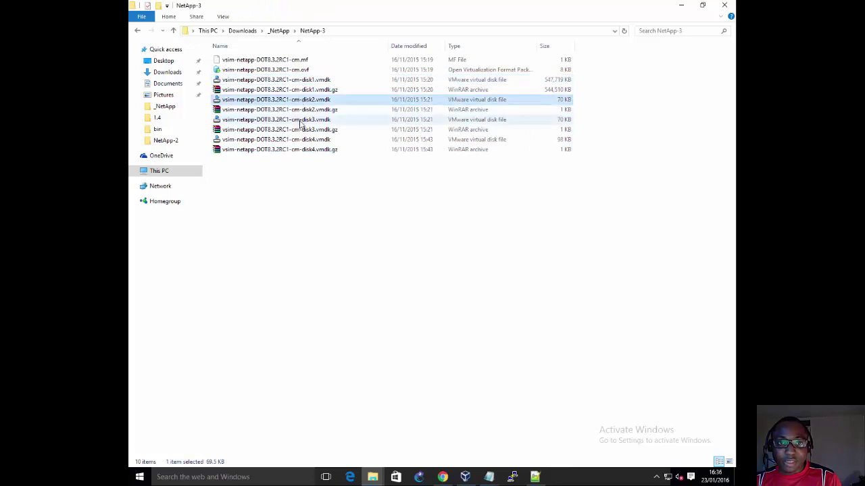
{"action": "left_click", "coordinate": [300, 120]}
{"action": "left_click", "coordinate": [298, 141]}
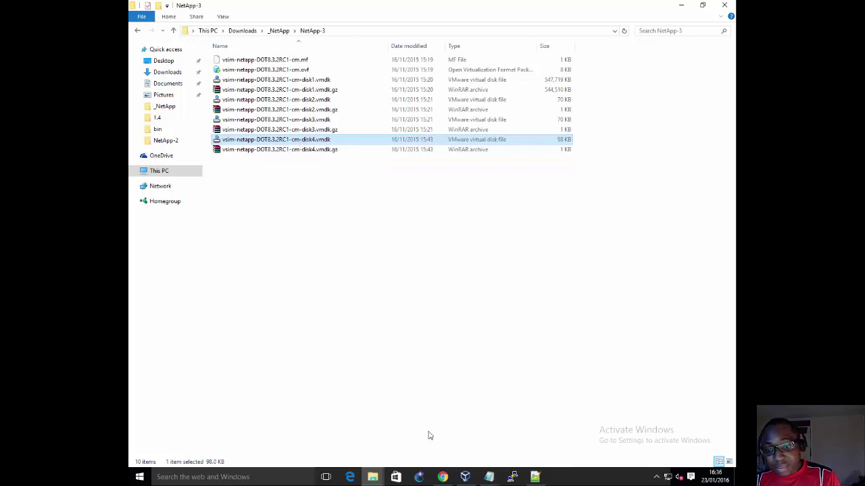
{"action": "left_click", "coordinate": [465, 477]}
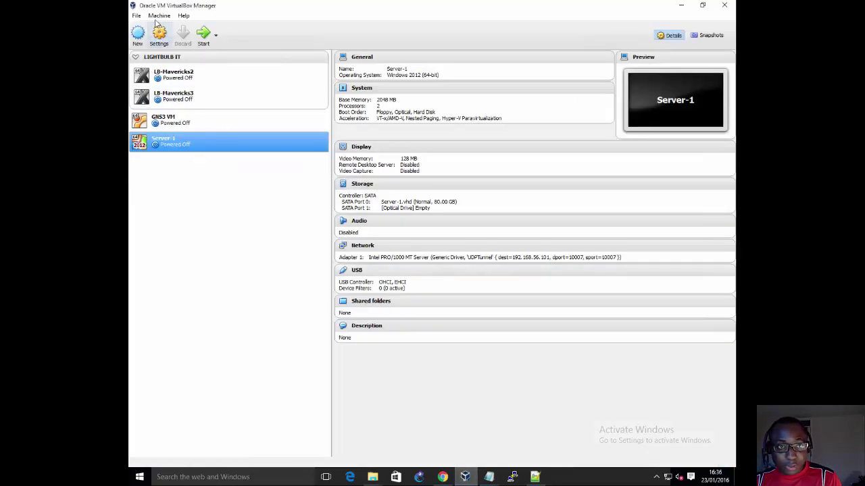
{"action": "left_click", "coordinate": [135, 15]}
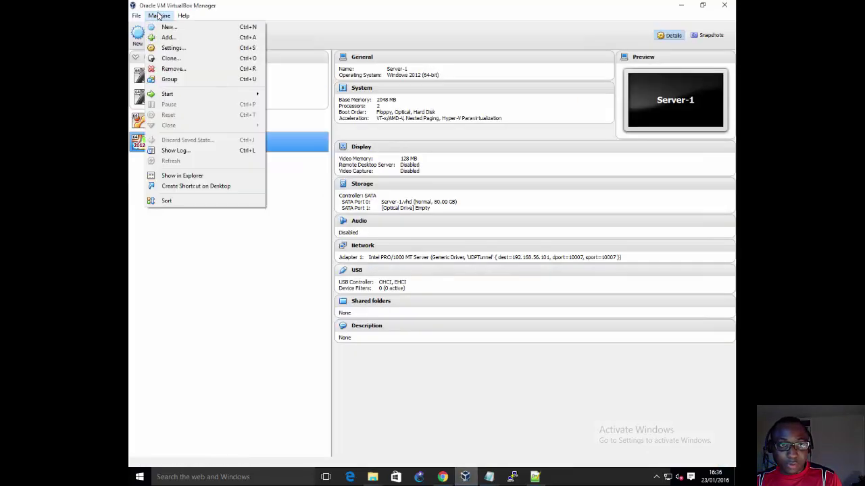
{"action": "left_click", "coordinate": [161, 28]}
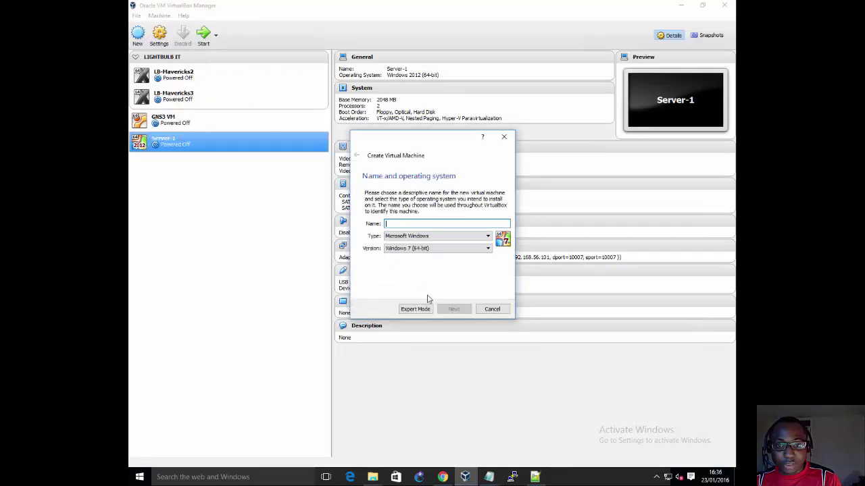
{"action": "type", "text": "test"}
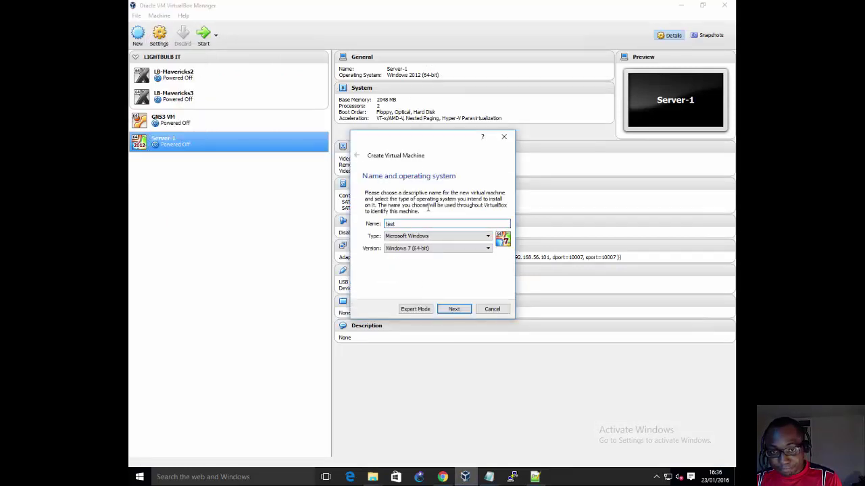
{"action": "left_click", "coordinate": [465, 309]}
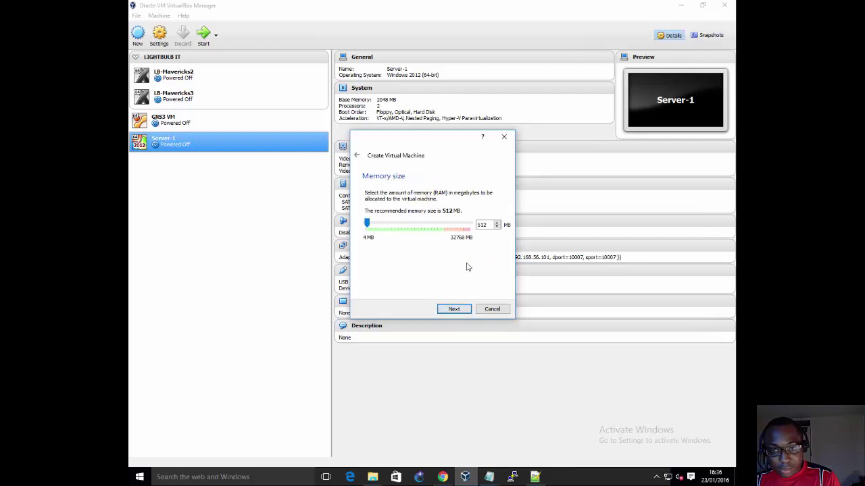
{"action": "left_click", "coordinate": [466, 309]}
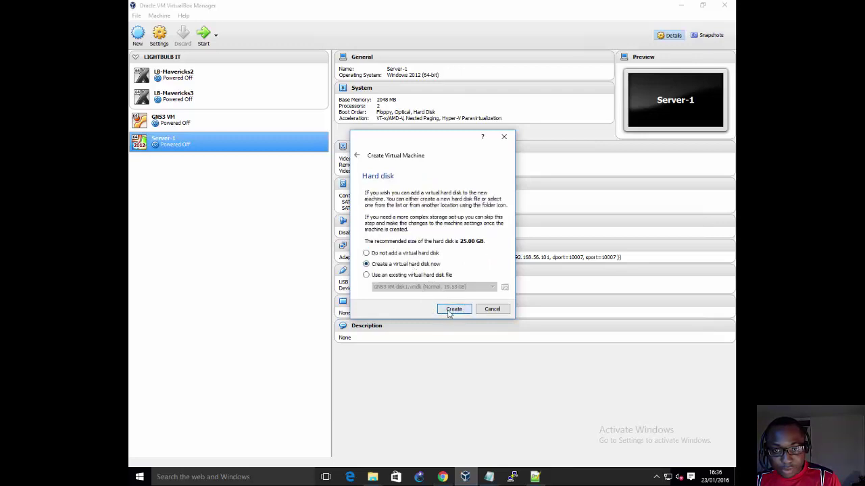
{"action": "left_click", "coordinate": [450, 310]}
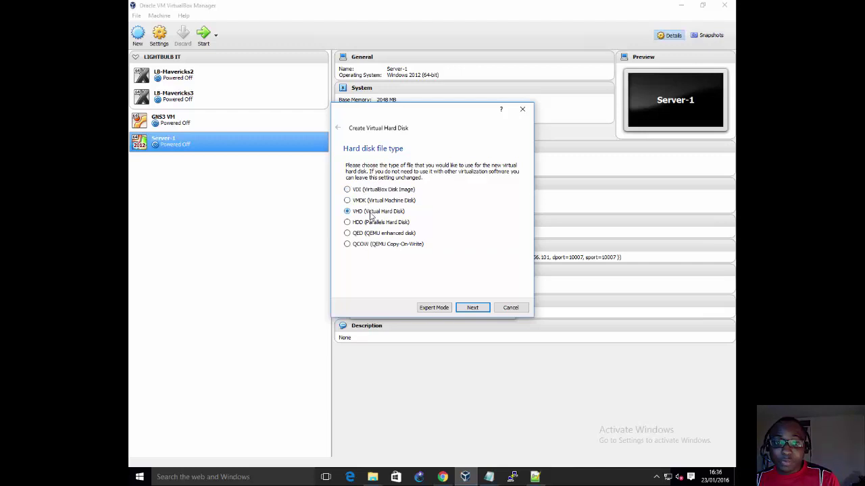
{"action": "left_click", "coordinate": [371, 200]}
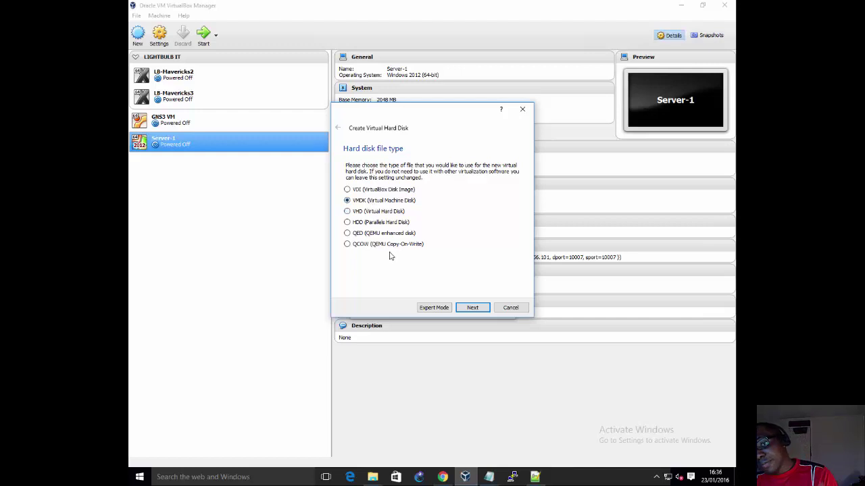
{"action": "left_click", "coordinate": [504, 308]}
{"action": "left_click", "coordinate": [496, 311]}
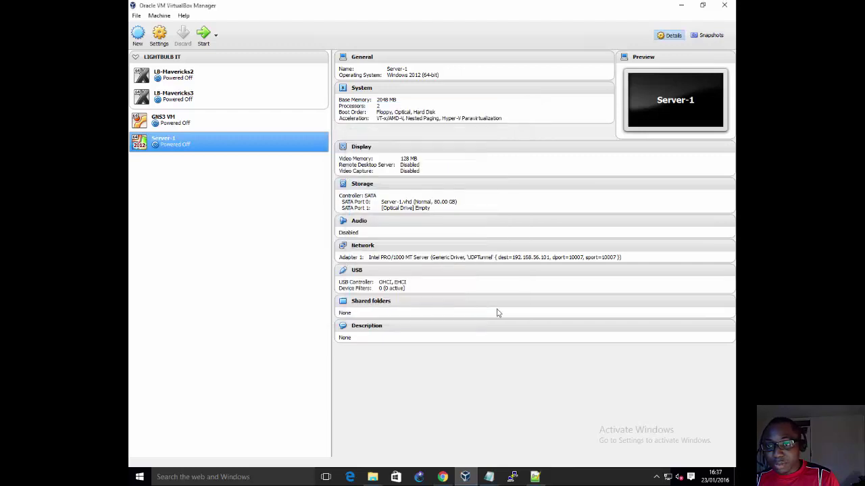
Step: Permanently delete the four vmdk.gz archives with Shift+Delete, confirming the prompt
{"action": "left_click", "coordinate": [682, 6]}
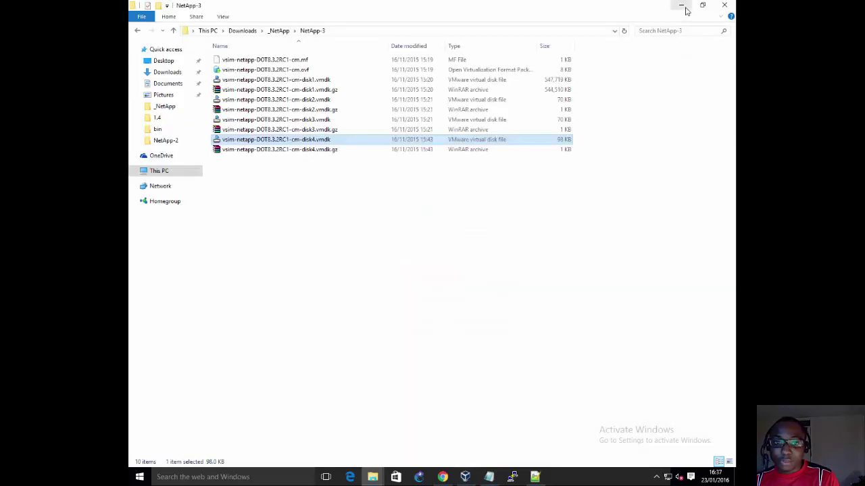
{"action": "left_click", "coordinate": [314, 81]}
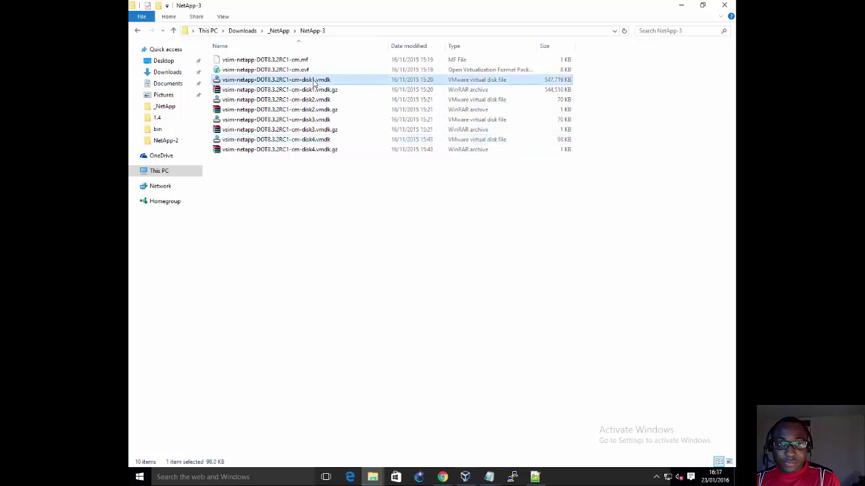
{"action": "left_click", "coordinate": [309, 91]}
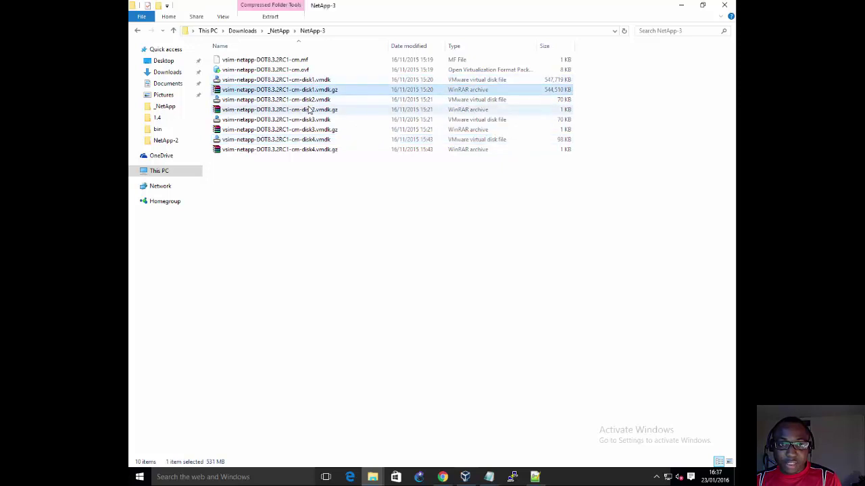
{"action": "left_click", "coordinate": [309, 109], "text": "ctrl"}
{"action": "left_click", "coordinate": [304, 129], "text": "ctrl"}
{"action": "left_click", "coordinate": [304, 150], "text": "ctrl"}
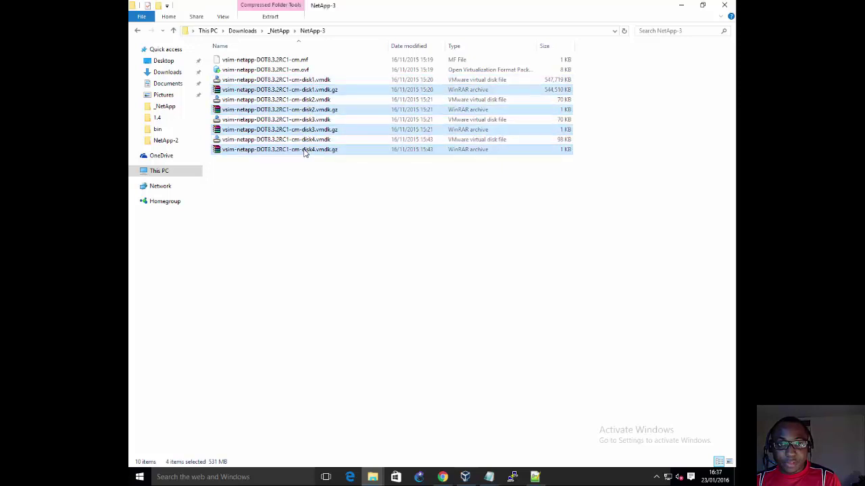
{"action": "key", "text": "shift+Delete"}
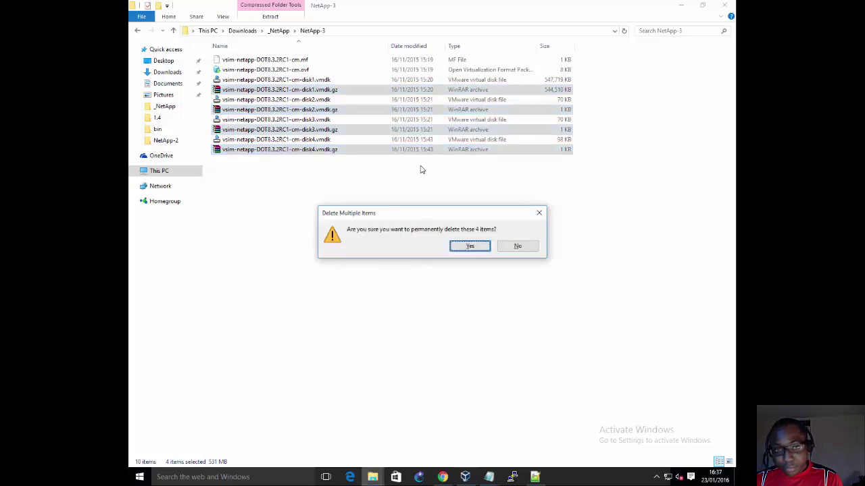
{"action": "key", "text": "Return"}
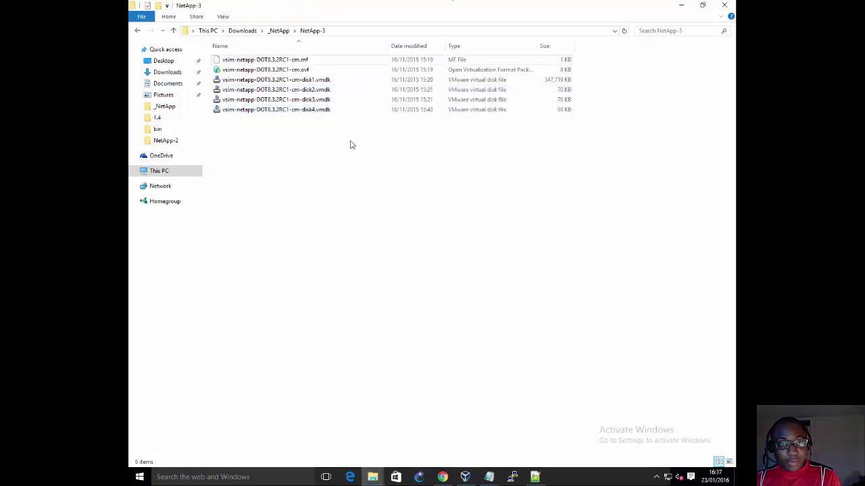
Step: Review the remaining extracted vmdk files, then bring VirtualBox Manager back to the front
{"action": "left_click_drag", "start_coordinate": [325, 150], "coordinate": [219, 79]}
{"action": "left_click", "coordinate": [294, 198]}
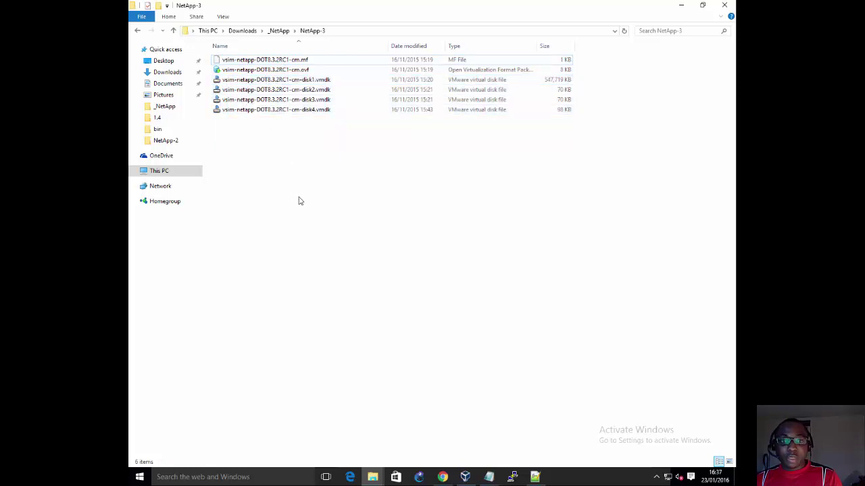
{"action": "left_click", "coordinate": [466, 481]}
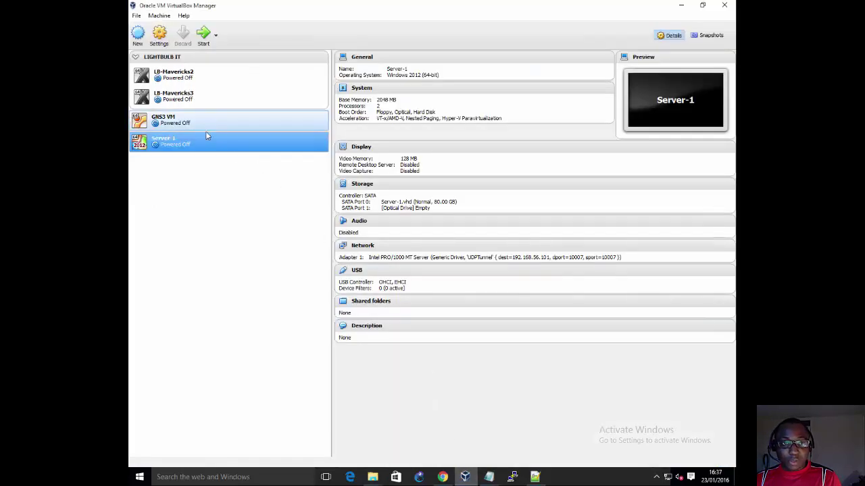
Step: Start a new VM named NetApp-1, type BSD, version FreeBSD (64-bit), and continue to memory
{"action": "left_click", "coordinate": [138, 34]}
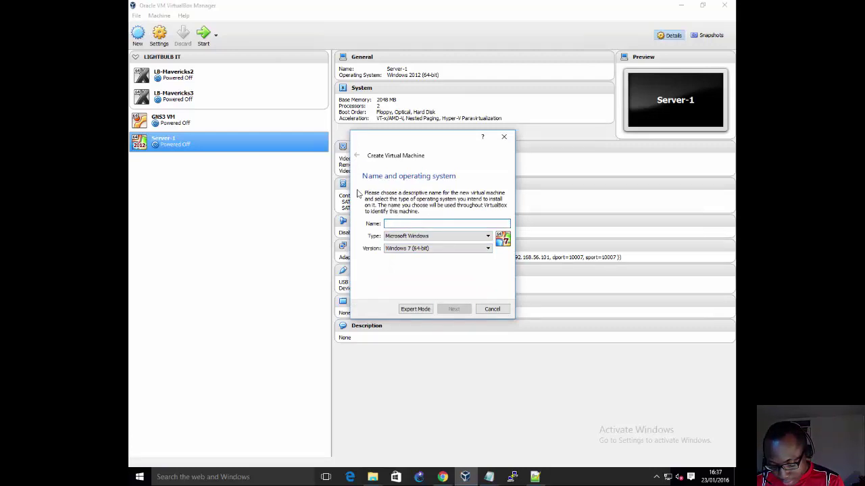
{"action": "type", "text": "NetApp-1"}
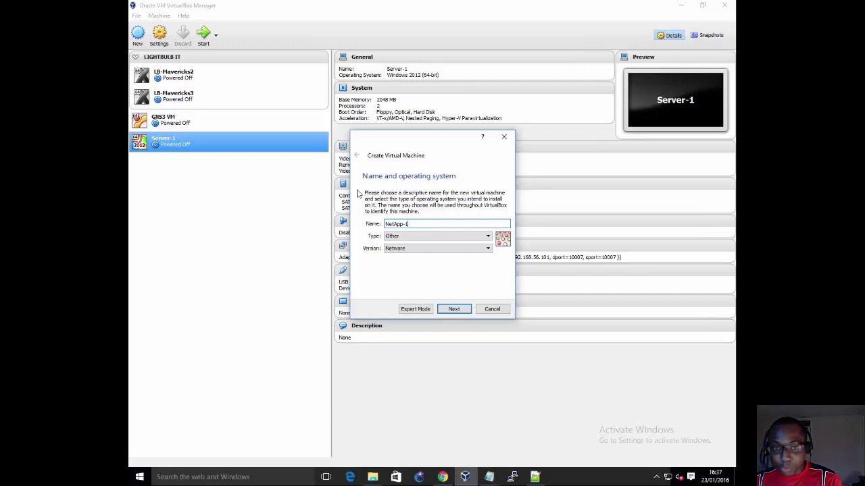
{"action": "left_click", "coordinate": [392, 238]}
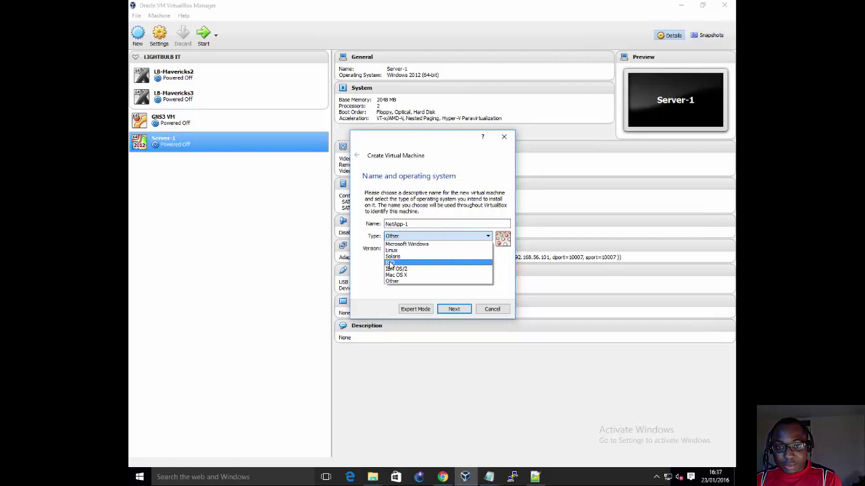
{"action": "left_click", "coordinate": [390, 263]}
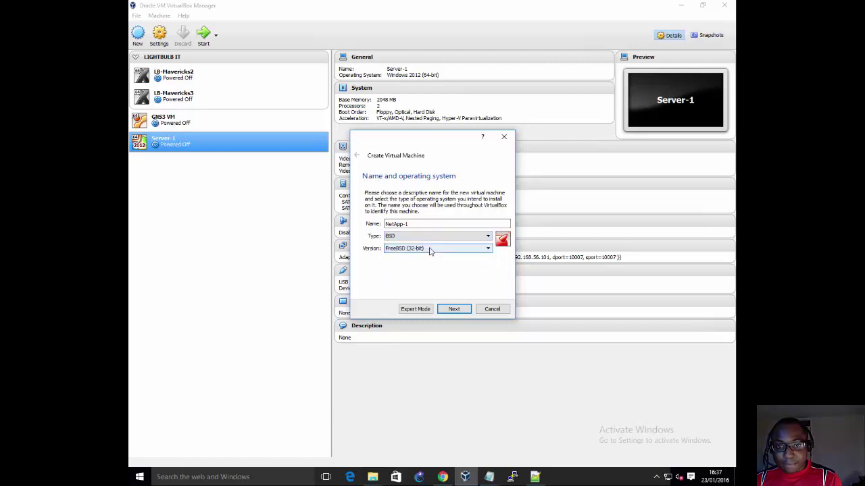
{"action": "left_click", "coordinate": [428, 251]}
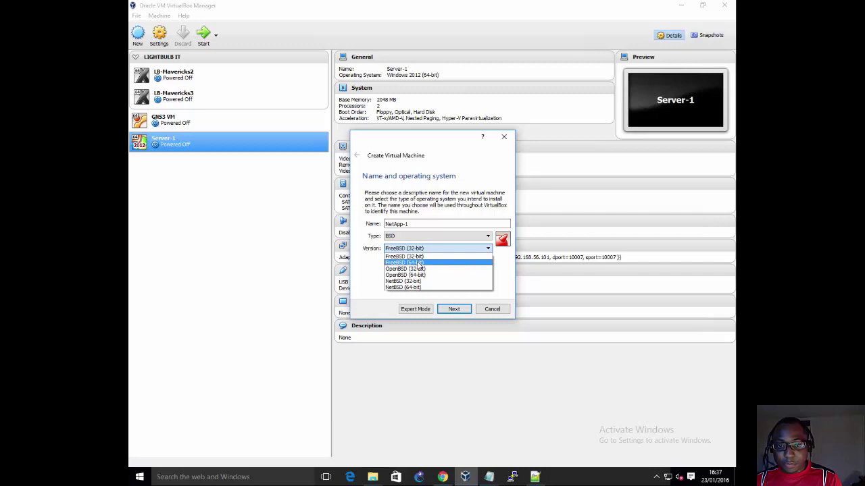
{"action": "left_click", "coordinate": [418, 263]}
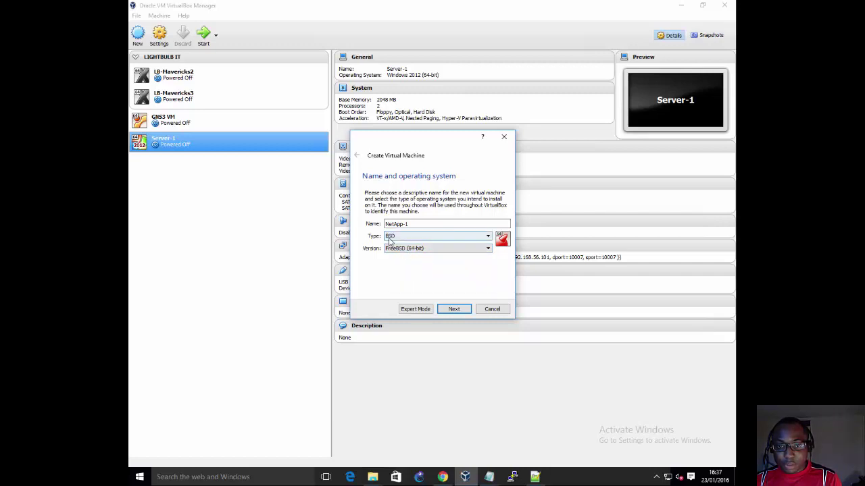
{"action": "left_click_drag", "start_coordinate": [409, 224], "coordinate": [331, 222]}
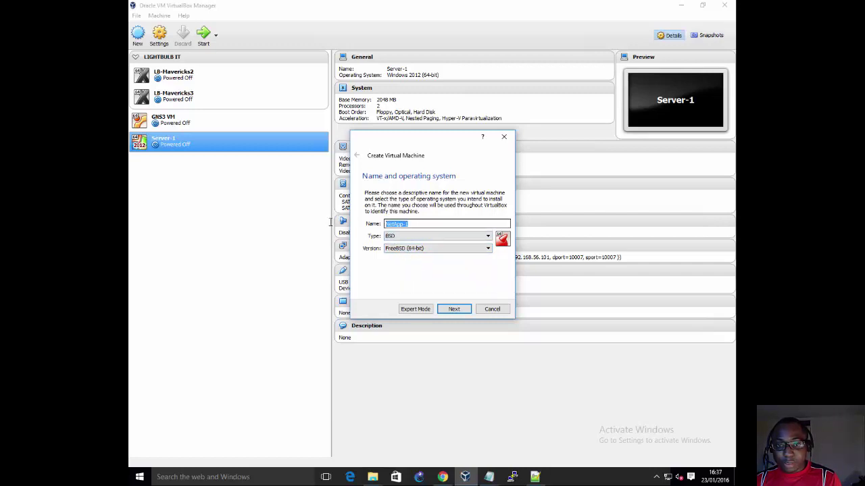
{"action": "left_click_drag", "start_coordinate": [415, 224], "coordinate": [317, 220]}
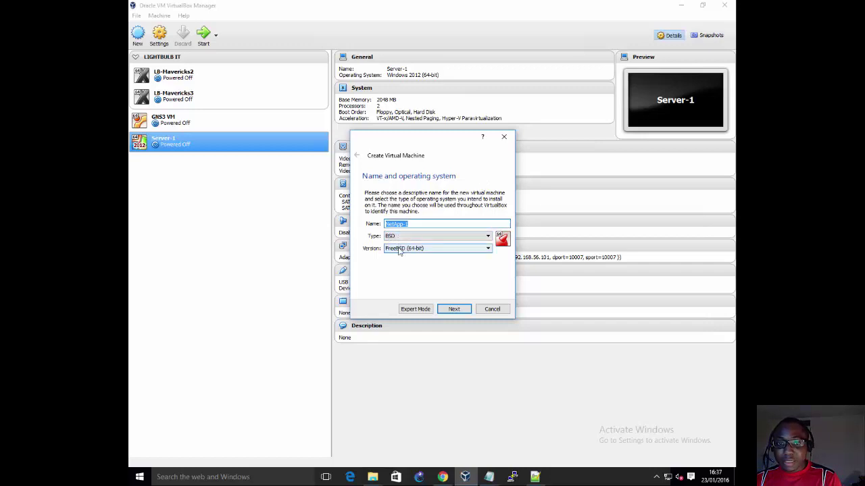
{"action": "left_click", "coordinate": [451, 310]}
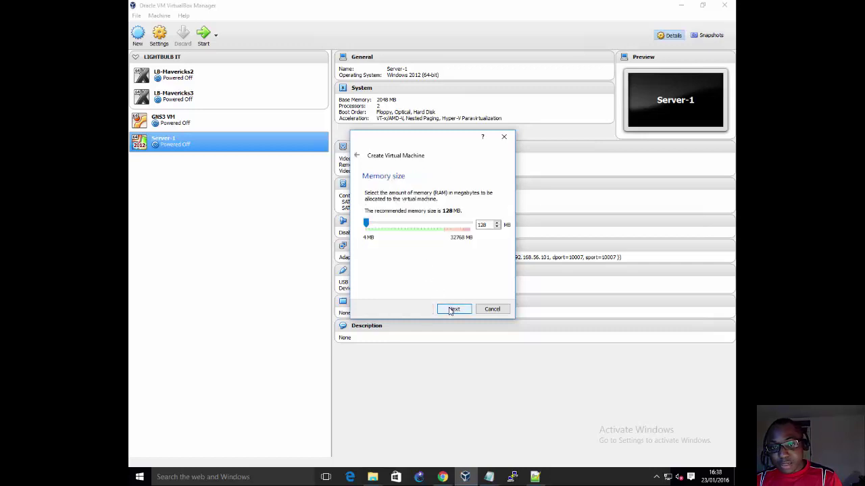
Step: Replace the 128 MB memory value (typing 2000), then open a File Explorer window
{"action": "double_click", "coordinate": [482, 225]}
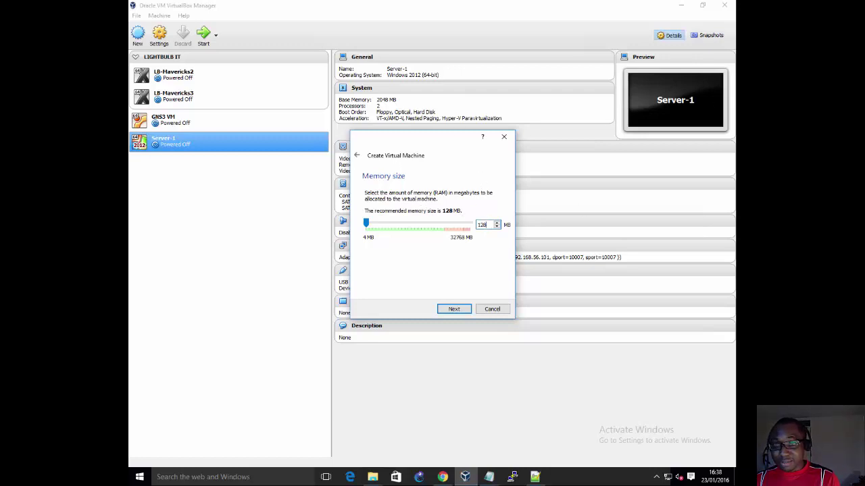
{"action": "double_click", "coordinate": [487, 225]}
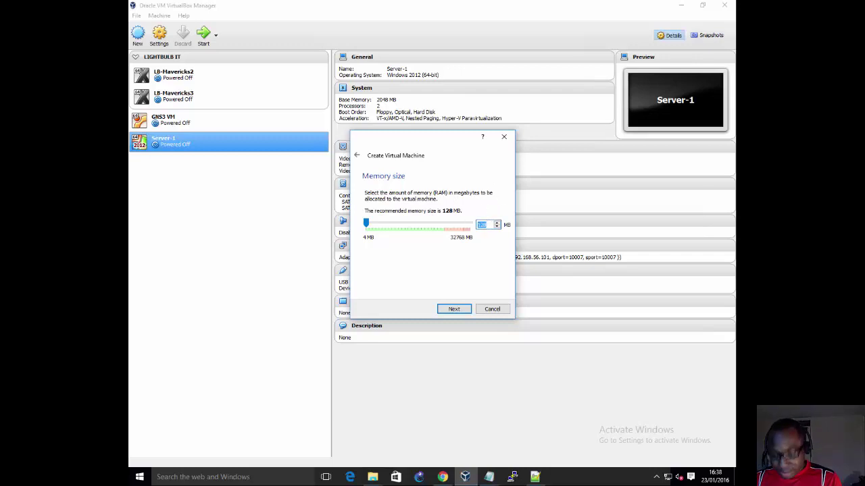
{"action": "type", "text": "2"}
{"action": "type", "text": "000"}
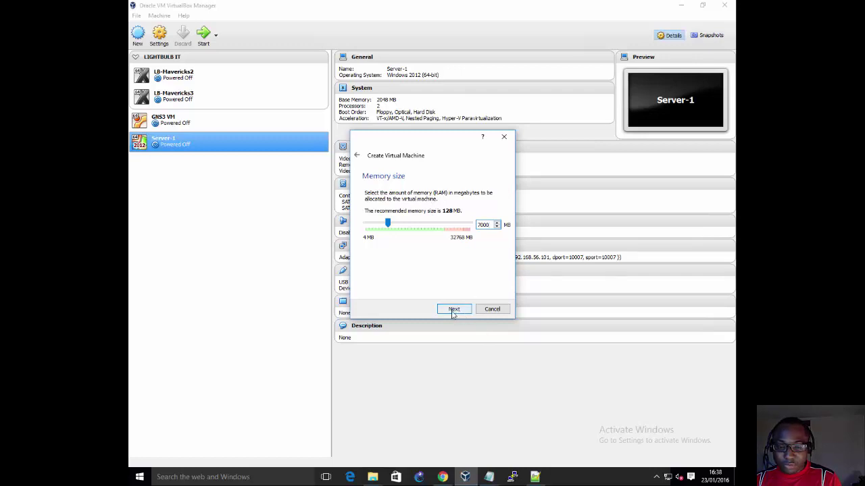
{"action": "right_click", "coordinate": [372, 477]}
{"action": "left_click", "coordinate": [347, 431]}
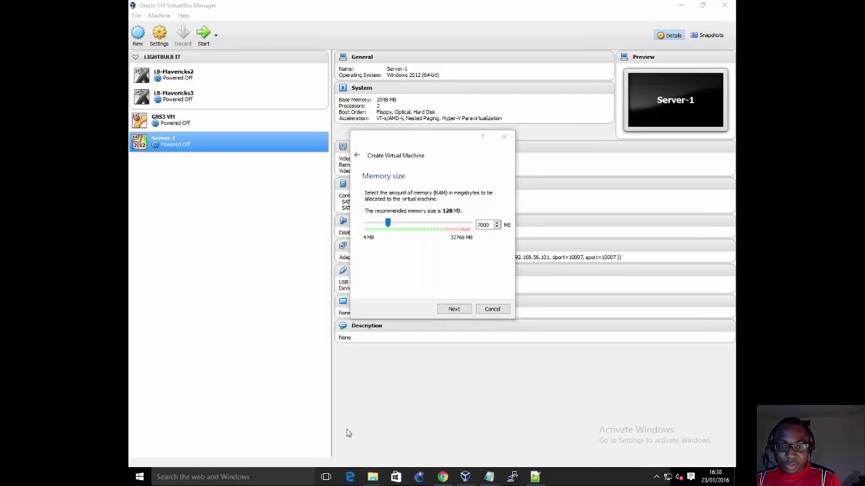
{"action": "left_click", "coordinate": [195, 211]}
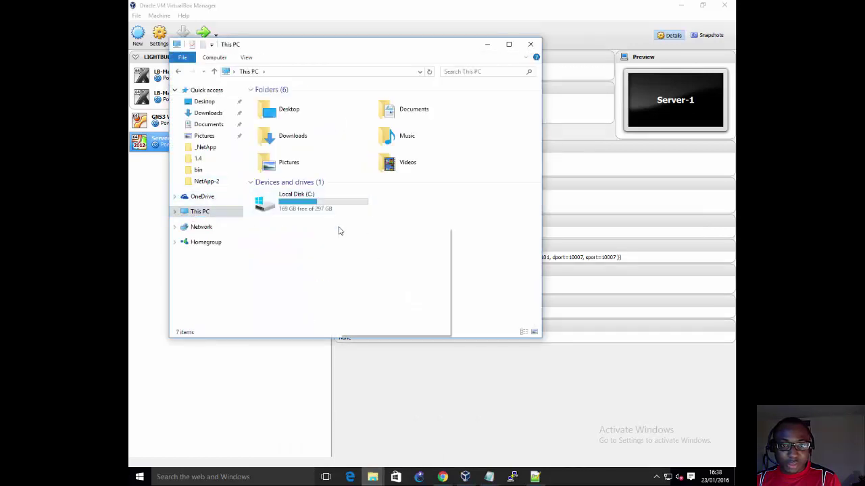
{"action": "left_click", "coordinate": [365, 328]}
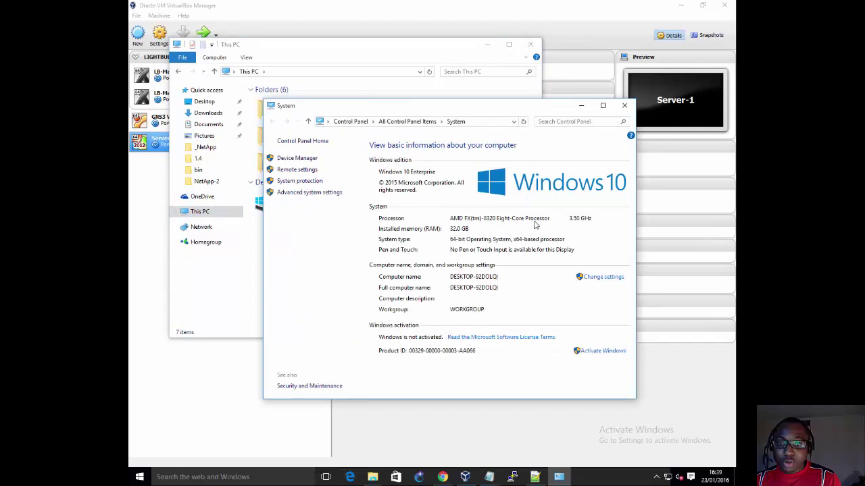
{"action": "left_click", "coordinate": [625, 107]}
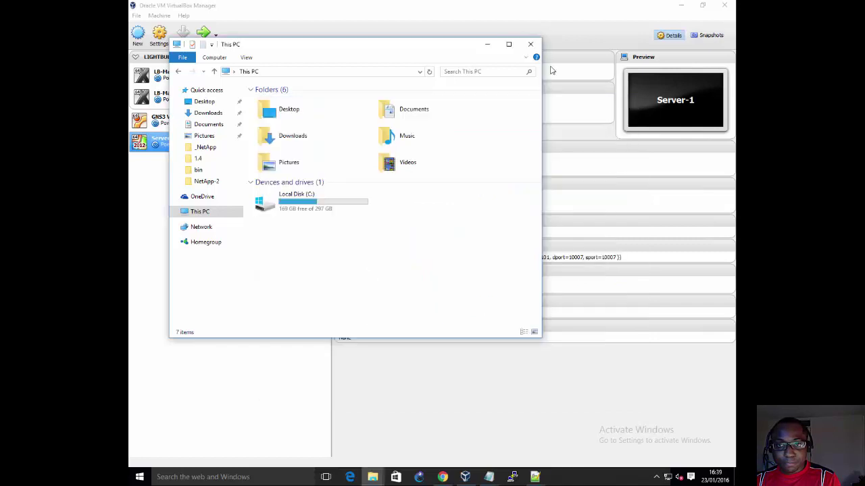
{"action": "left_click", "coordinate": [532, 44]}
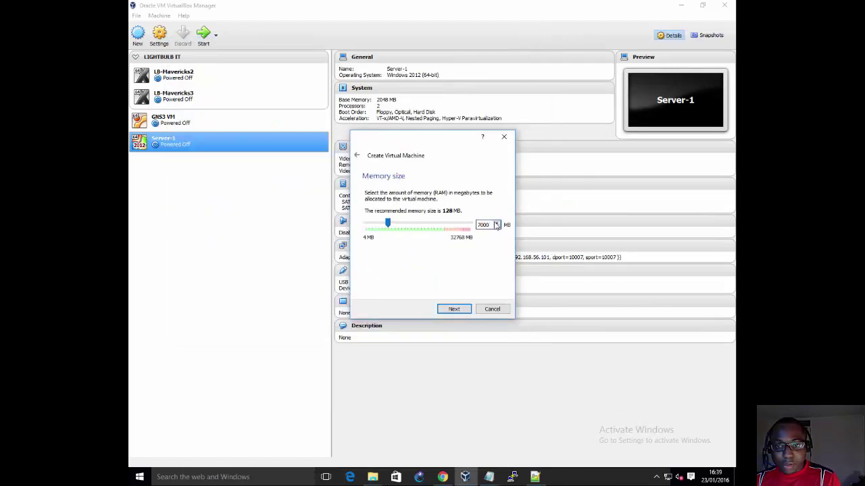
Step: Re-enter the memory size as 7000 MB and continue to the hard disk step
{"action": "left_click_drag", "start_coordinate": [493, 225], "coordinate": [463, 226]}
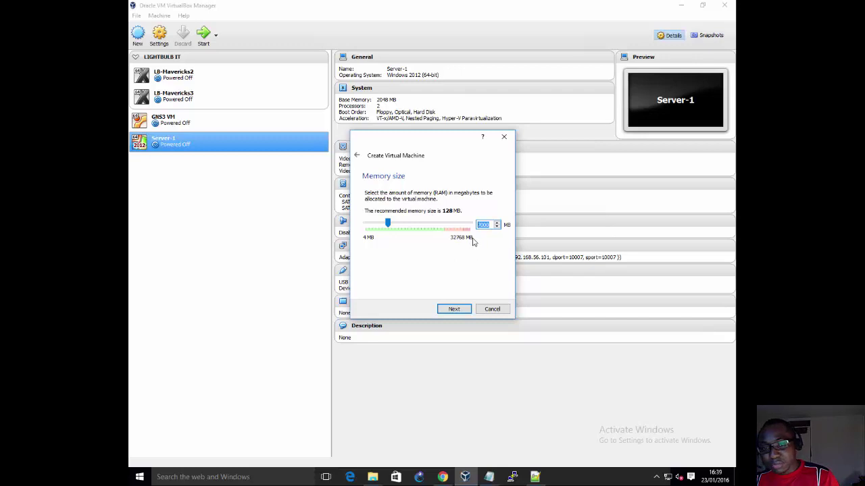
{"action": "left_click_drag", "start_coordinate": [481, 227], "coordinate": [473, 227]}
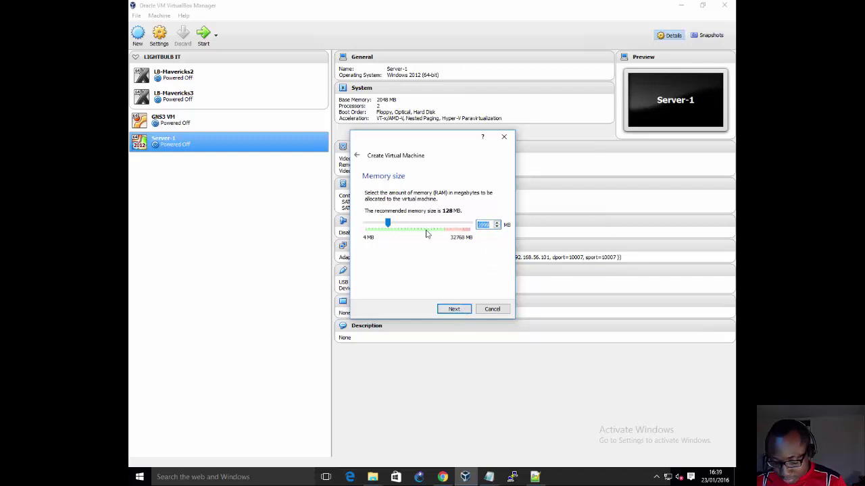
{"action": "type", "text": "7000"}
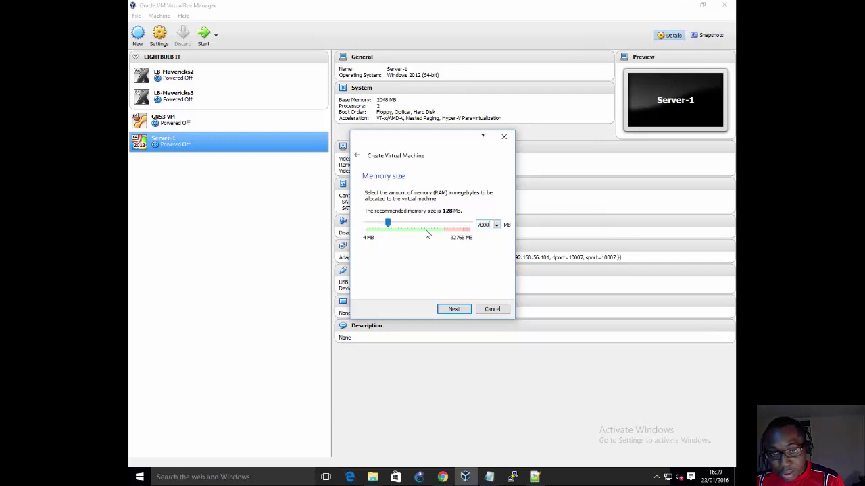
{"action": "left_click", "coordinate": [453, 309]}
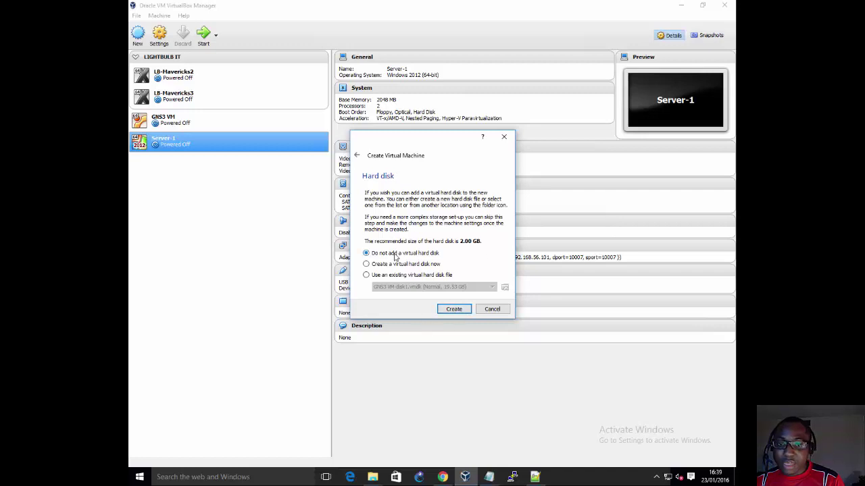
Step: Create NetApp-1 with no virtual hard disk, accept the warning, and open its context menu
{"action": "left_click", "coordinate": [447, 310]}
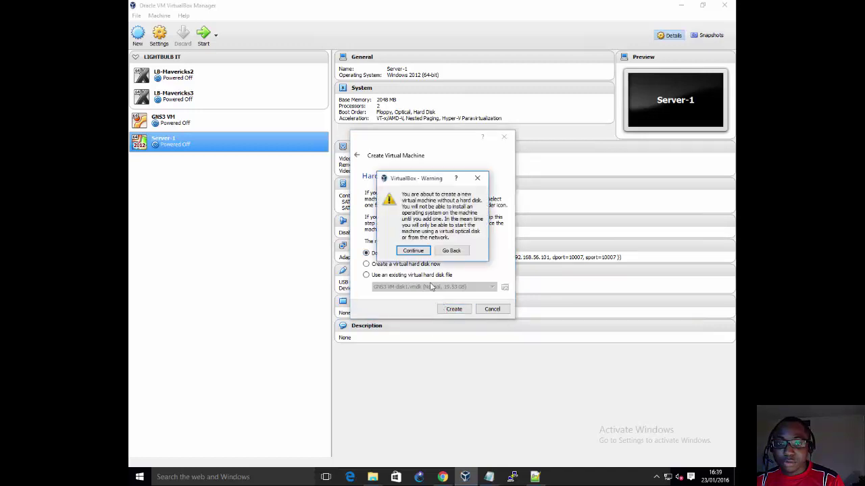
{"action": "left_click", "coordinate": [415, 254]}
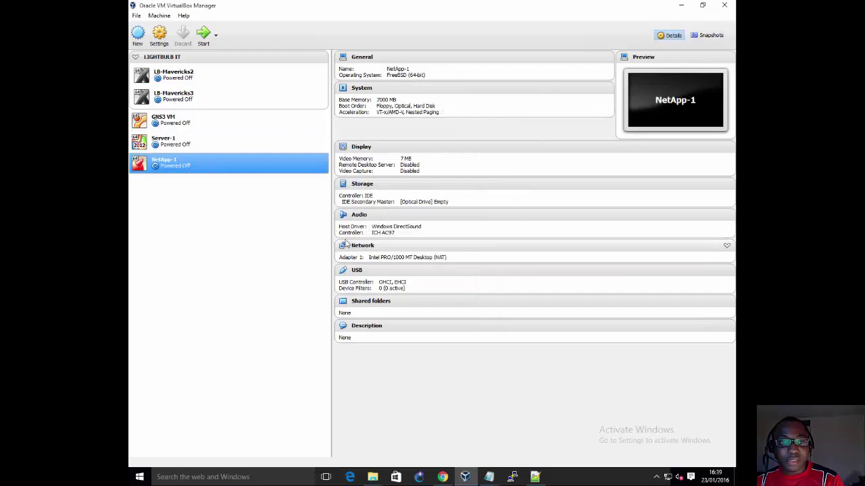
{"action": "right_click", "coordinate": [177, 164]}
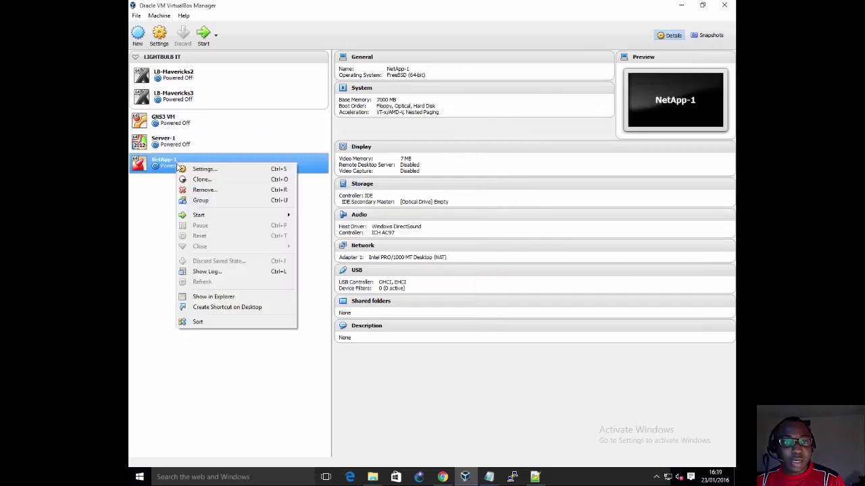
Step: In NetApp-1's System settings, remove Optical from the boot order and move Hard Disk to the top
{"action": "left_click", "coordinate": [210, 173]}
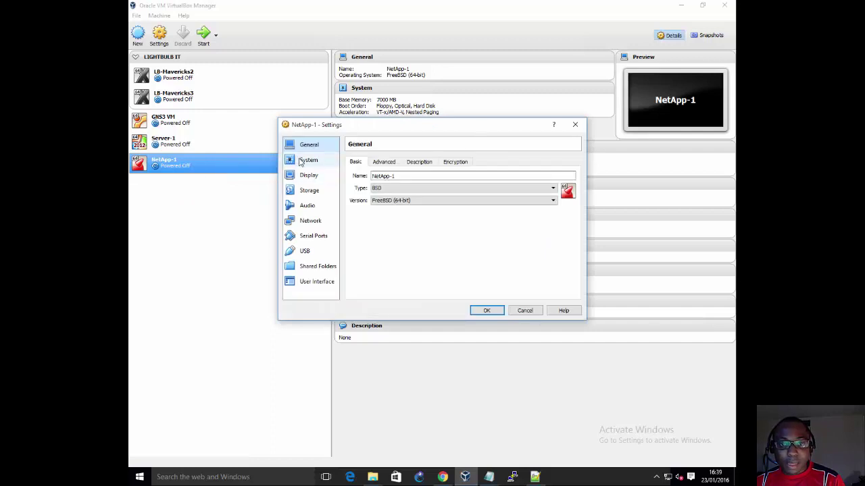
{"action": "left_click", "coordinate": [301, 161]}
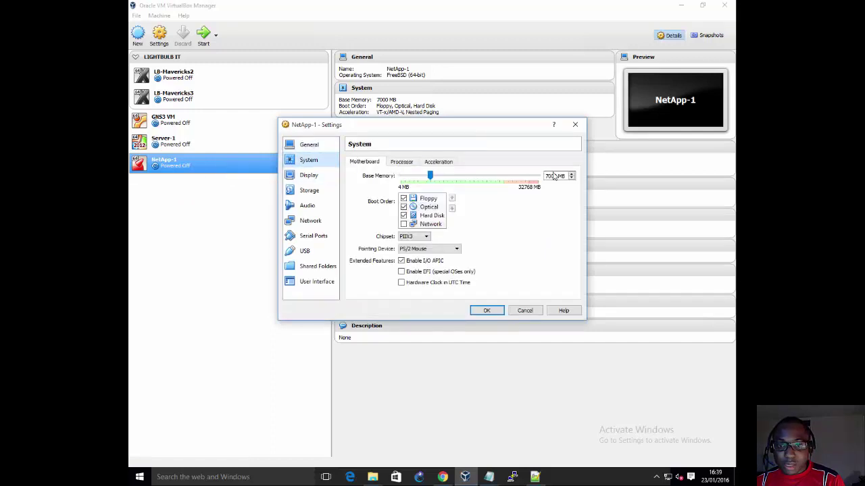
{"action": "left_click", "coordinate": [553, 177]}
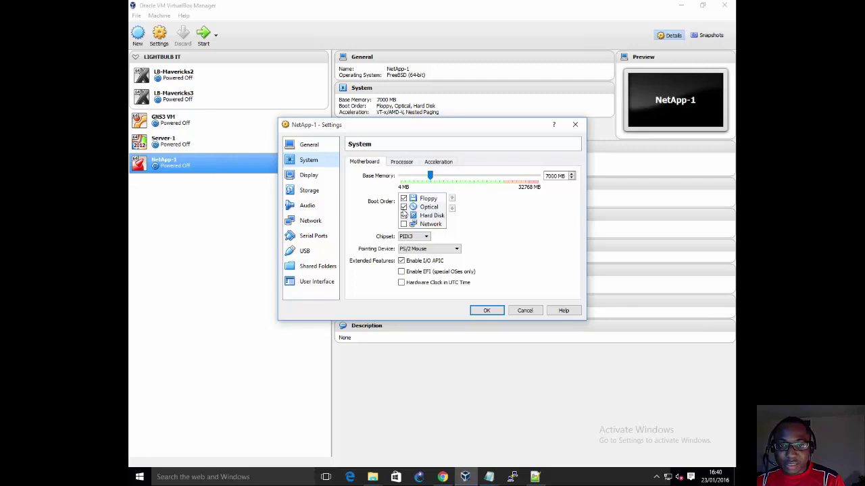
{"action": "left_click", "coordinate": [414, 208]}
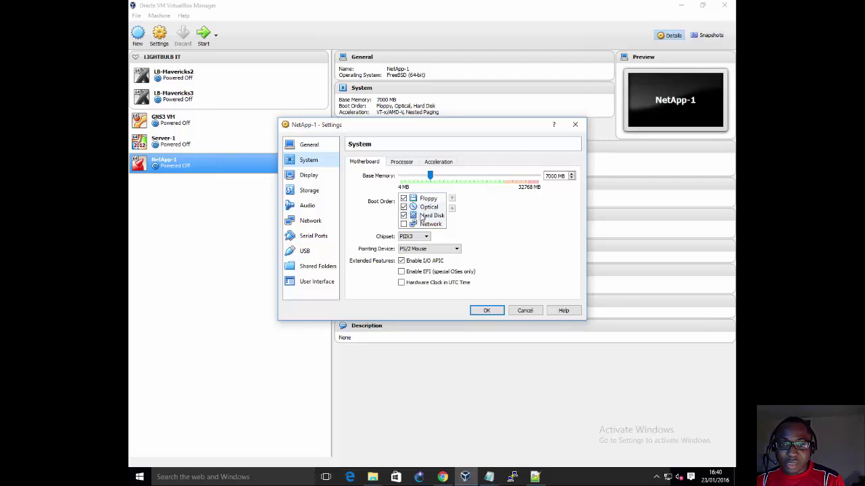
{"action": "left_click", "coordinate": [403, 207]}
{"action": "left_click", "coordinate": [431, 216]}
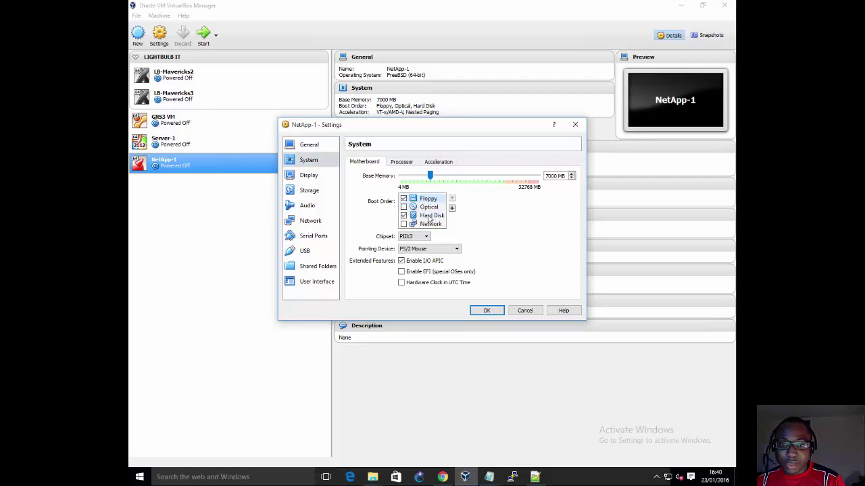
{"action": "left_click", "coordinate": [451, 199]}
{"action": "left_click", "coordinate": [452, 199]}
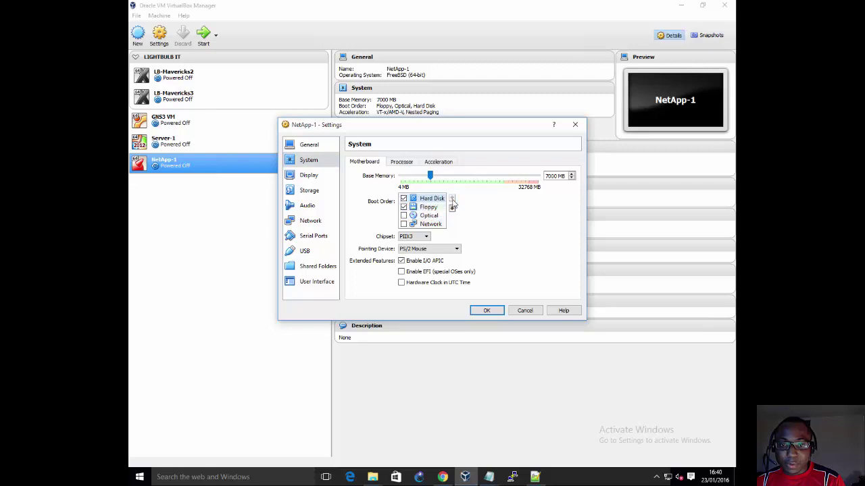
Step: Set Processor(s) to 2, then review the Display (7 MB video memory) and Storage pages
{"action": "left_click", "coordinate": [401, 162]}
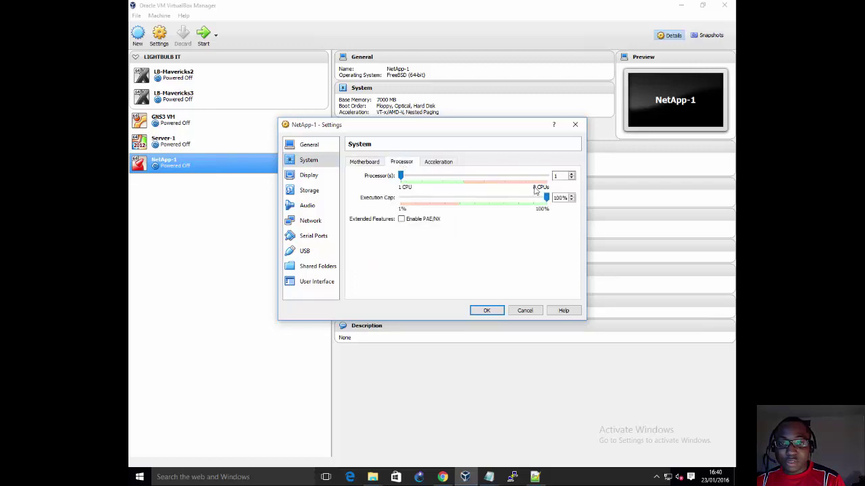
{"action": "left_click", "coordinate": [572, 174]}
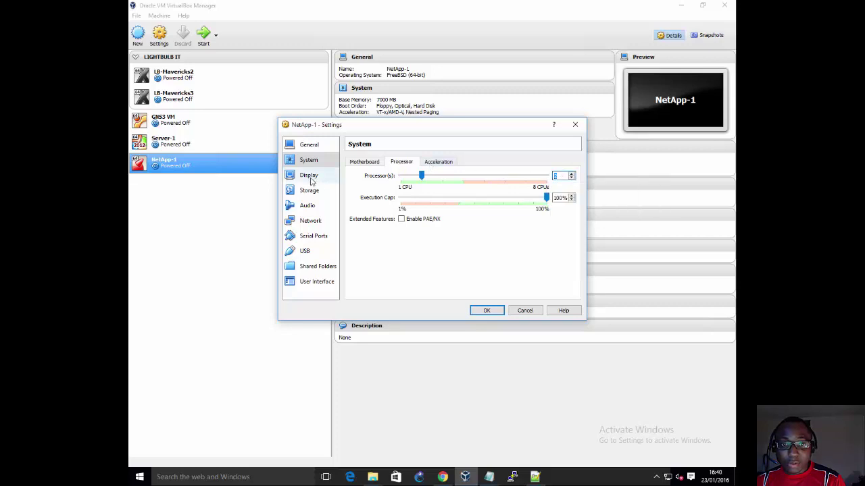
{"action": "left_click", "coordinate": [309, 177]}
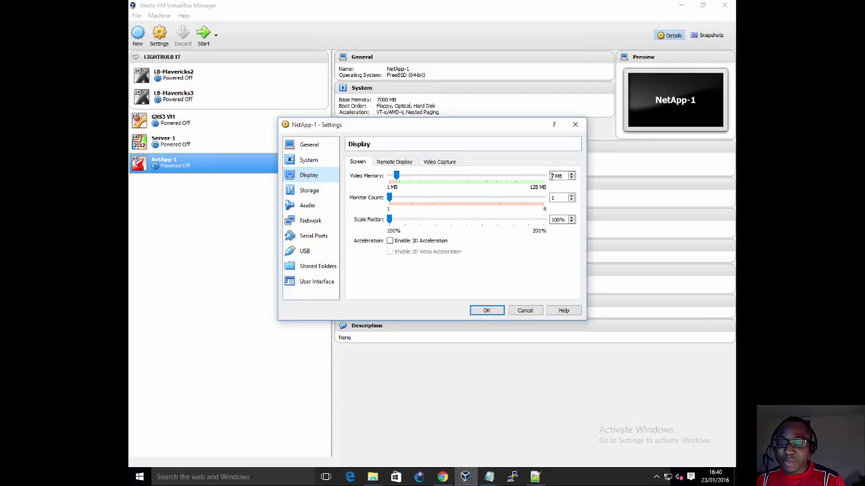
{"action": "left_click_drag", "start_coordinate": [555, 177], "coordinate": [520, 179]}
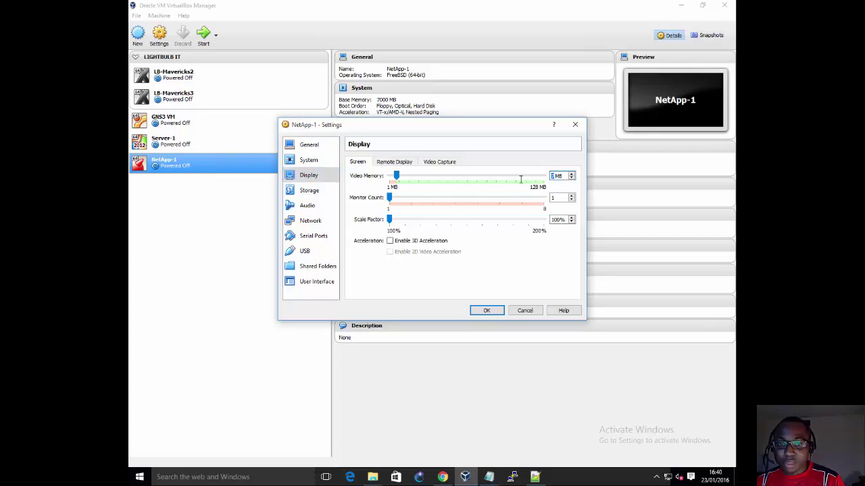
{"action": "left_click", "coordinate": [309, 191]}
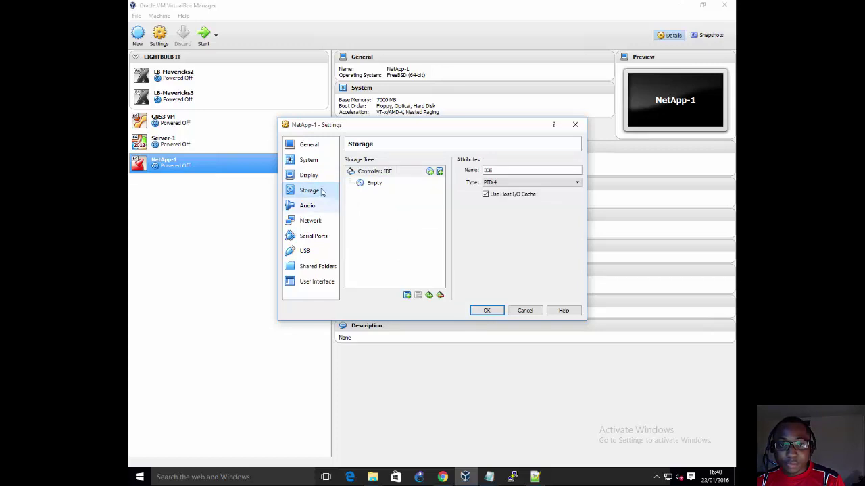
Step: Remove the Empty optical drive from Controller: IDE and start adding a hard disk there
{"action": "left_click", "coordinate": [372, 186]}
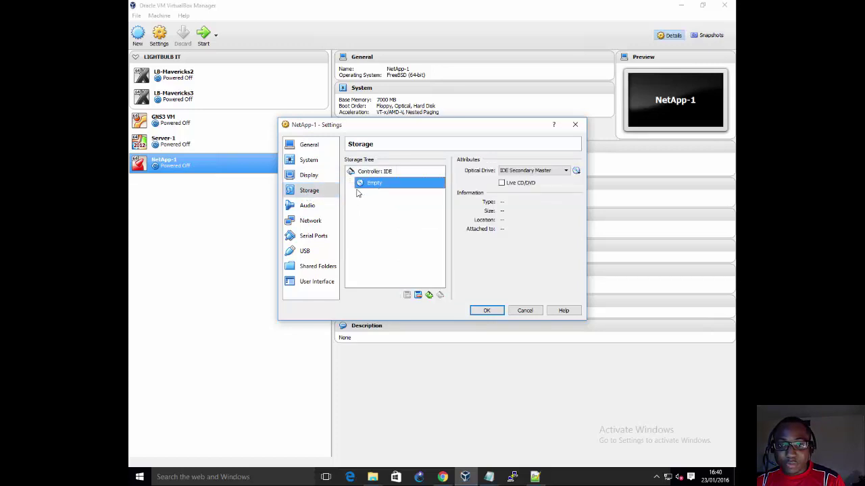
{"action": "right_click", "coordinate": [369, 190]}
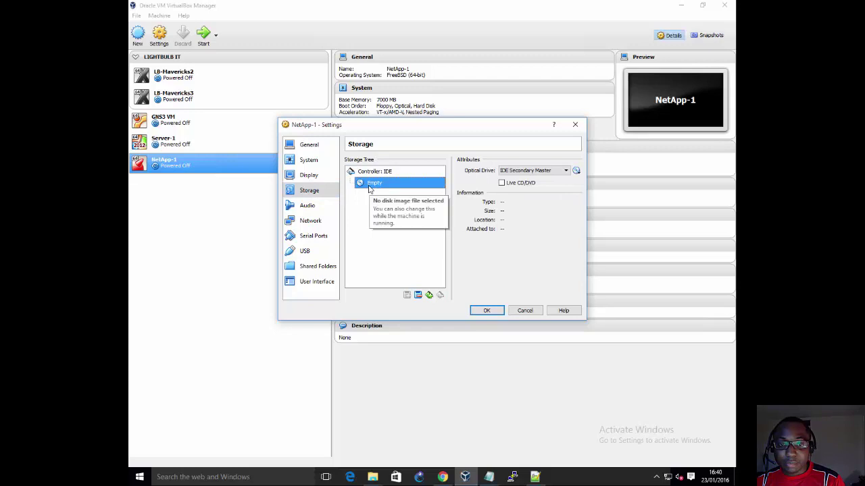
{"action": "left_click", "coordinate": [418, 298]}
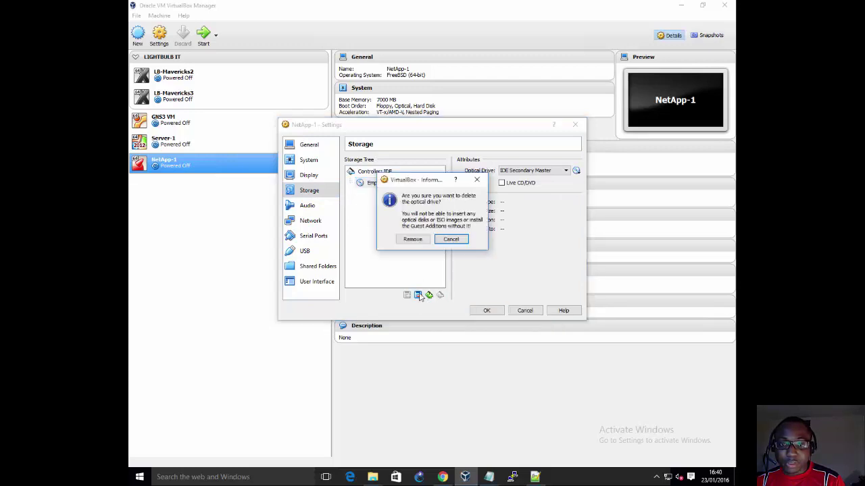
{"action": "left_click", "coordinate": [418, 241]}
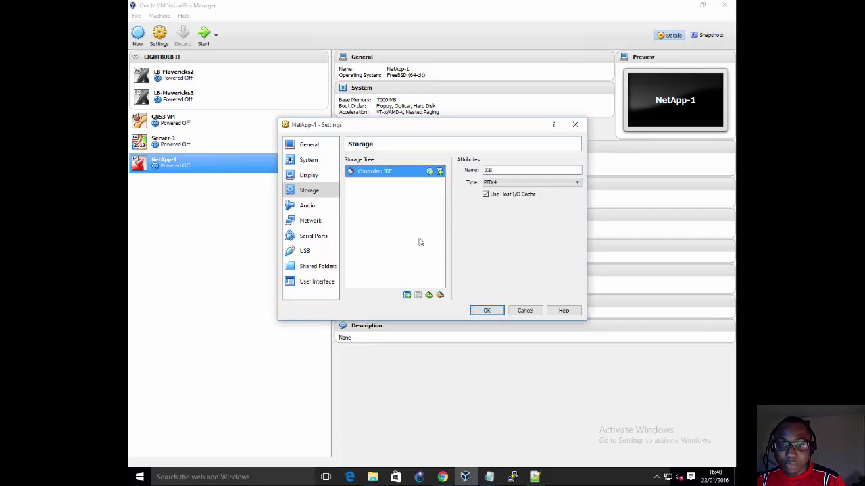
{"action": "left_click", "coordinate": [440, 172]}
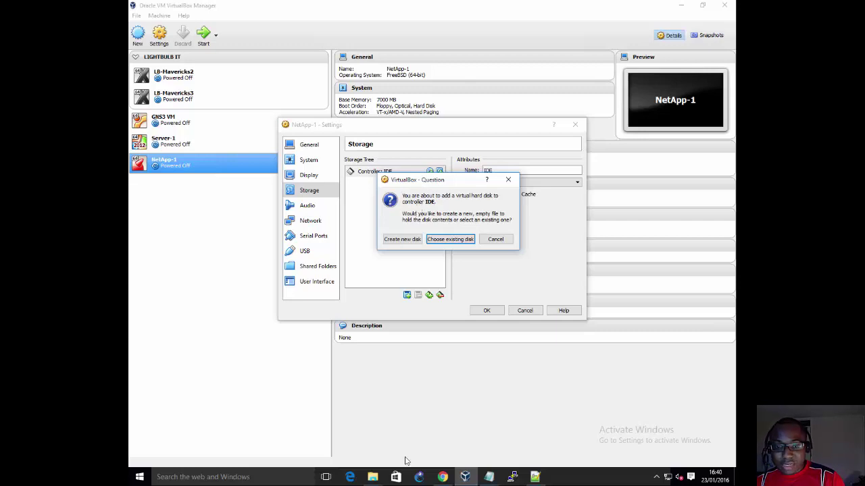
{"action": "left_click", "coordinate": [367, 476]}
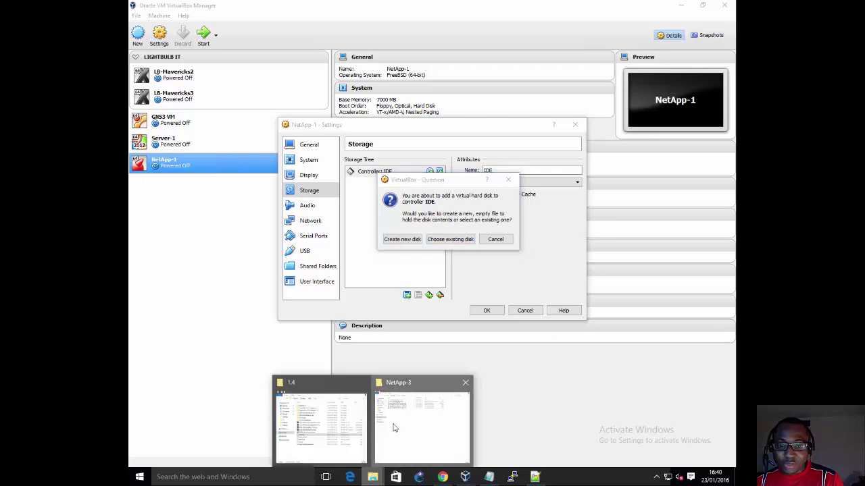
Step: Copy the four .vmdk disk files from the NetApp-3 download folder
{"action": "left_click", "coordinate": [393, 426]}
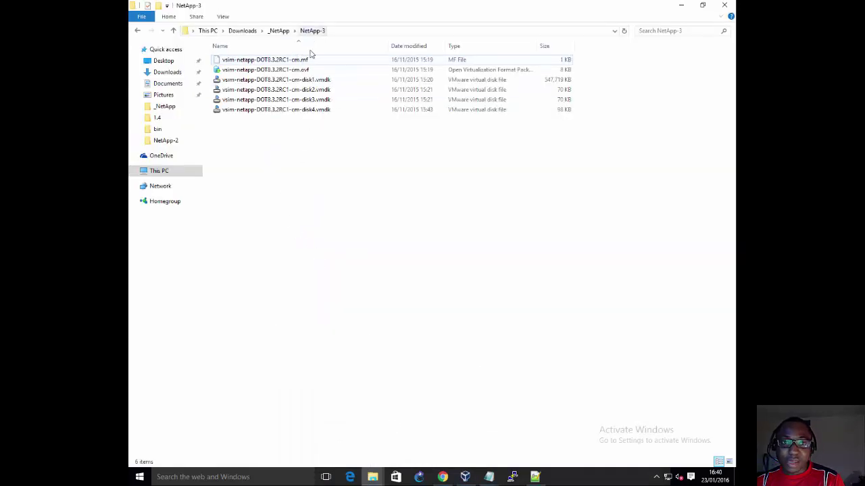
{"action": "left_click_drag", "start_coordinate": [308, 129], "coordinate": [306, 81]}
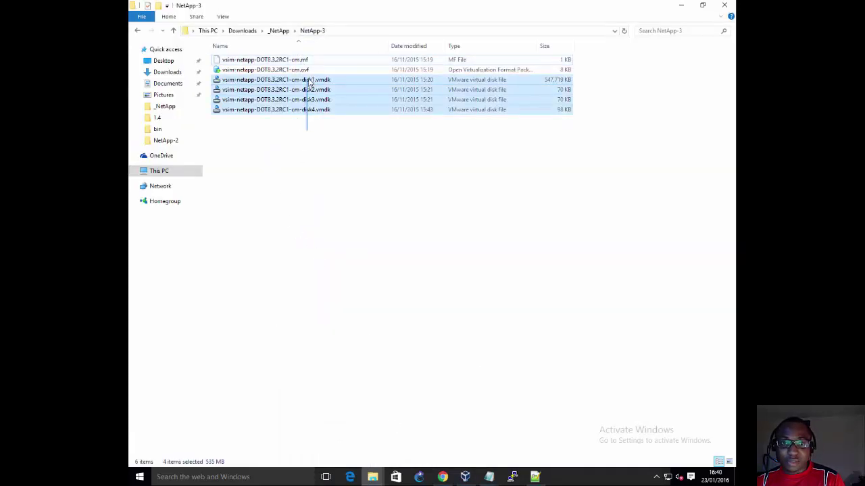
{"action": "right_click", "coordinate": [310, 79]}
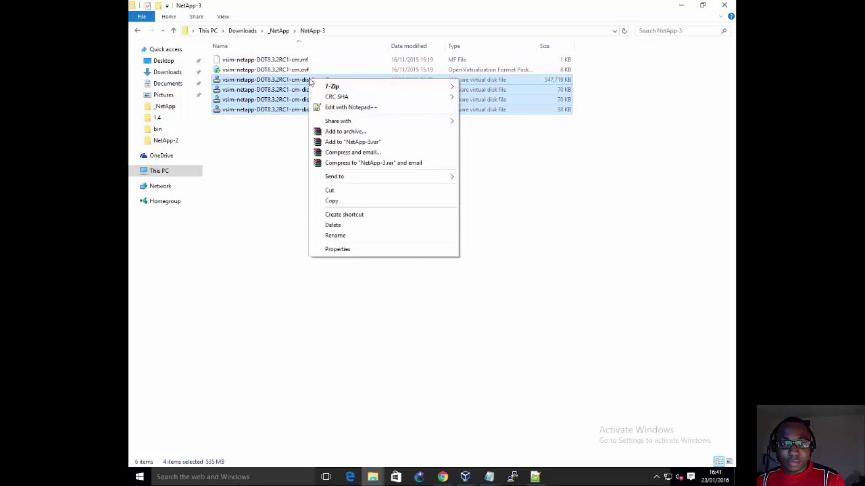
{"action": "left_click", "coordinate": [332, 201]}
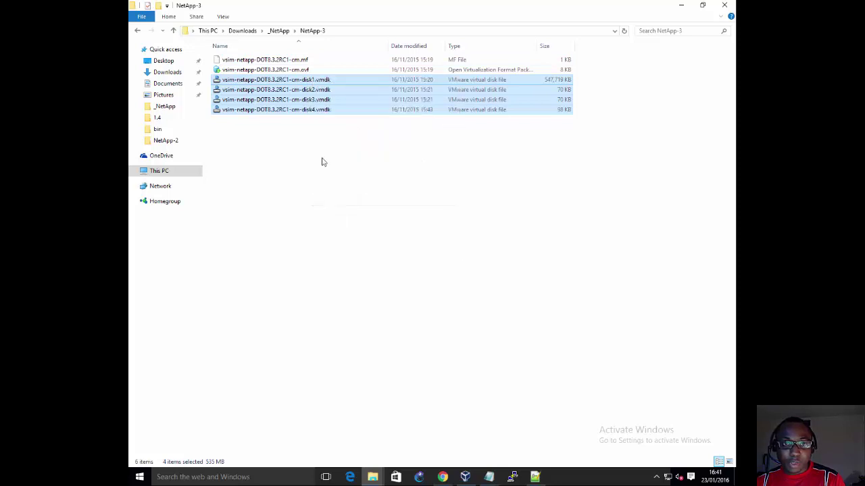
Step: Browse to C: > Users > your profile > VirtualBox VMs > NetApp-1
{"action": "left_click", "coordinate": [160, 173]}
{"action": "double_click", "coordinate": [264, 141]}
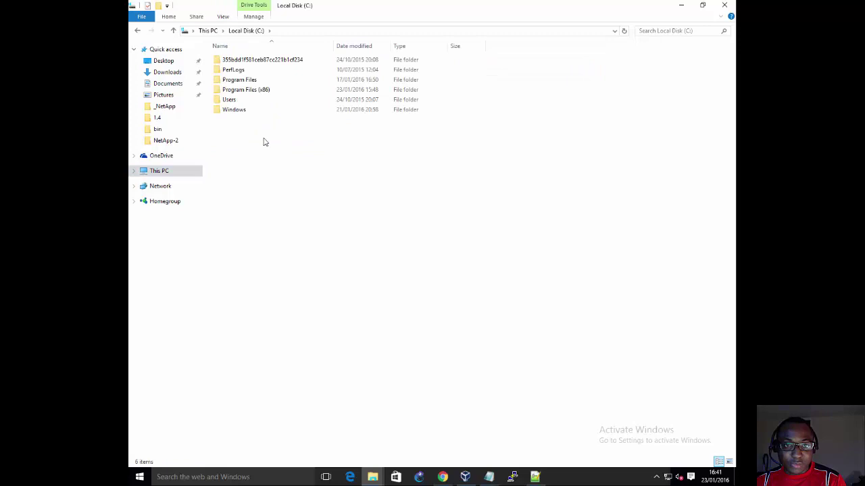
{"action": "double_click", "coordinate": [231, 100]}
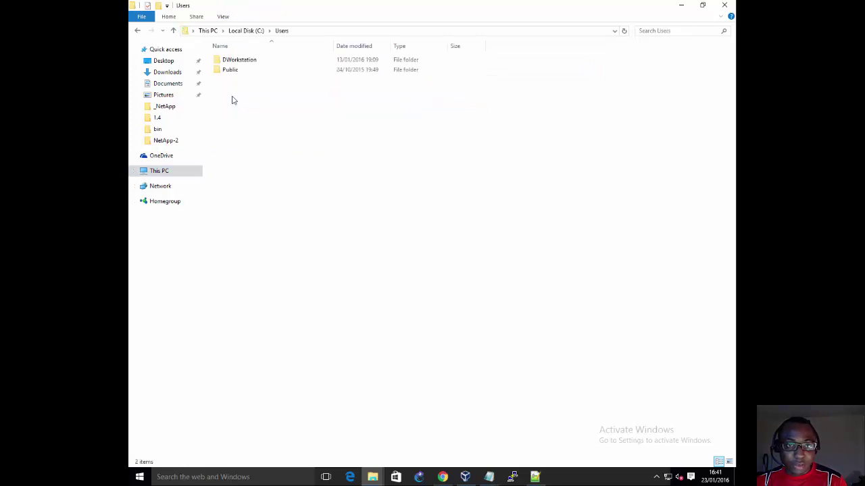
{"action": "double_click", "coordinate": [242, 61]}
{"action": "double_click", "coordinate": [247, 201]}
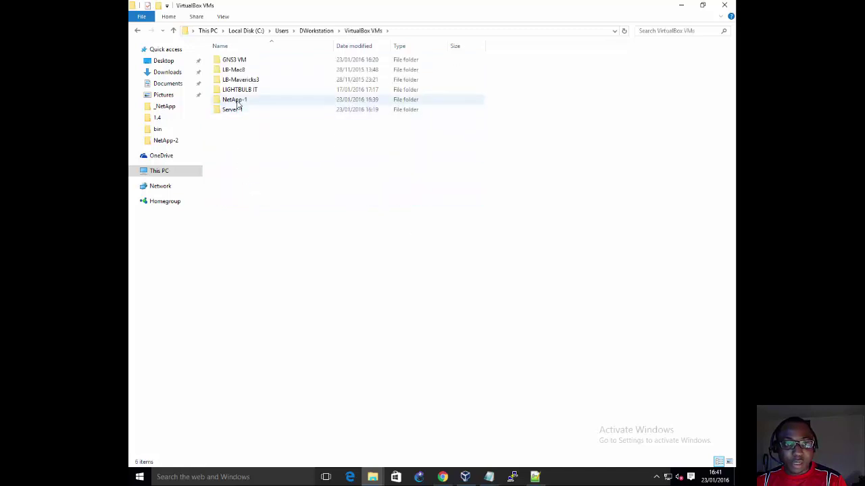
{"action": "double_click", "coordinate": [234, 100]}
Step: Paste the four disk files into NetApp-1 and rename the first to NetApp-1-disk1.vmdk
{"action": "right_click", "coordinate": [237, 103]}
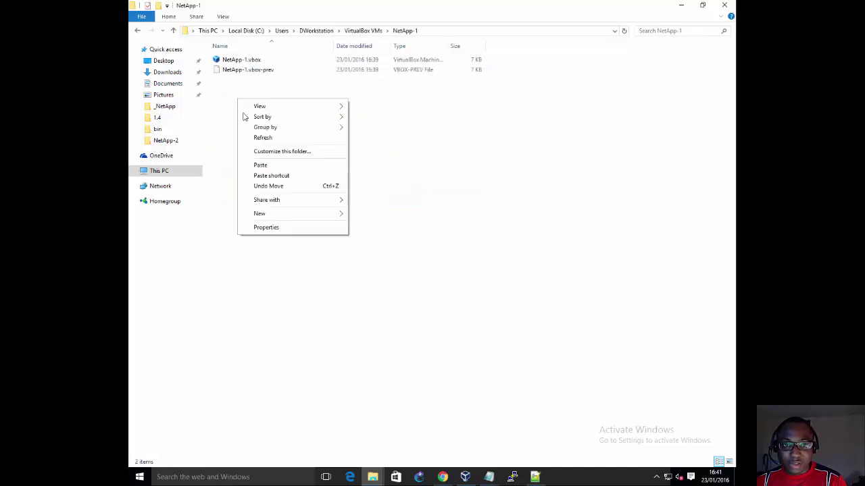
{"action": "left_click", "coordinate": [264, 165]}
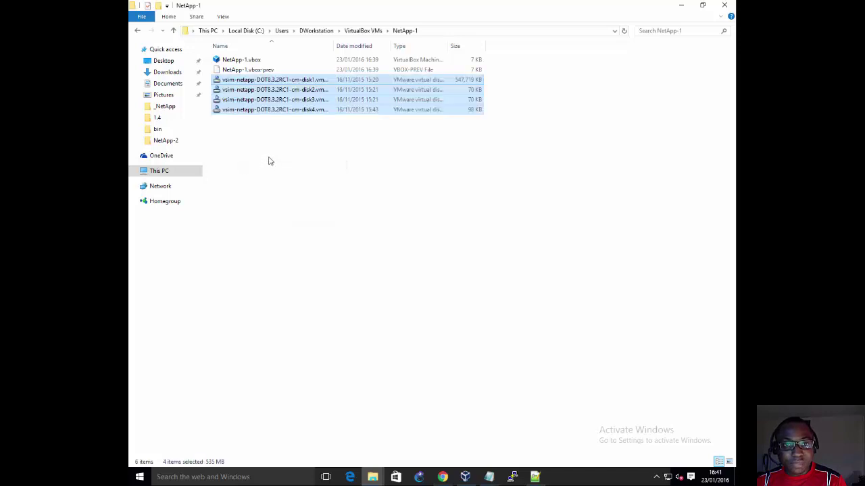
{"action": "left_click", "coordinate": [268, 161]}
{"action": "left_click_drag", "start_coordinate": [336, 45], "coordinate": [374, 45]}
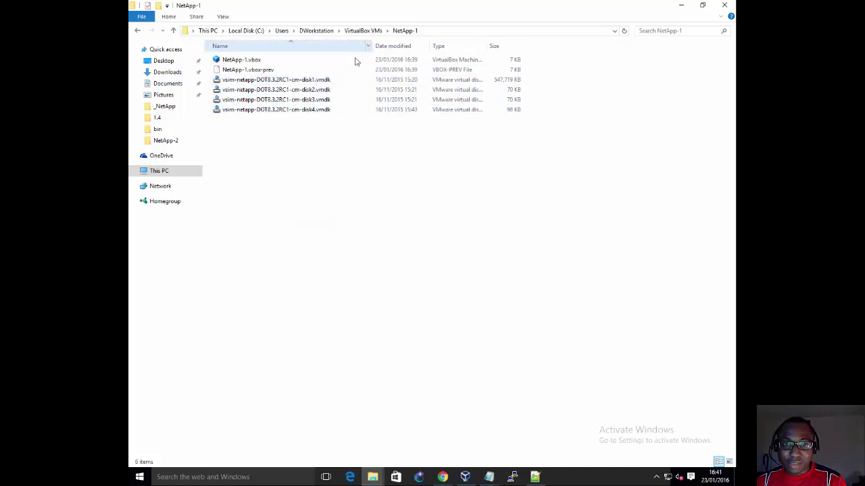
{"action": "left_click", "coordinate": [281, 81]}
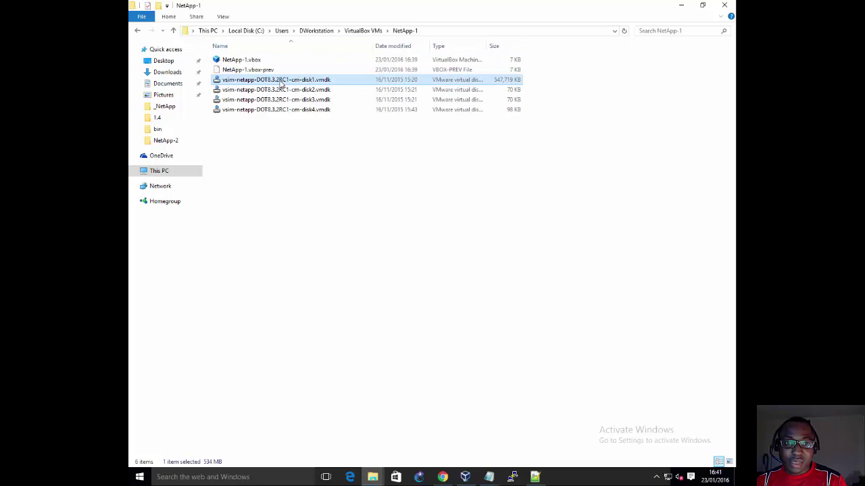
{"action": "left_click", "coordinate": [282, 81]}
{"action": "left_click_drag", "start_coordinate": [300, 79], "coordinate": [222, 79]}
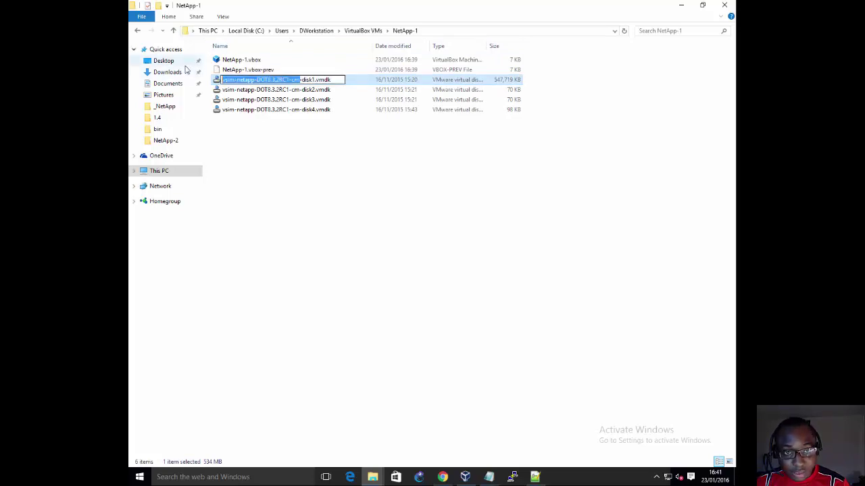
{"action": "type", "text": "NetApp"}
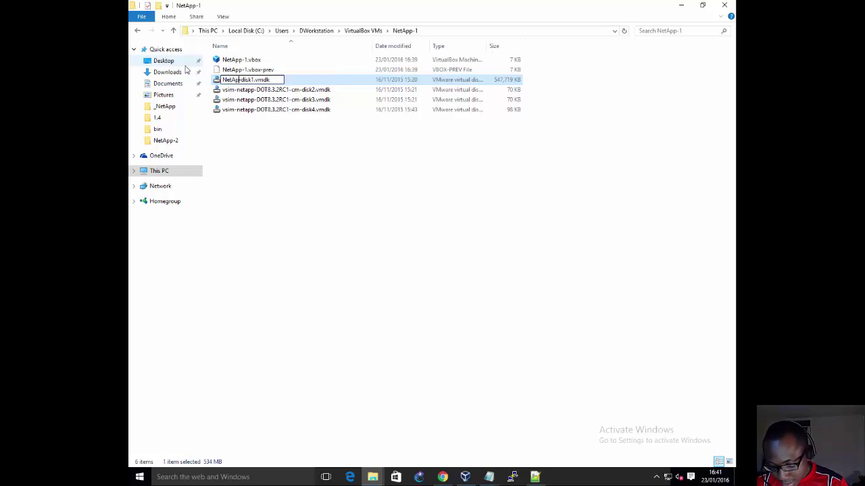
{"action": "type", "text": "-1-"}
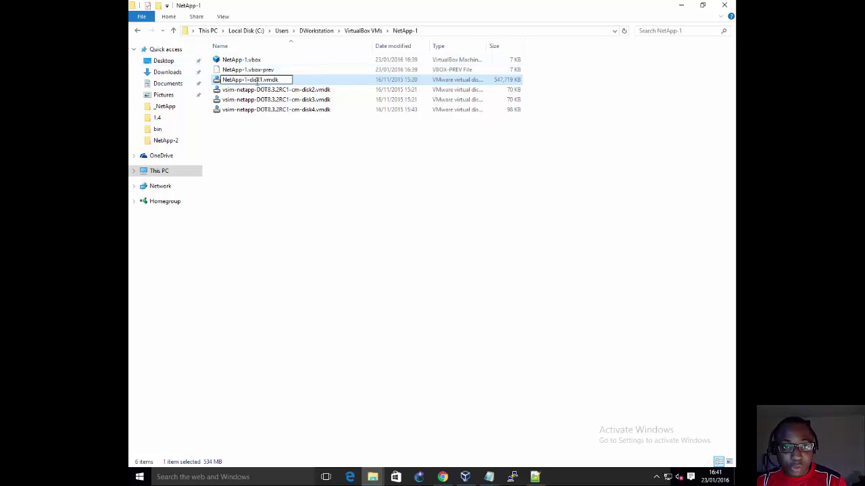
{"action": "left_click", "coordinate": [267, 93]}
Step: Rename the other three files to NetApp-1-disk2, NetApp-1-disk3 and NetApp-1-disk4.vmdk
{"action": "left_click", "coordinate": [278, 92]}
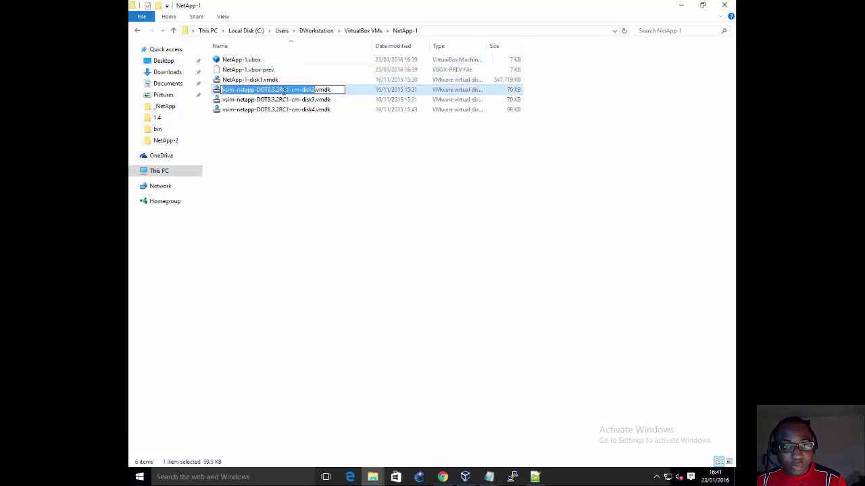
{"action": "left_click_drag", "start_coordinate": [299, 90], "coordinate": [147, 95]}
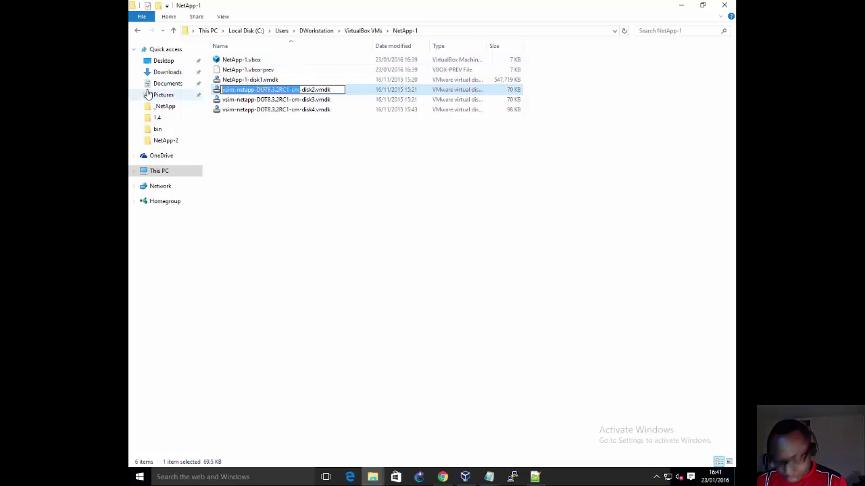
{"action": "type", "text": "NetApp"}
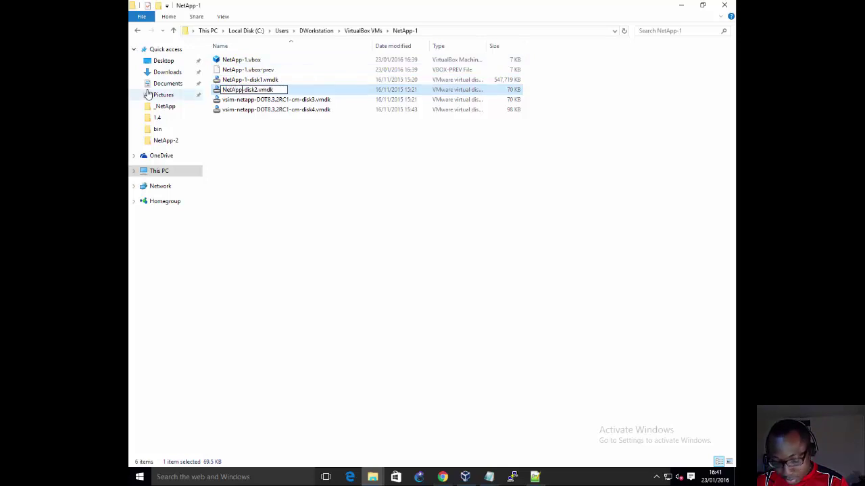
{"action": "type", "text": "-1"}
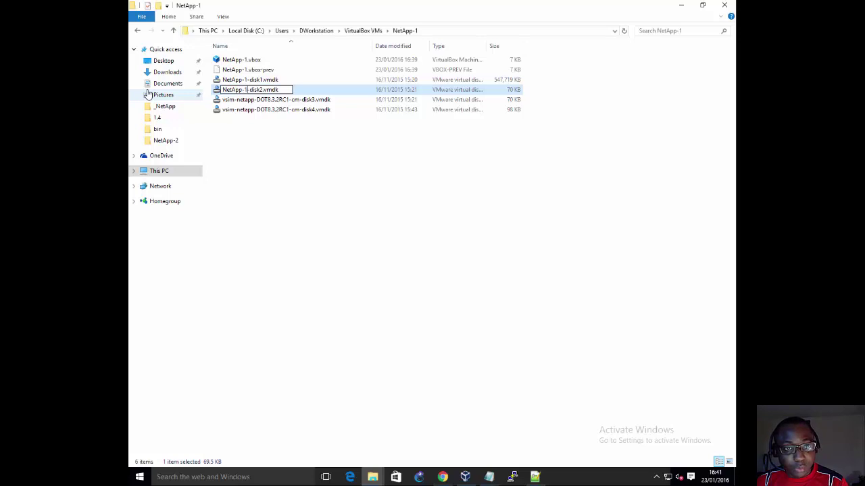
{"action": "key", "text": "shift+Left"}
{"action": "key", "text": "shift+Left"}
{"action": "key", "text": "shift+Left"}
{"action": "key", "text": "shift+Left"}
{"action": "key", "text": "shift+Left"}
{"action": "key", "text": "shift+Left"}
{"action": "key", "text": "shift+Left"}
{"action": "key", "text": "ctrl+c"}
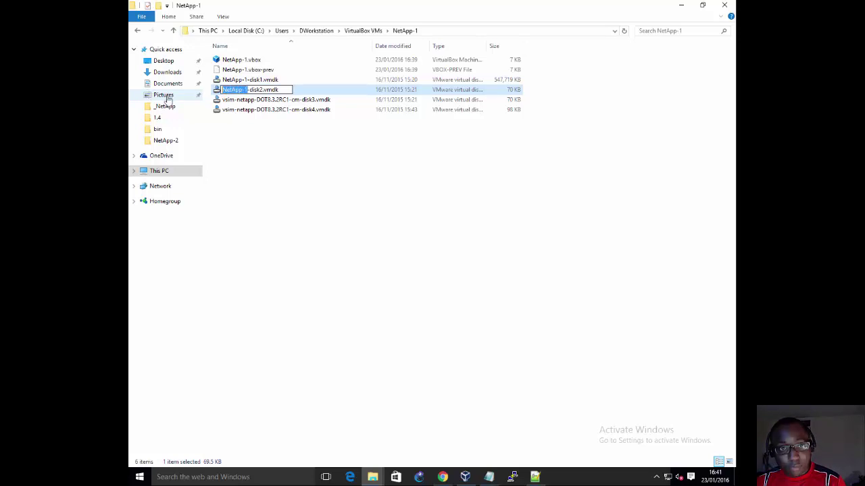
{"action": "left_click", "coordinate": [275, 102]}
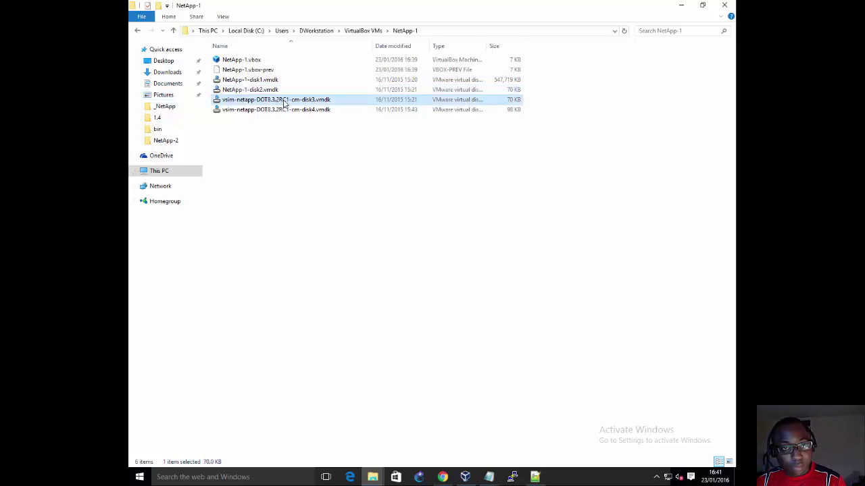
{"action": "left_click", "coordinate": [288, 100]}
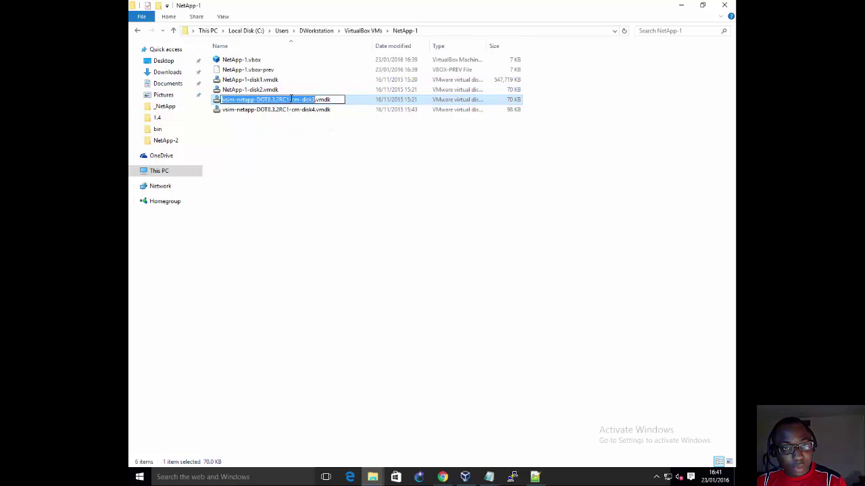
{"action": "left_click_drag", "start_coordinate": [297, 99], "coordinate": [221, 100]}
{"action": "key", "text": "ctrl+v"}
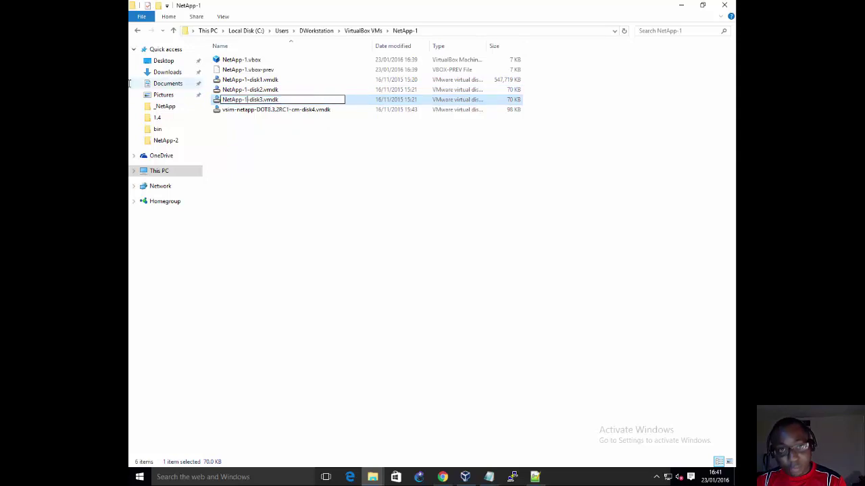
{"action": "left_click", "coordinate": [263, 110]}
{"action": "left_click", "coordinate": [291, 110]}
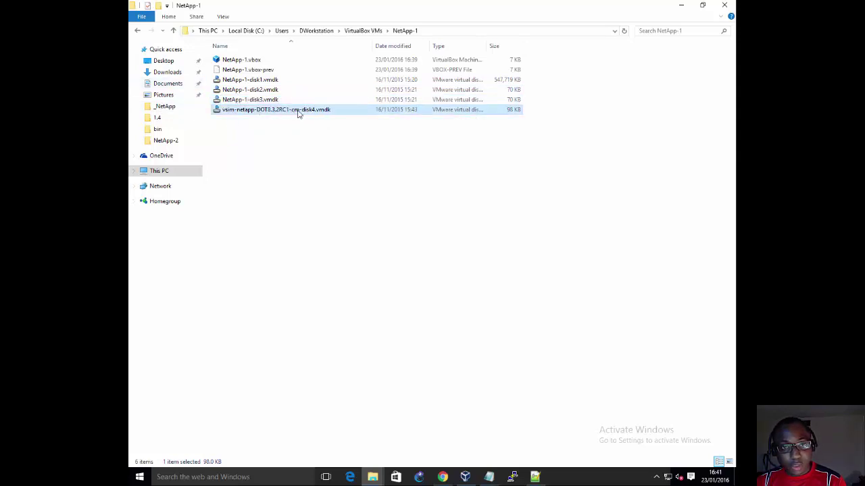
{"action": "left_click_drag", "start_coordinate": [302, 110], "coordinate": [222, 111]}
{"action": "key", "text": "ctrl+v"}
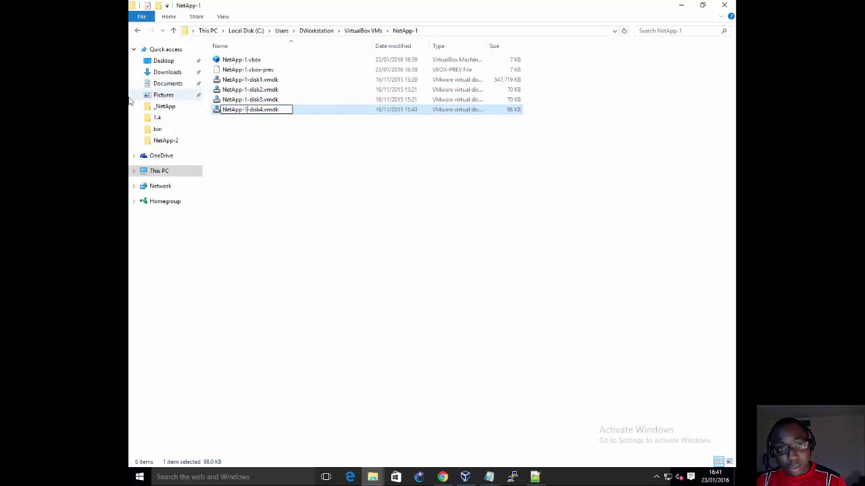
Step: Finish the disk4 rename and attach existing NetApp-1-disk1.vmdk to Controller: IDE
{"action": "left_click", "coordinate": [291, 142]}
{"action": "left_click", "coordinate": [682, 8]}
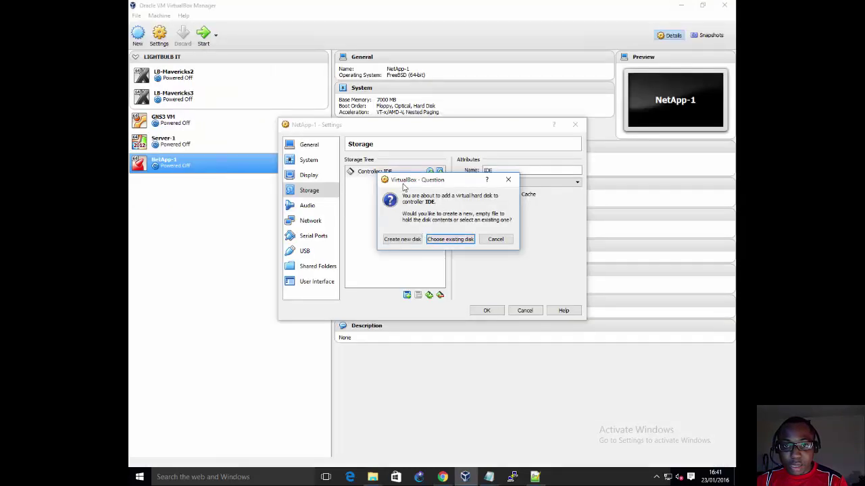
{"action": "left_click", "coordinate": [433, 239]}
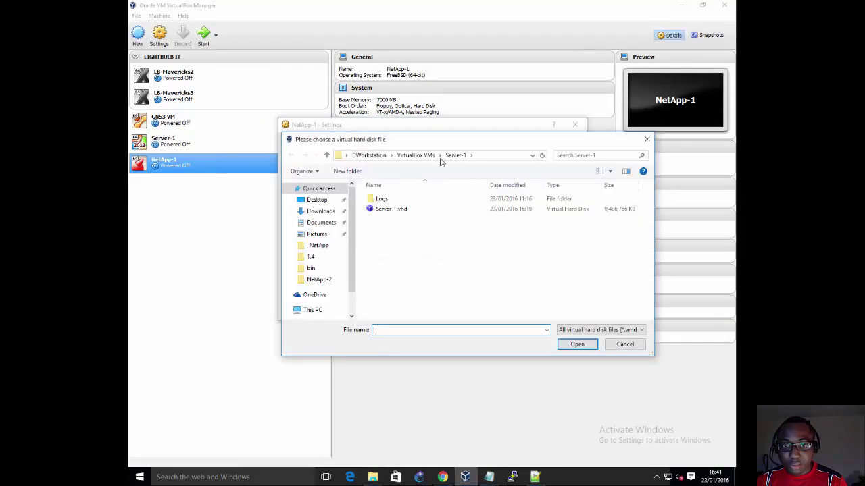
{"action": "left_click", "coordinate": [410, 155]}
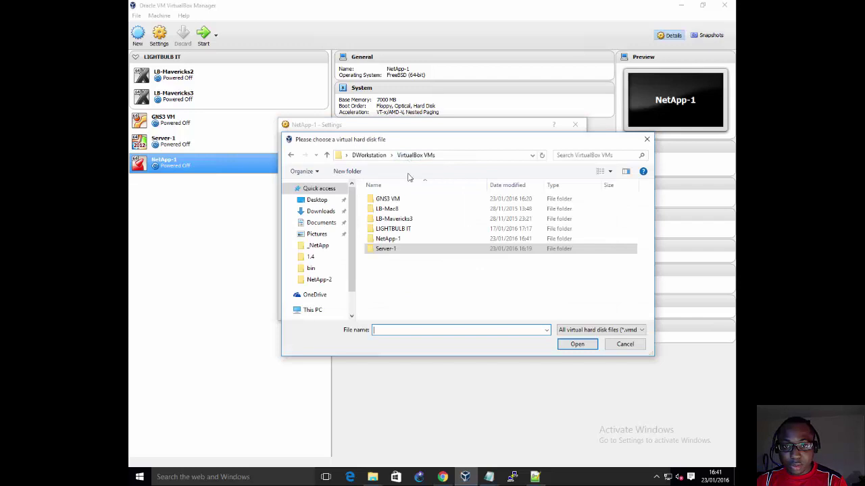
{"action": "double_click", "coordinate": [387, 240]}
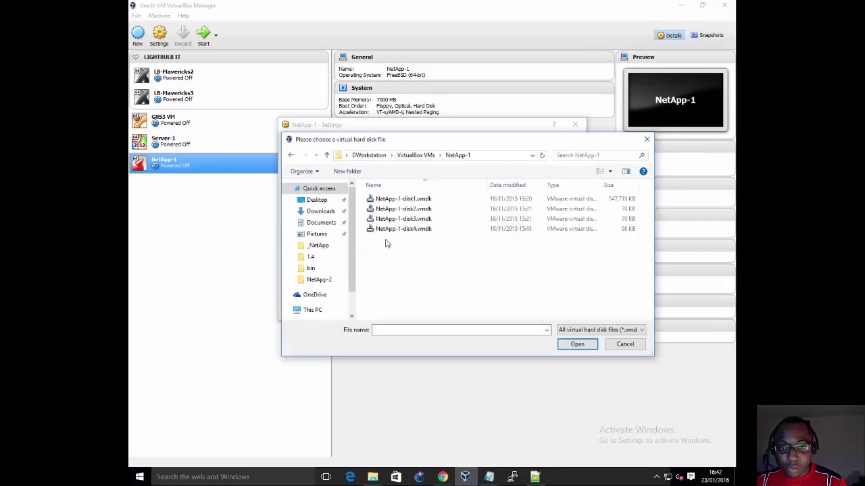
{"action": "left_click", "coordinate": [392, 200]}
{"action": "left_click", "coordinate": [562, 341]}
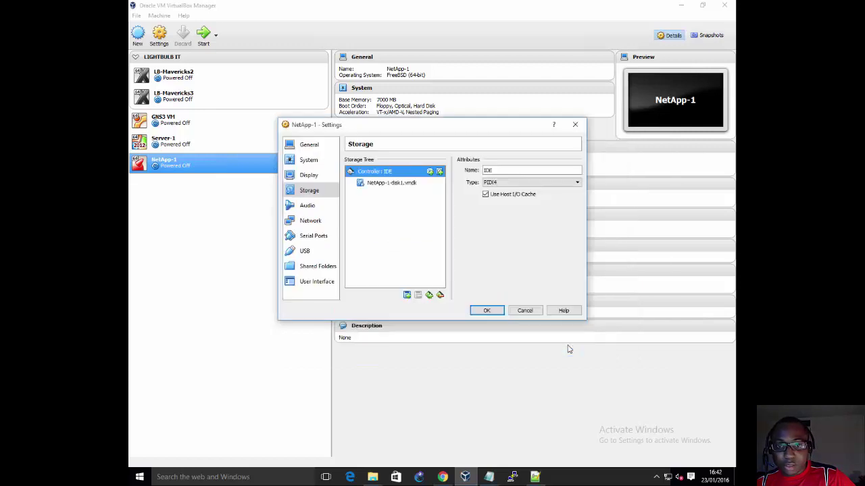
Step: Attach existing NetApp-1-disk2, disk3 and disk4.vmdk to Controller: IDE
{"action": "left_click", "coordinate": [440, 172]}
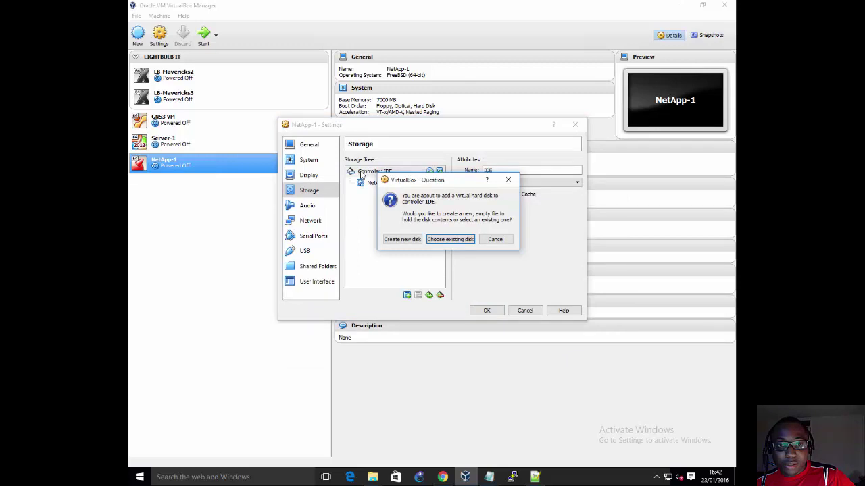
{"action": "left_click", "coordinate": [452, 241]}
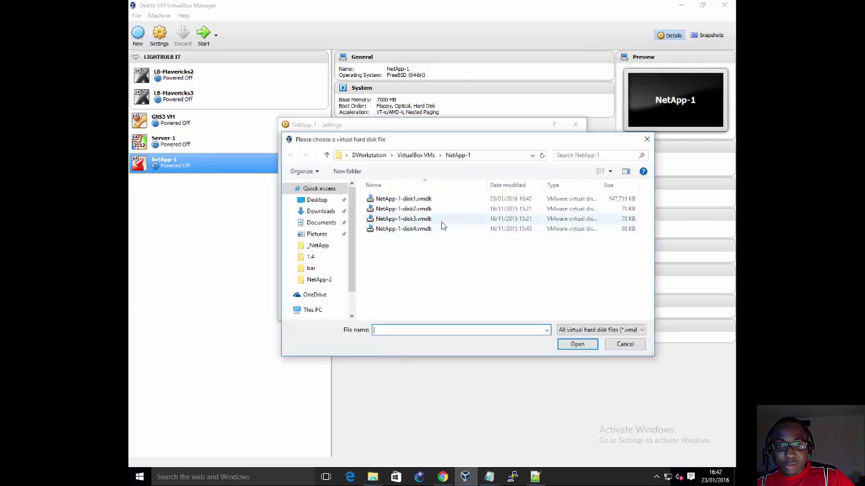
{"action": "double_click", "coordinate": [425, 210]}
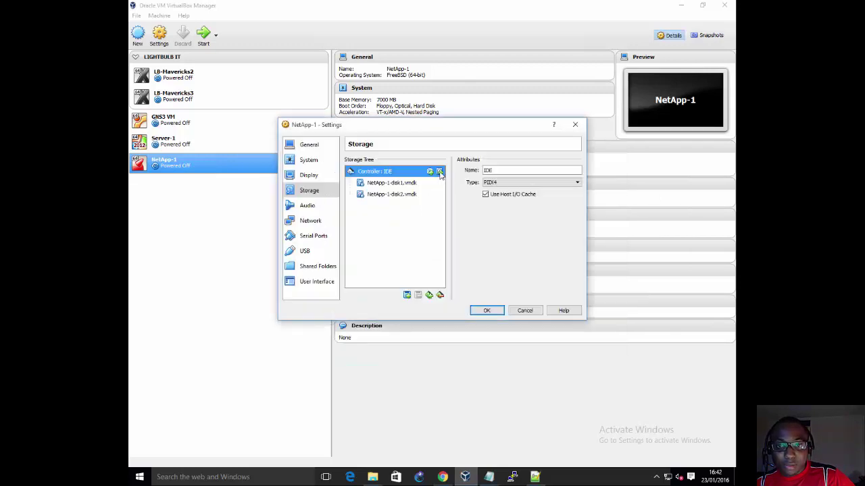
{"action": "left_click", "coordinate": [440, 172]}
{"action": "left_click", "coordinate": [451, 240]}
{"action": "left_click", "coordinate": [419, 219]}
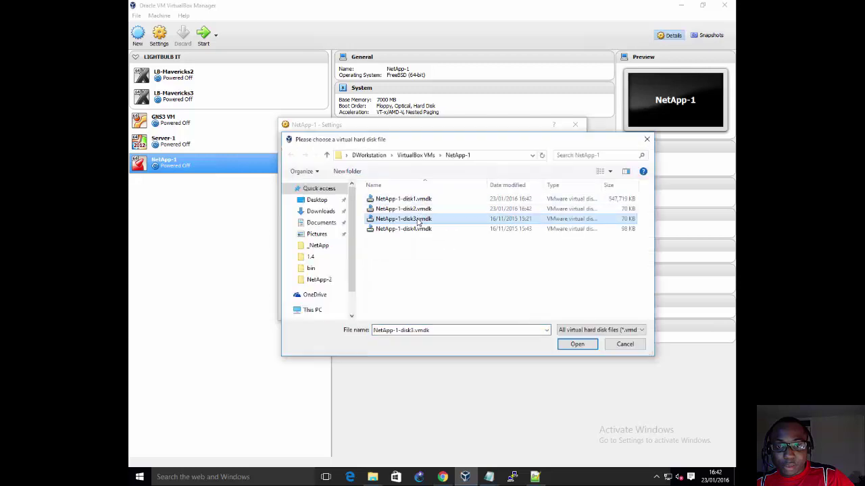
{"action": "double_click", "coordinate": [418, 219]}
{"action": "left_click", "coordinate": [440, 172]}
{"action": "left_click", "coordinate": [446, 238]}
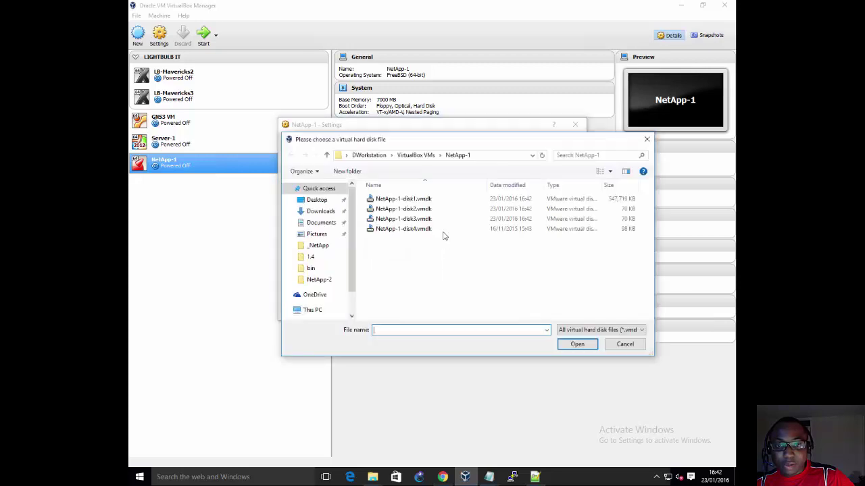
{"action": "double_click", "coordinate": [425, 229]}
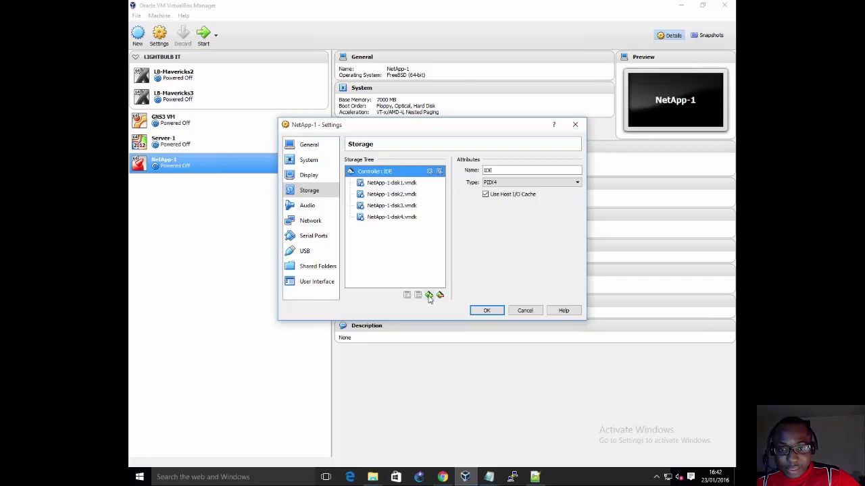
Step: Add a Floppy Controller with a floppy drive left empty
{"action": "left_click", "coordinate": [429, 296]}
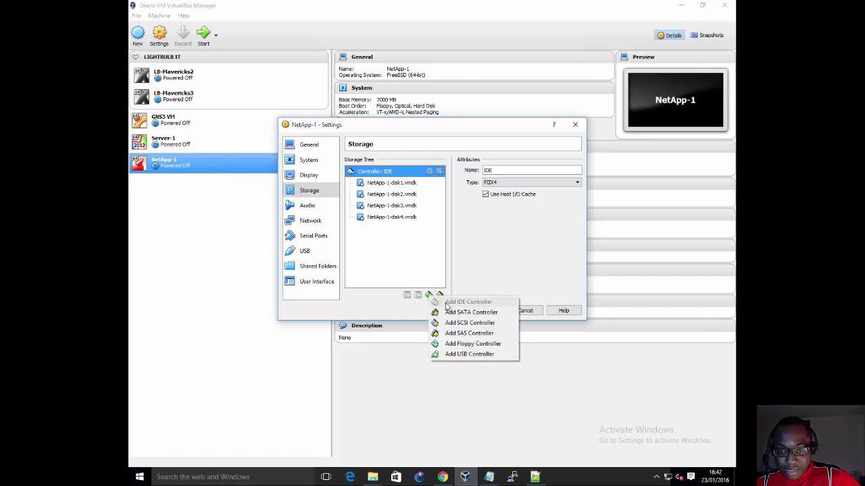
{"action": "left_click", "coordinate": [473, 344]}
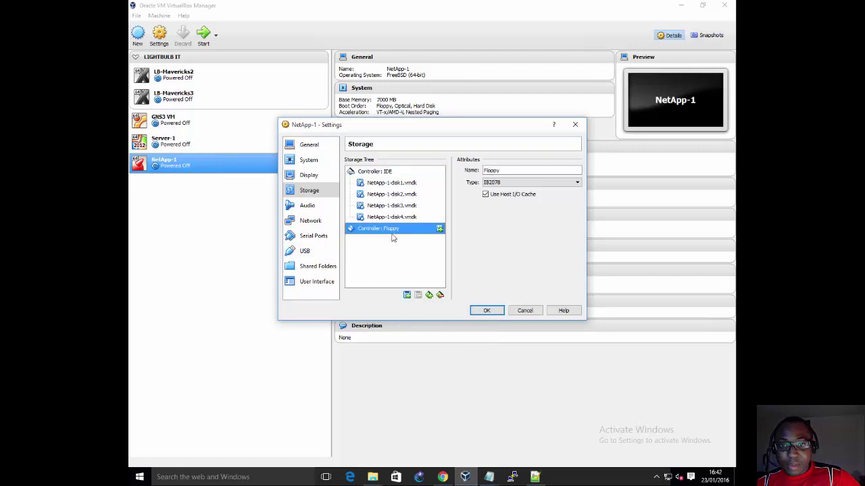
{"action": "left_click", "coordinate": [439, 230]}
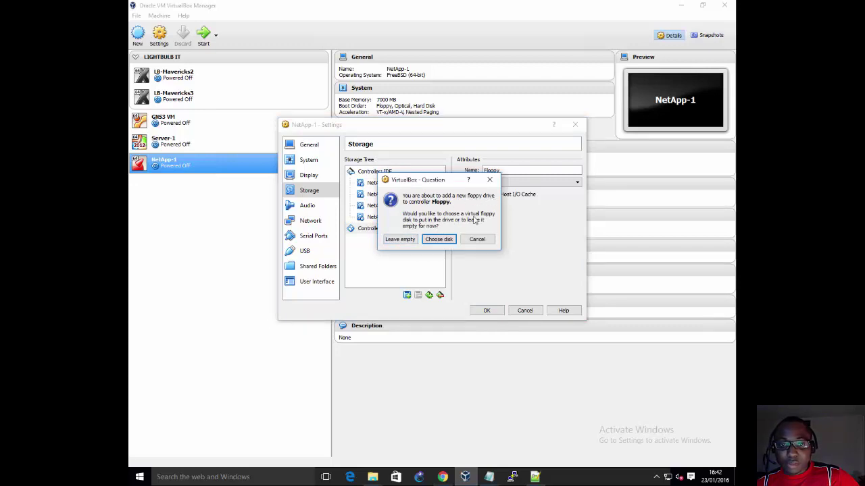
{"action": "left_click", "coordinate": [399, 239]}
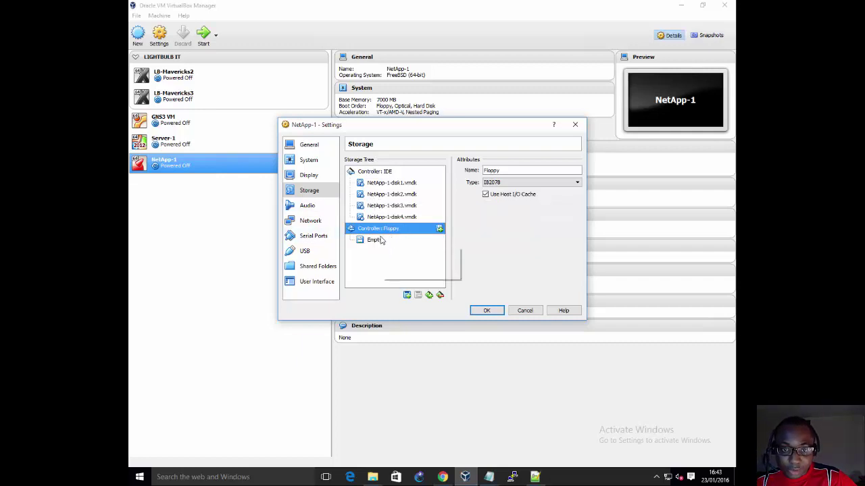
{"action": "left_click", "coordinate": [378, 239]}
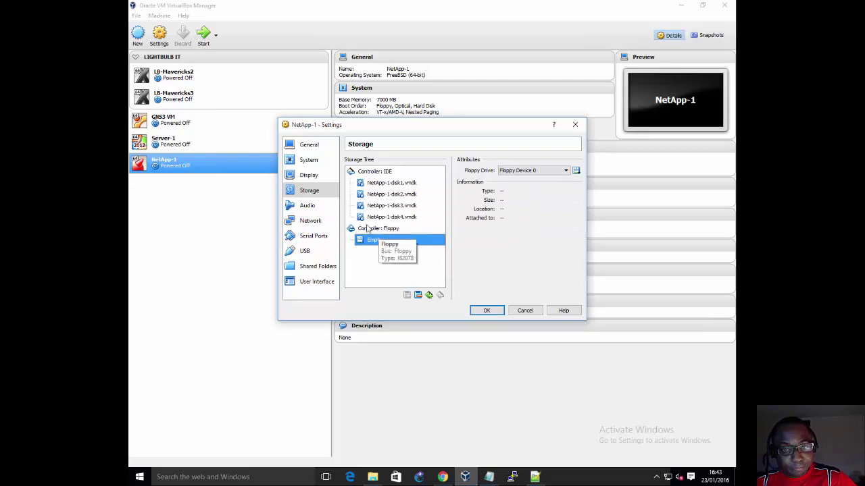
Step: Untick Enable Audio to disable audio for NetApp-1
{"action": "left_click", "coordinate": [308, 205]}
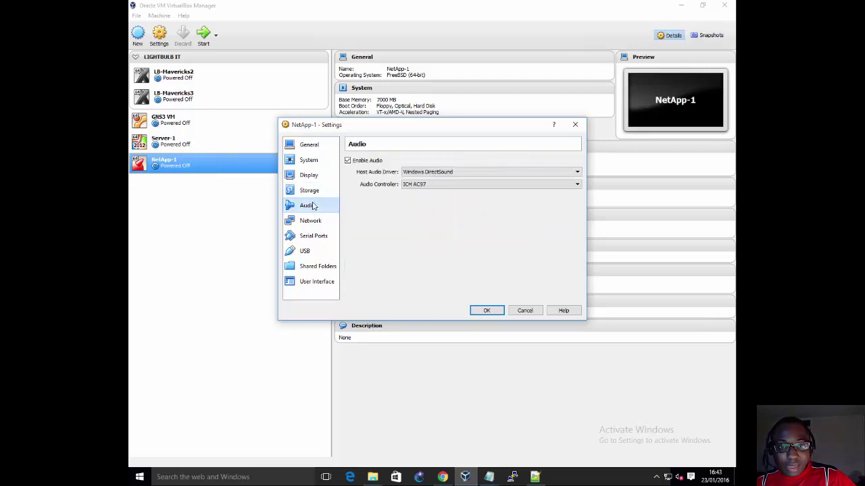
{"action": "left_click", "coordinate": [351, 162]}
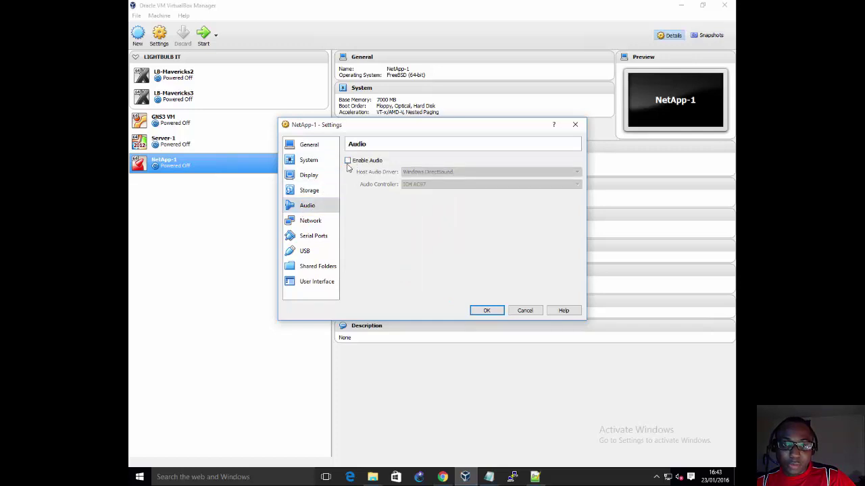
{"action": "left_click", "coordinate": [312, 222]}
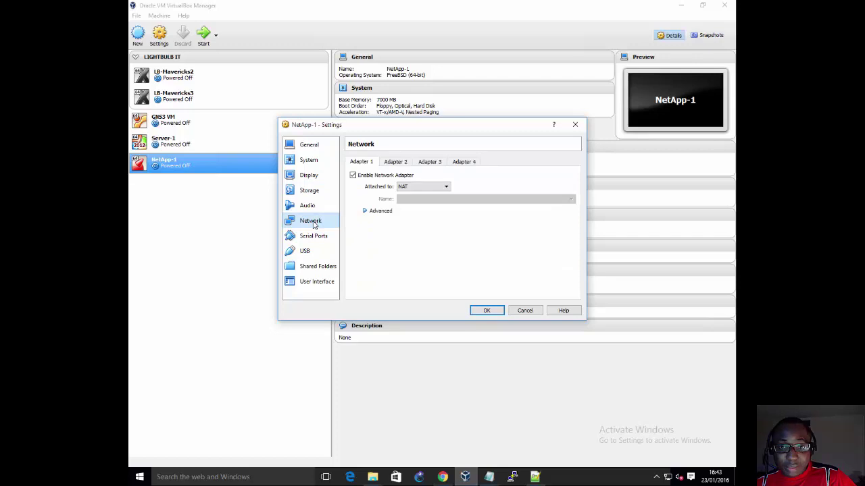
Step: Attach Adapter 1 as Host-only Adapter on VirtualBox Host-Only Ethernet Adapter
{"action": "left_click", "coordinate": [364, 210]}
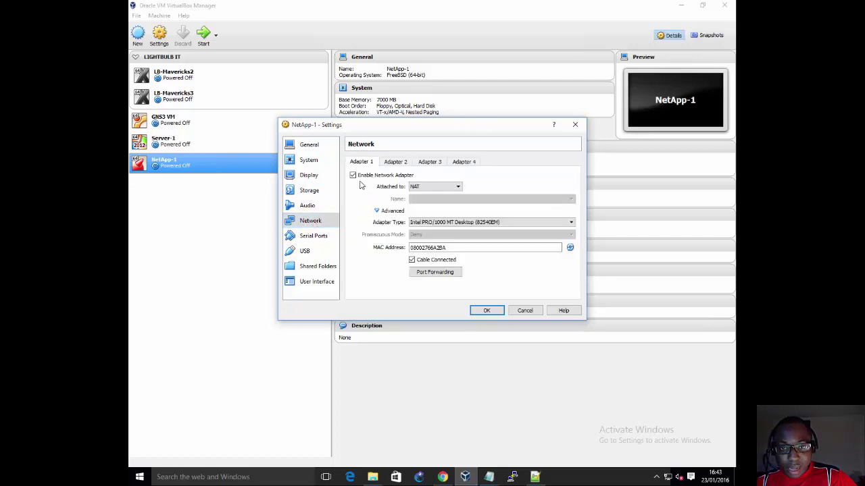
{"action": "left_click", "coordinate": [422, 187]}
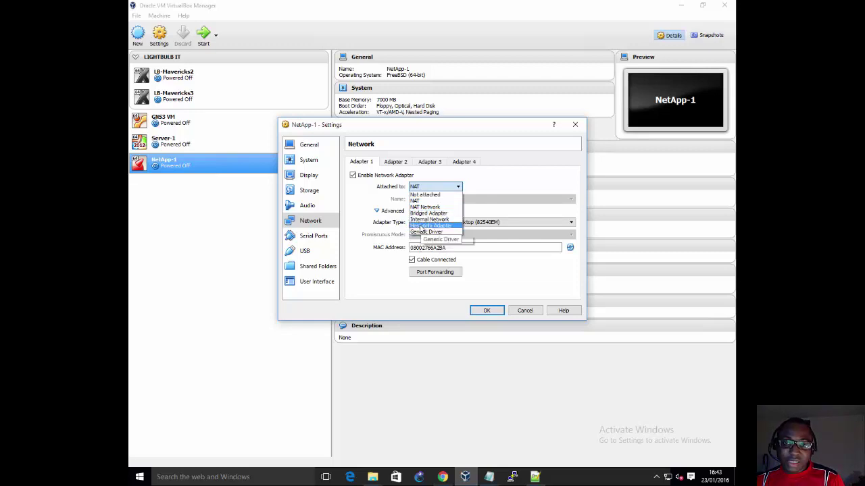
{"action": "left_click", "coordinate": [424, 226]}
{"action": "left_click", "coordinate": [431, 199]}
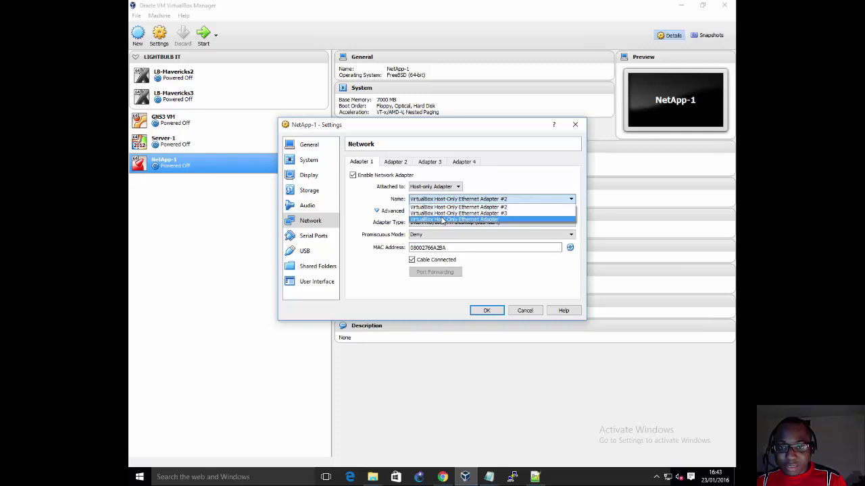
{"action": "left_click", "coordinate": [443, 219]}
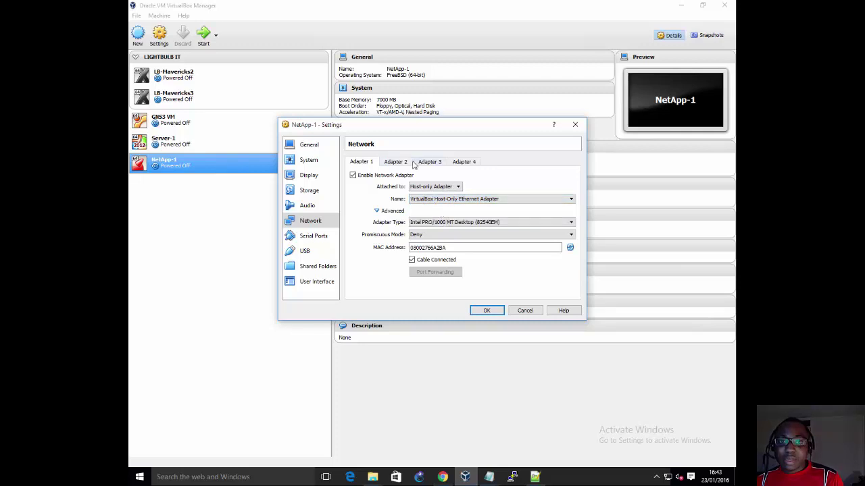
Step: Enable Network Adapter 3 after checking Adapters 2 through 4
{"action": "left_click", "coordinate": [405, 163]}
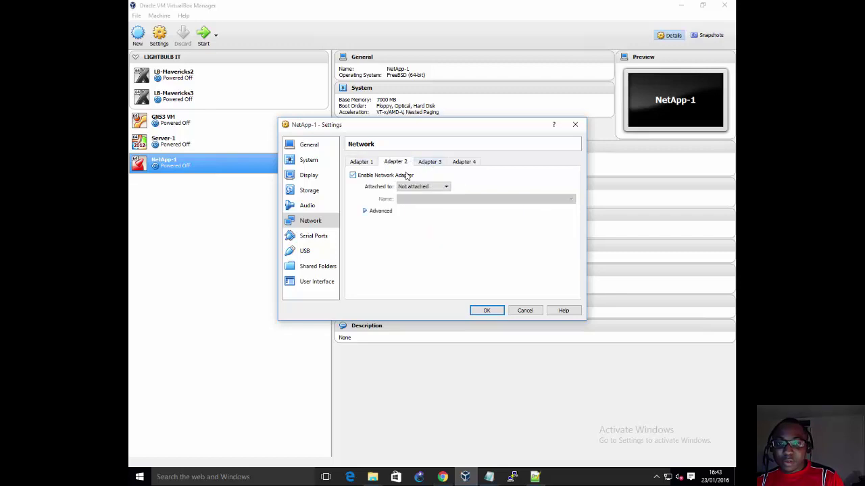
{"action": "left_click", "coordinate": [429, 163]}
{"action": "left_click", "coordinate": [464, 162]}
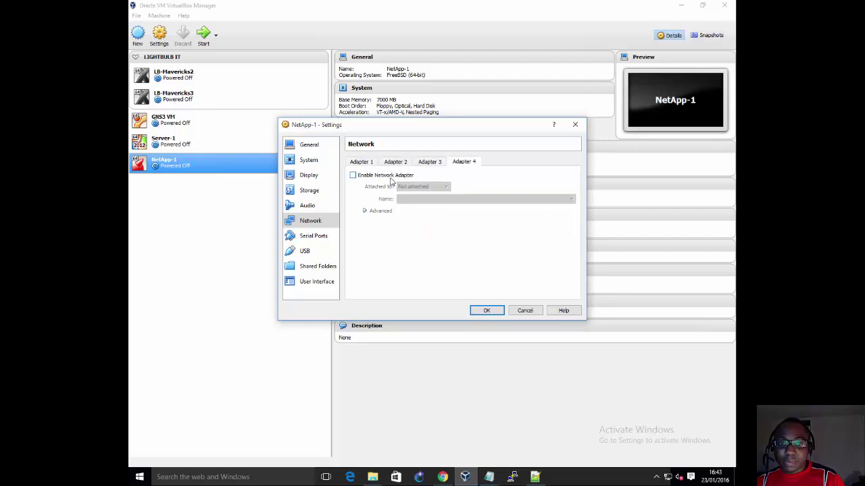
{"action": "left_click", "coordinate": [427, 163]}
{"action": "left_click", "coordinate": [404, 175]}
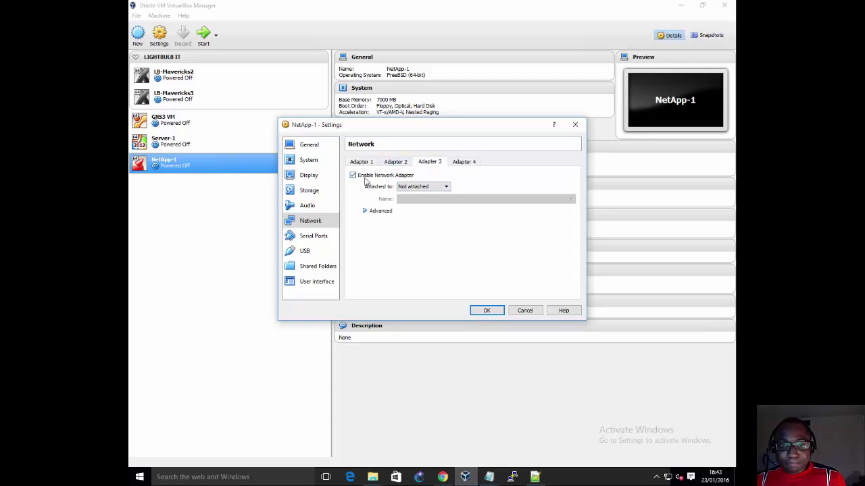
{"action": "left_click", "coordinate": [365, 163]}
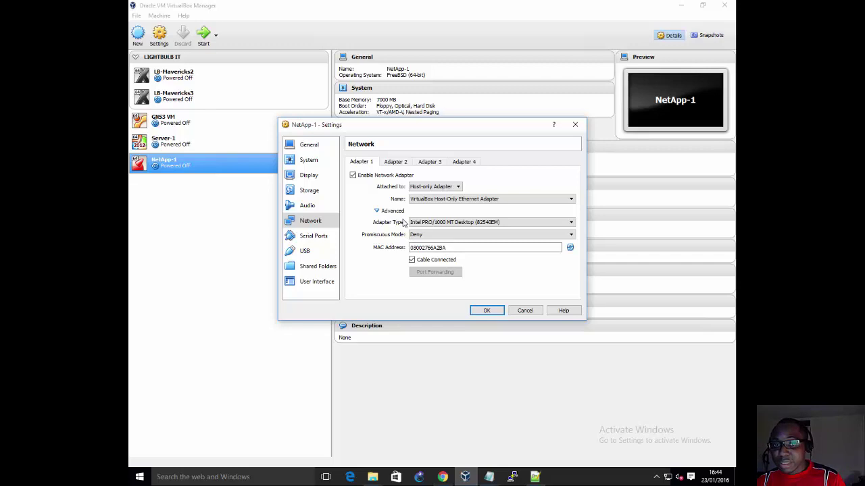
Step: Set Adapter 2's Adapter Type to Intel PRO/1000 MT Server (82545EM)
{"action": "left_click", "coordinate": [433, 223]}
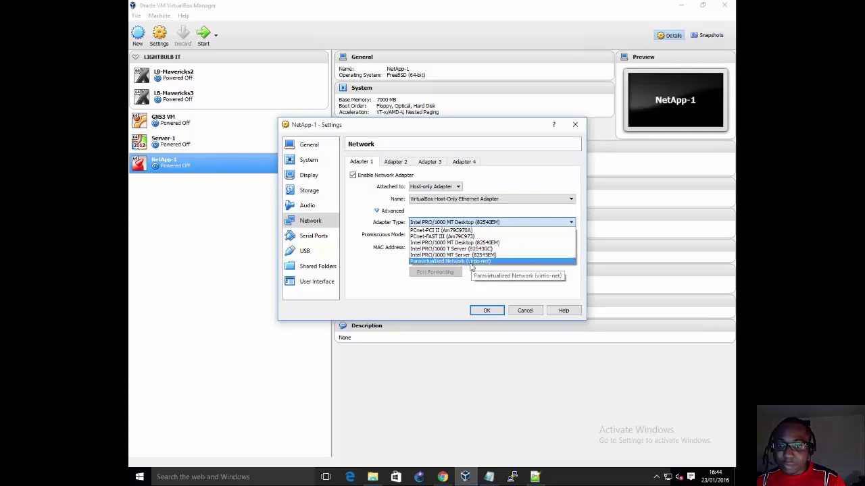
{"action": "key", "text": "Escape"}
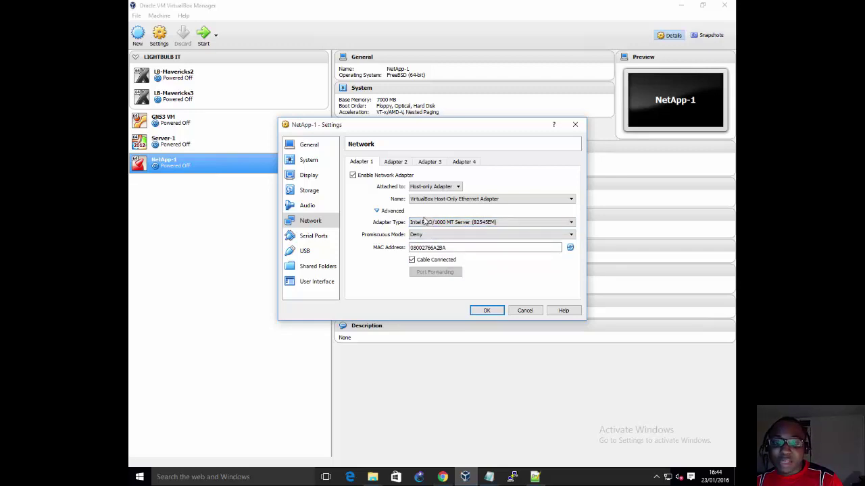
{"action": "left_click", "coordinate": [395, 164]}
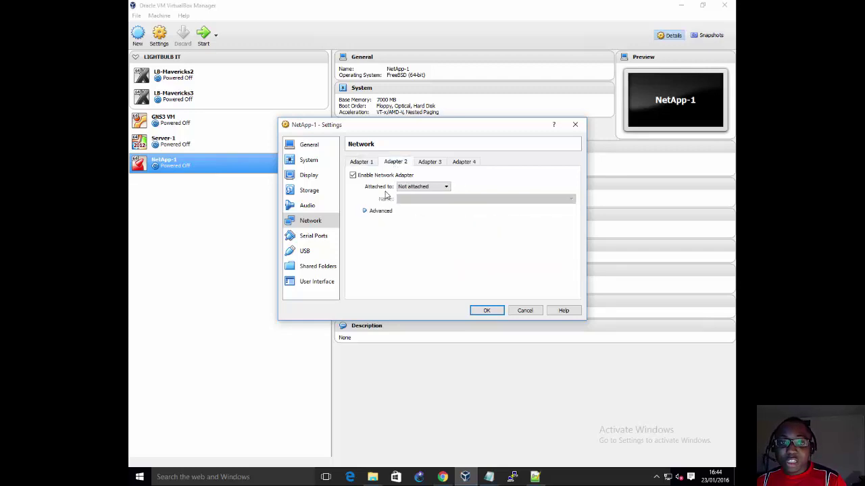
{"action": "left_click", "coordinate": [370, 211]}
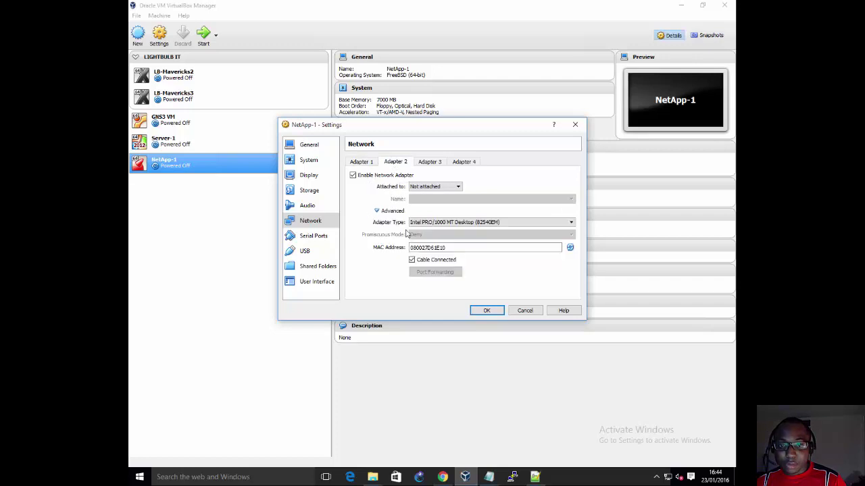
{"action": "left_click", "coordinate": [429, 224]}
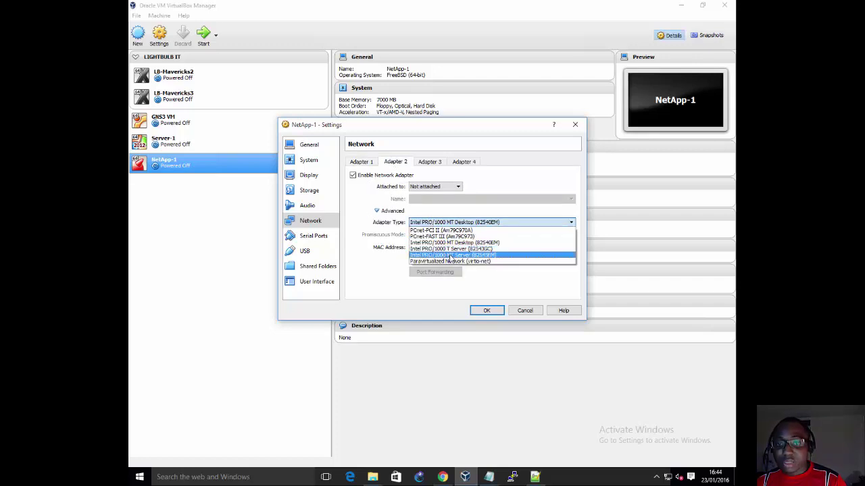
{"action": "left_click", "coordinate": [450, 258]}
Step: Set Adapters 3 and 4 to Intel PRO/1000 MT Server (82545EM) as well
{"action": "left_click", "coordinate": [428, 163]}
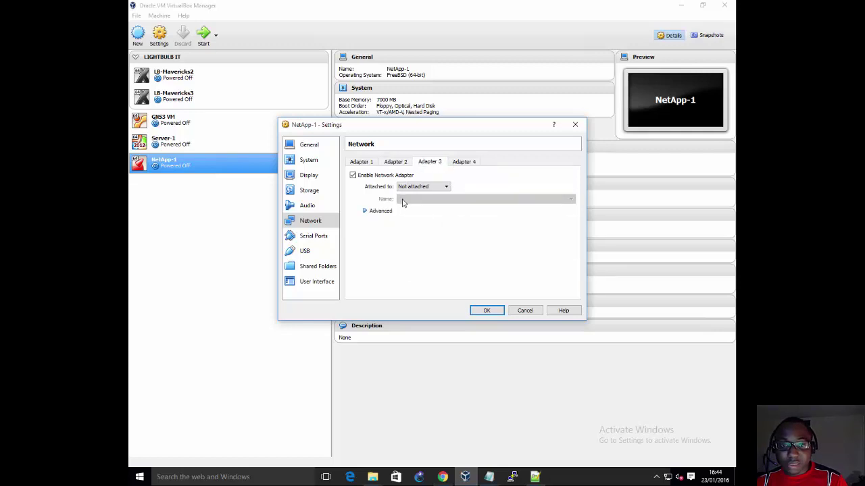
{"action": "left_click", "coordinate": [364, 211]}
{"action": "left_click", "coordinate": [448, 222]}
{"action": "left_click", "coordinate": [460, 257]}
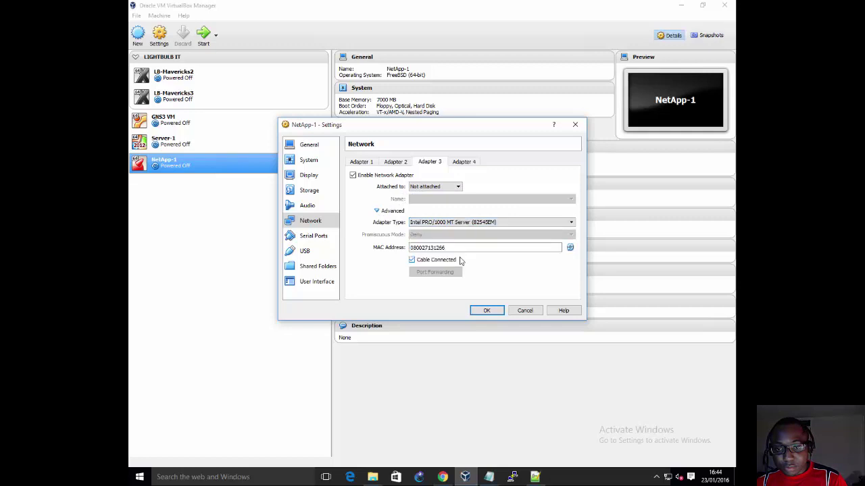
{"action": "left_click", "coordinate": [459, 163]}
{"action": "left_click", "coordinate": [368, 210]}
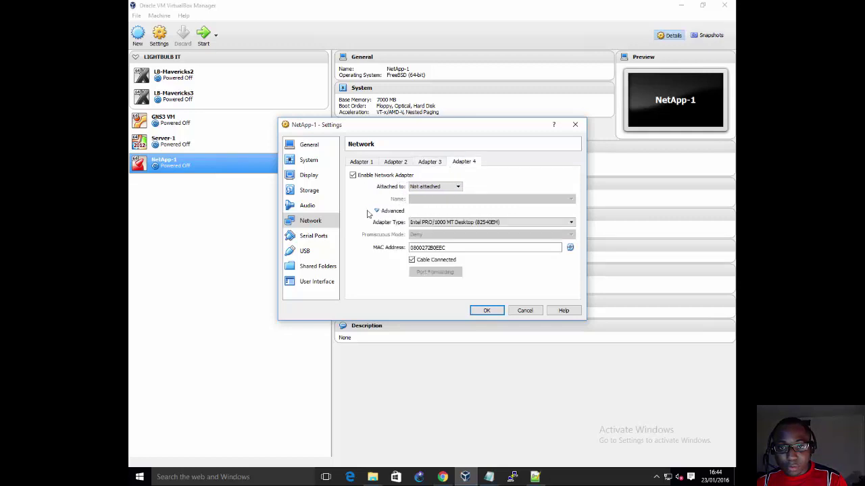
{"action": "left_click", "coordinate": [463, 223]}
{"action": "left_click", "coordinate": [478, 258]}
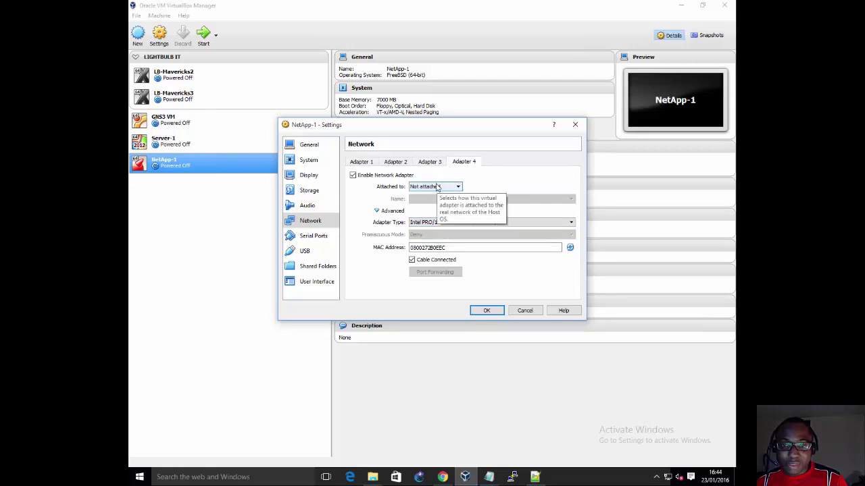
{"action": "left_click", "coordinate": [369, 163]}
Step: Set Adapter 1 to Bridged Adapter on Intel(R) Ethernet Server Adapter I340-T4 #2
{"action": "left_click", "coordinate": [450, 188]}
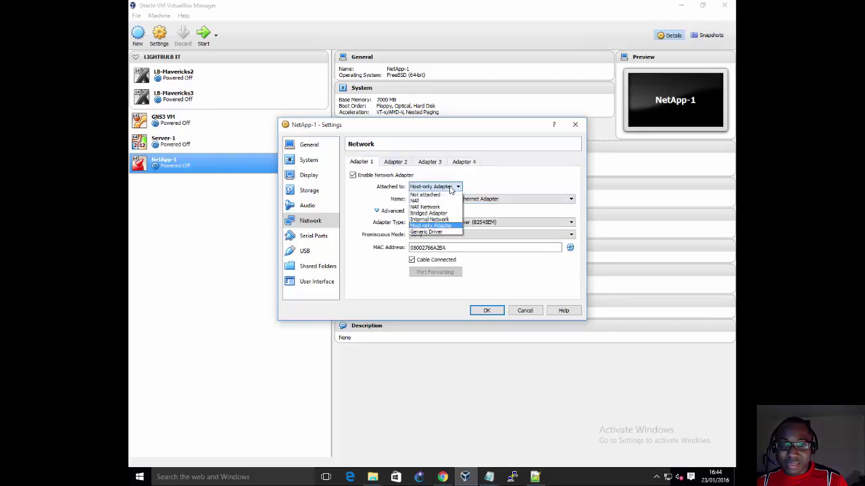
{"action": "left_click", "coordinate": [439, 214]}
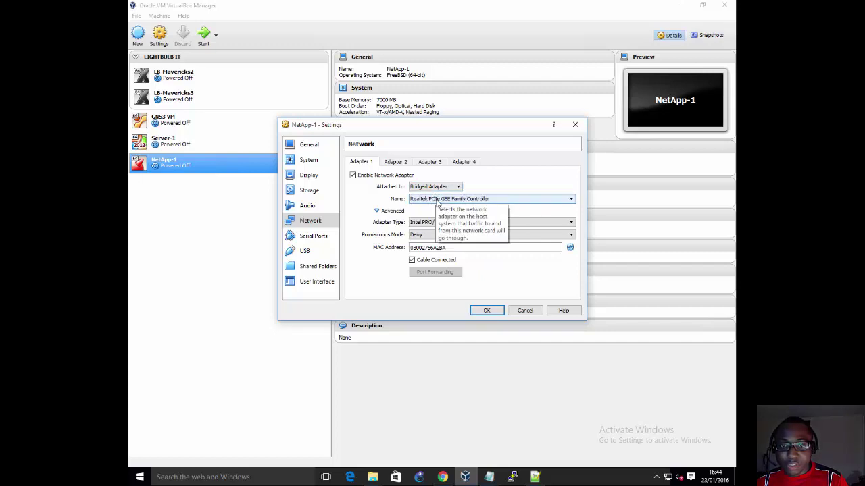
{"action": "left_click", "coordinate": [437, 200]}
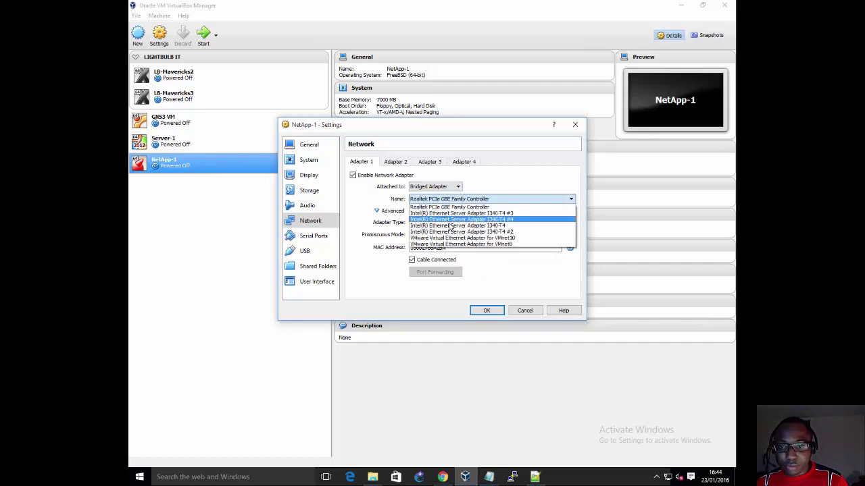
{"action": "left_click", "coordinate": [457, 234]}
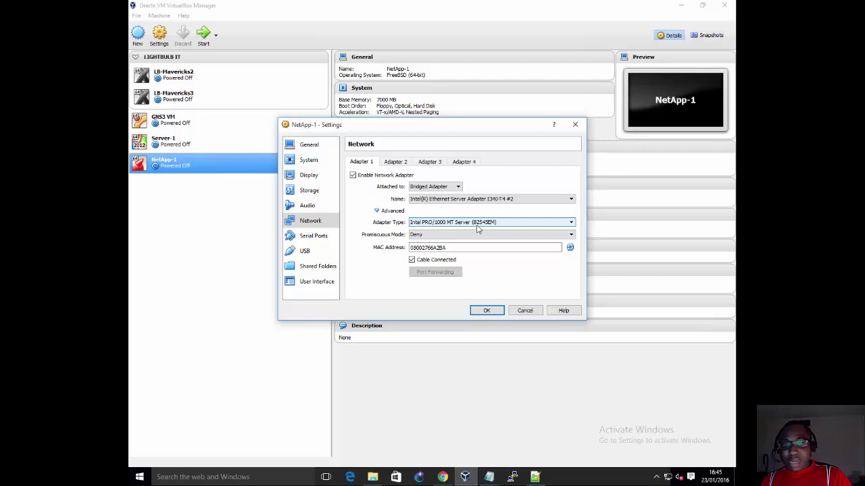
{"action": "left_click", "coordinate": [462, 161]}
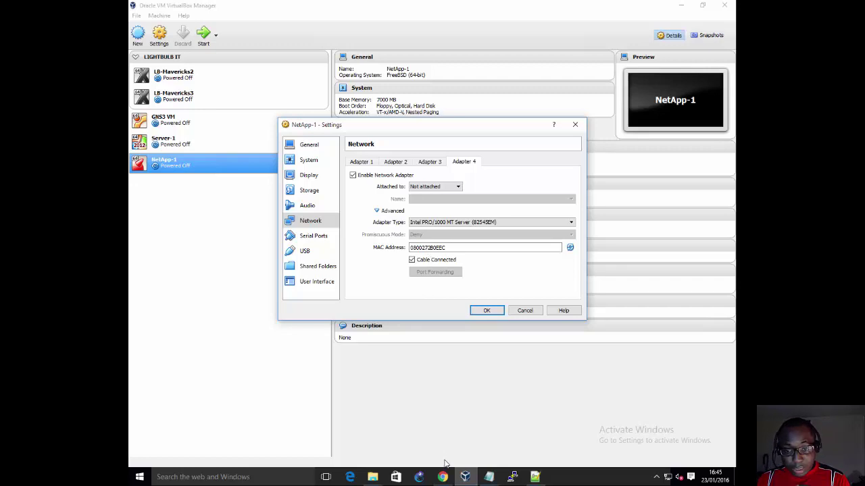
Step: In the NetApp-1 folder window, open NetApp-1.vbox with Edit with Notepad++
{"action": "left_click", "coordinate": [372, 477]}
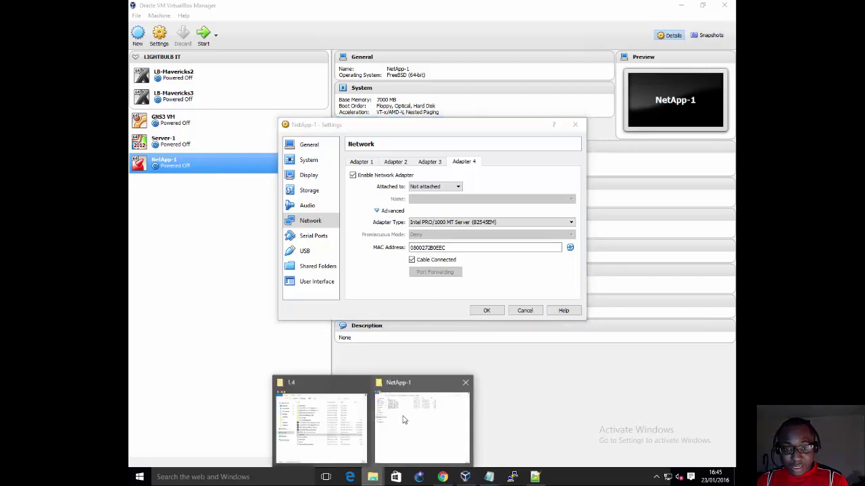
{"action": "left_click", "coordinate": [403, 420]}
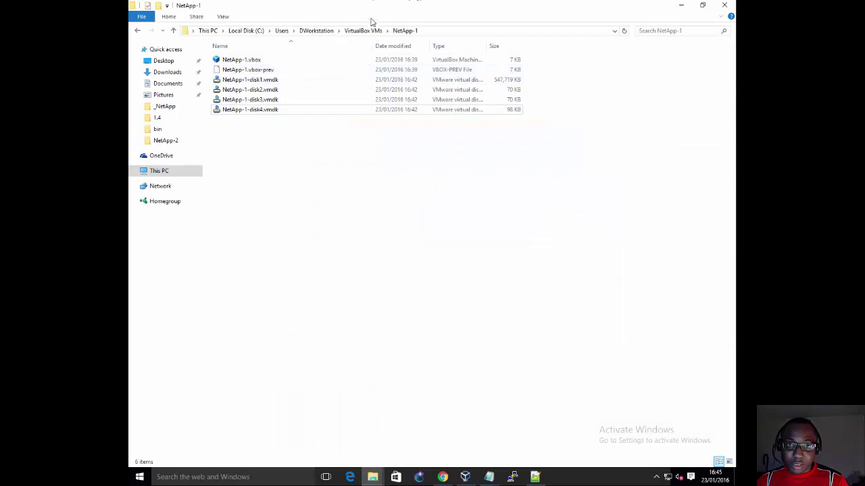
{"action": "left_click", "coordinate": [243, 62]}
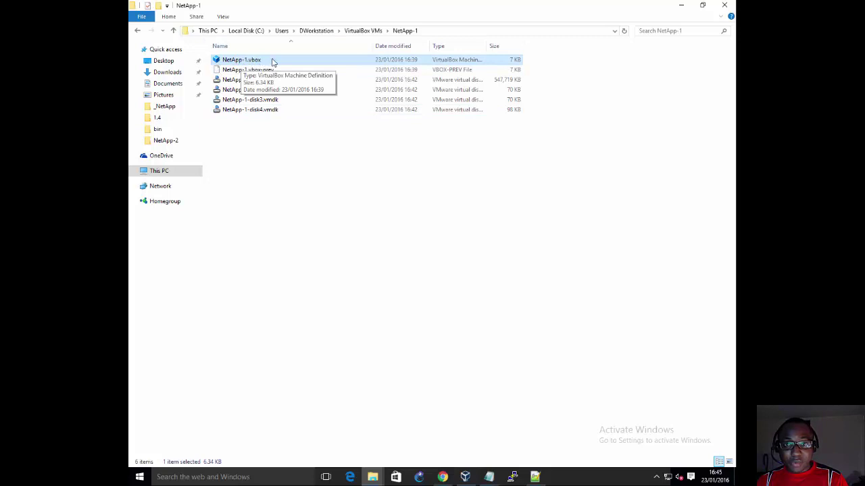
{"action": "left_click_drag", "start_coordinate": [485, 46], "coordinate": [525, 42]}
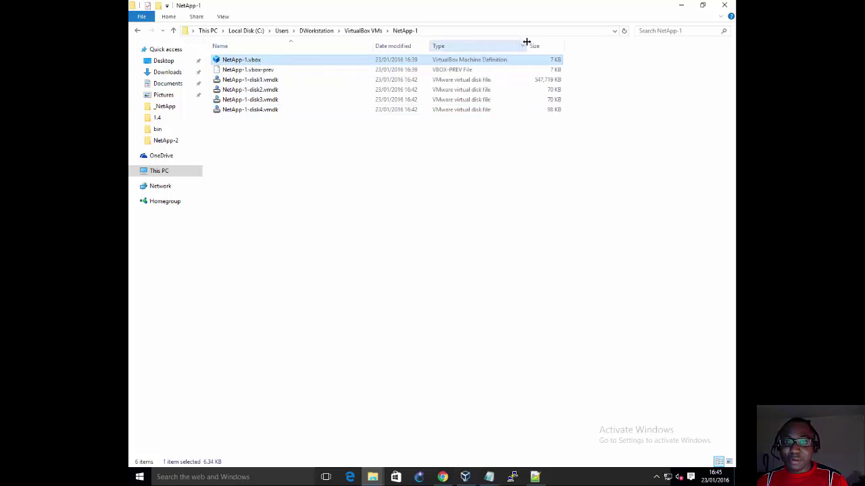
{"action": "right_click", "coordinate": [348, 64]}
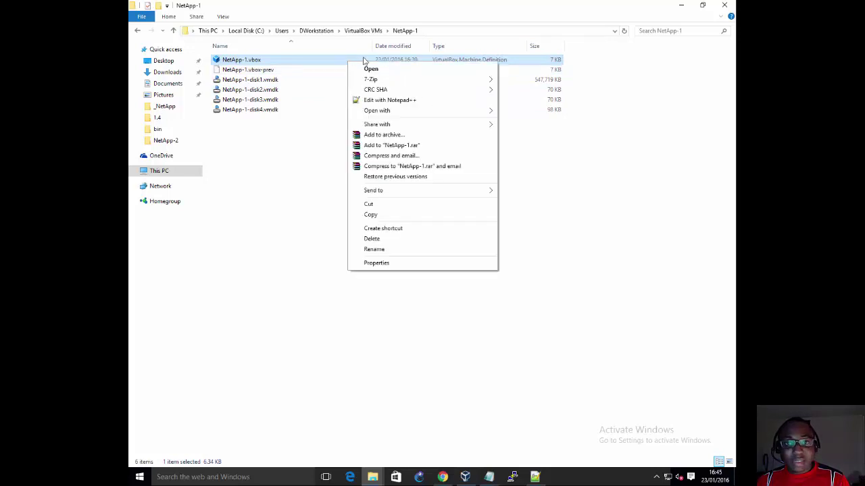
{"action": "left_click", "coordinate": [432, 101]}
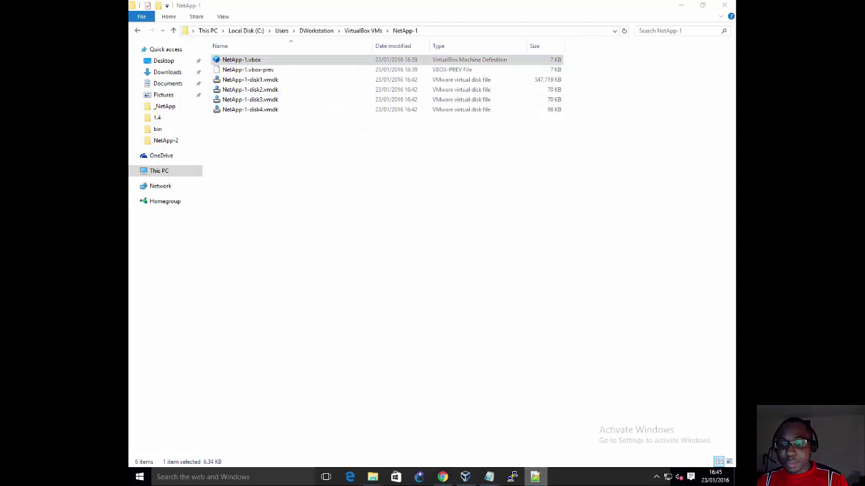
{"action": "left_click", "coordinate": [326, 163]}
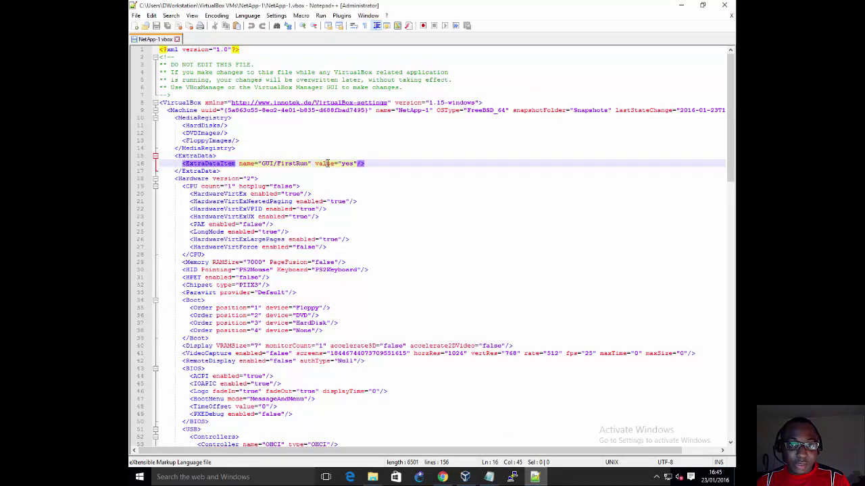
{"action": "scroll", "coordinate": [238, 94], "scroll_direction": "down", "scroll_amount": 1}
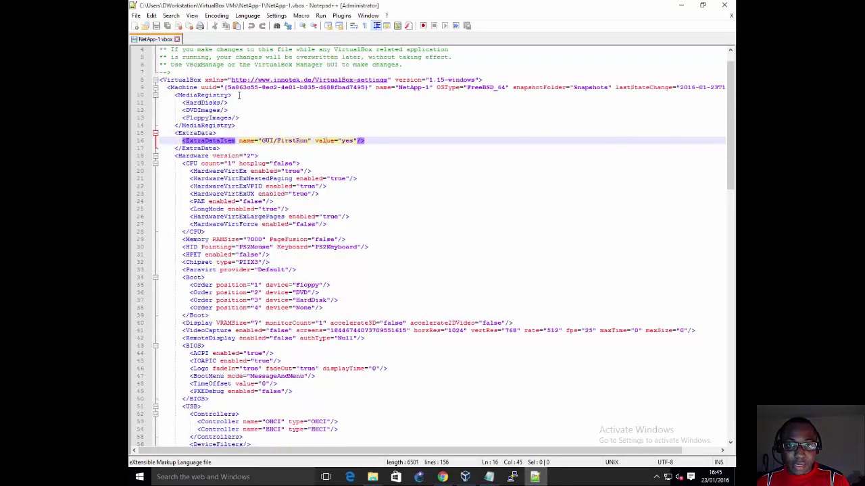
{"action": "scroll", "coordinate": [239, 95], "scroll_direction": "down", "scroll_amount": 7}
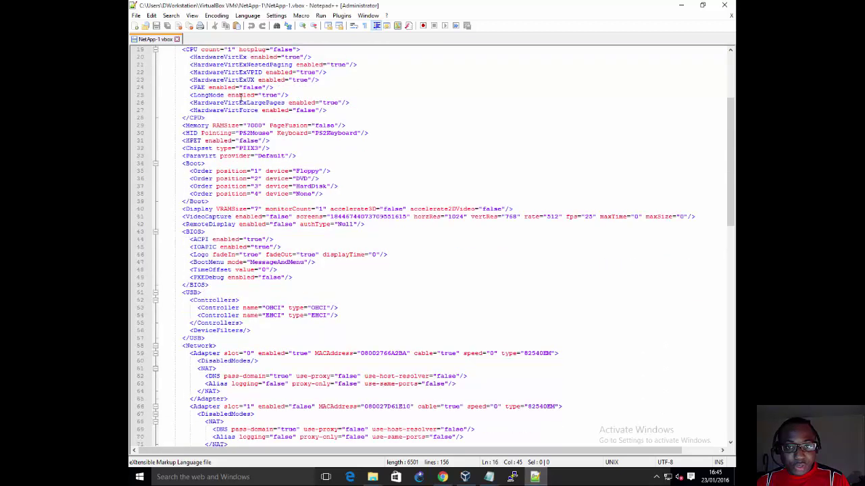
{"action": "scroll", "coordinate": [241, 97], "scroll_direction": "down", "scroll_amount": 6}
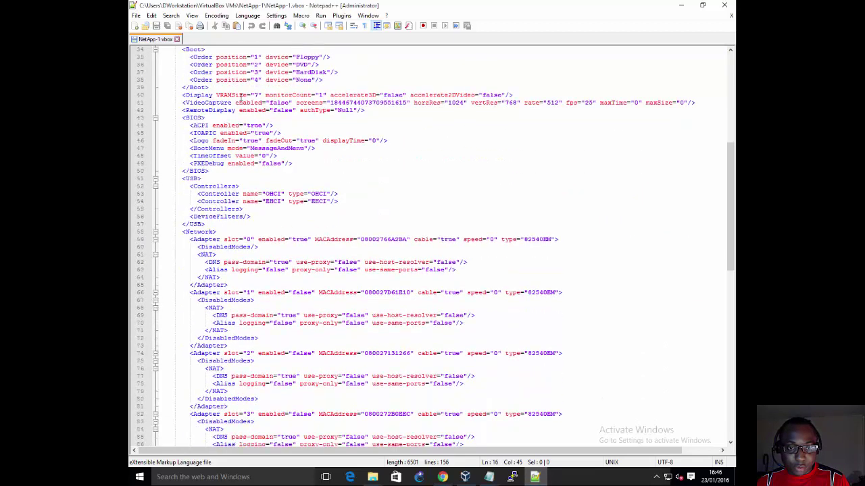
{"action": "scroll", "coordinate": [240, 97], "scroll_direction": "down", "scroll_amount": 2}
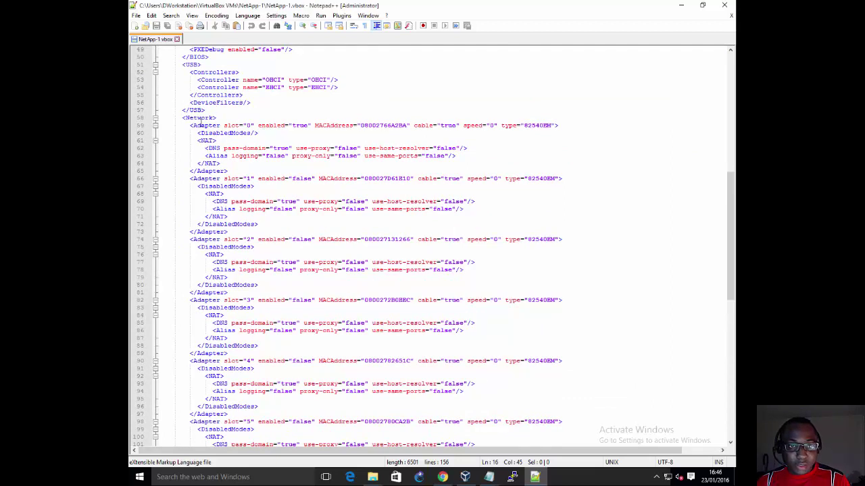
{"action": "left_click_drag", "start_coordinate": [183, 118], "coordinate": [255, 125]}
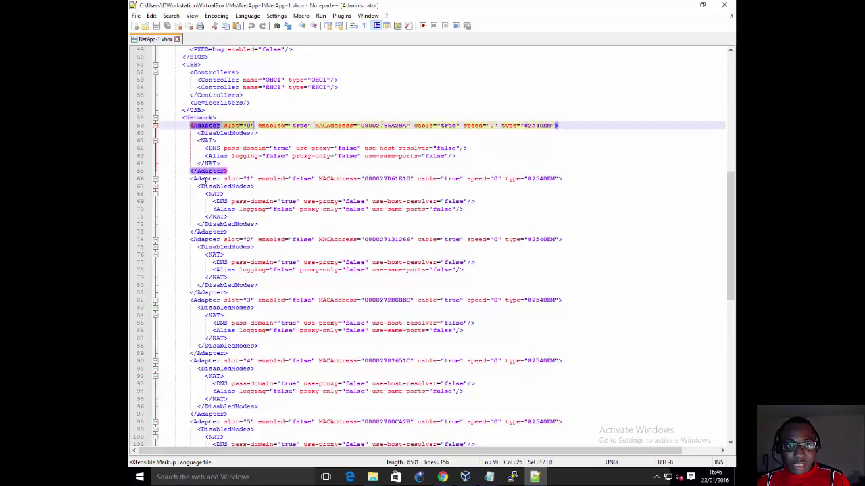
{"action": "left_click_drag", "start_coordinate": [194, 179], "coordinate": [256, 179]}
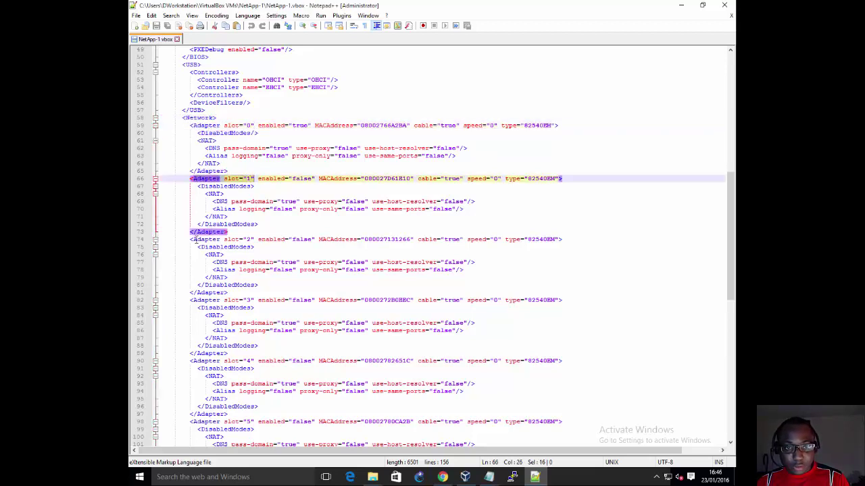
{"action": "left_click_drag", "start_coordinate": [194, 239], "coordinate": [262, 239]}
{"action": "left_click", "coordinate": [228, 300]}
{"action": "scroll", "coordinate": [231, 300], "scroll_direction": "down", "scroll_amount": 1}
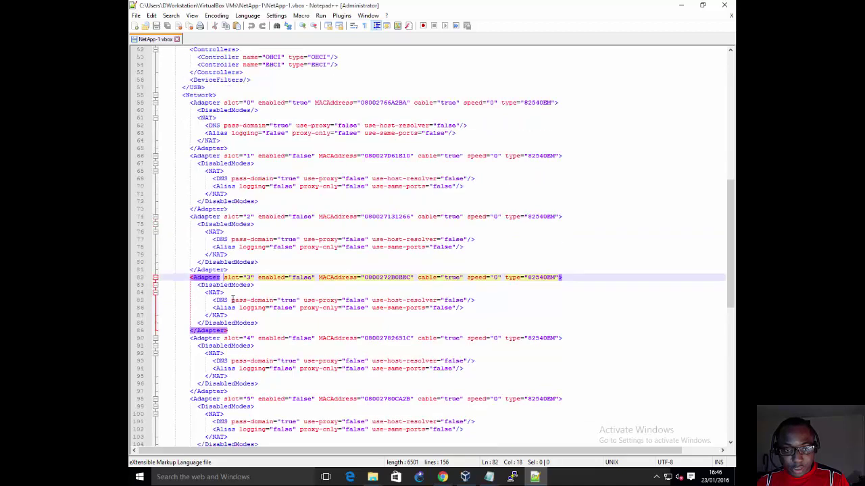
{"action": "scroll", "coordinate": [235, 307], "scroll_direction": "down", "scroll_amount": 3}
{"action": "scroll", "coordinate": [248, 323], "scroll_direction": "down", "scroll_amount": 2}
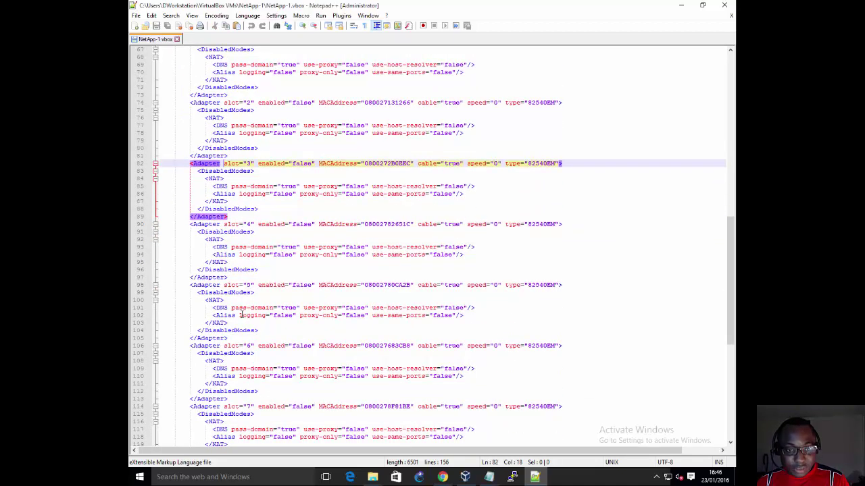
{"action": "scroll", "coordinate": [236, 338], "scroll_direction": "down", "scroll_amount": 2}
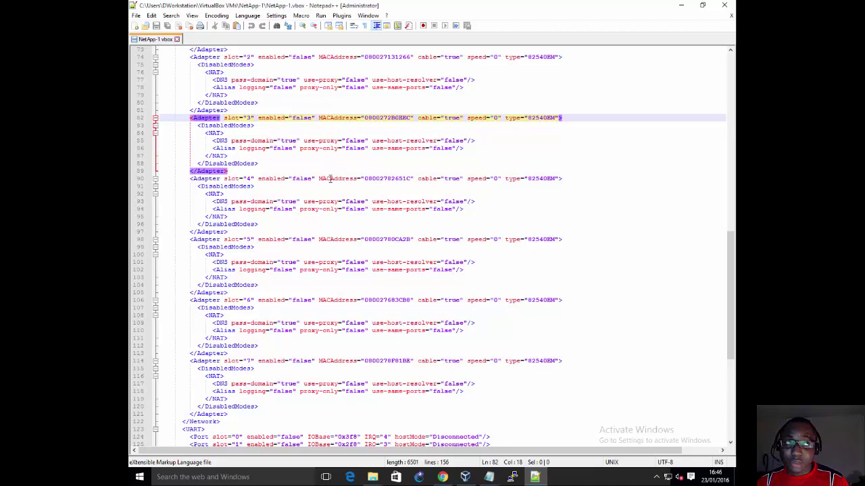
{"action": "scroll", "coordinate": [331, 181], "scroll_direction": "up", "scroll_amount": 5}
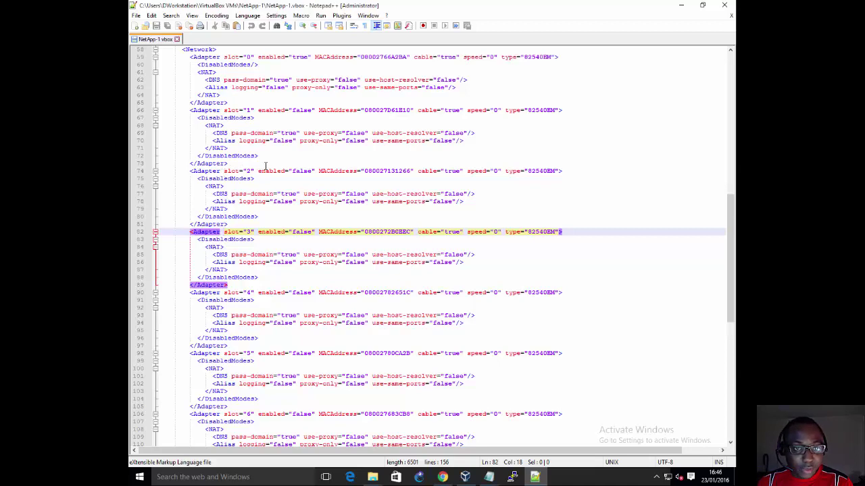
{"action": "scroll", "coordinate": [267, 166], "scroll_direction": "up", "scroll_amount": 1}
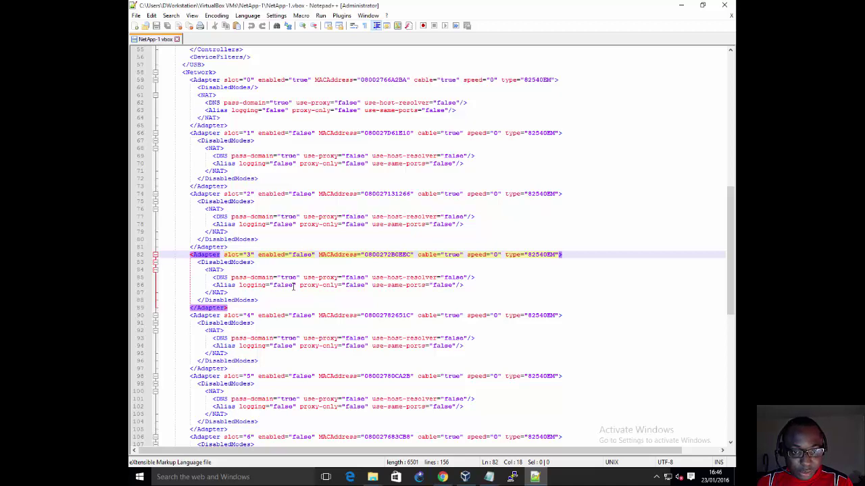
{"action": "scroll", "coordinate": [293, 286], "scroll_direction": "down", "scroll_amount": 4}
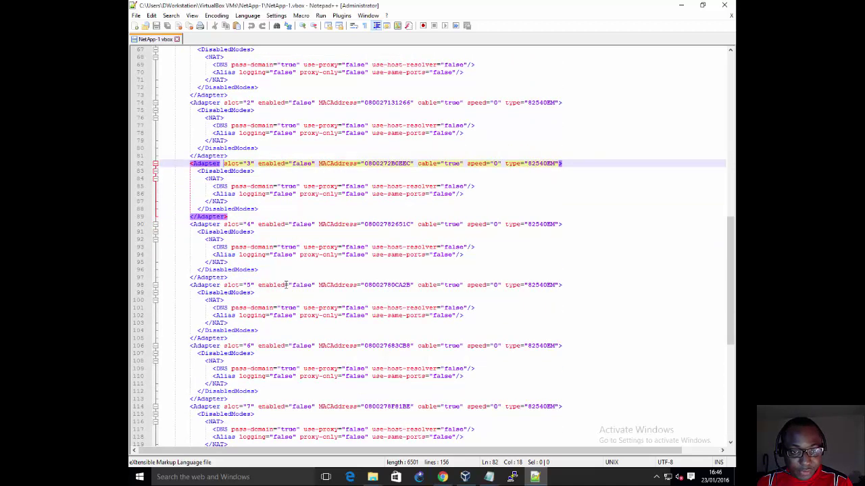
{"action": "left_click", "coordinate": [292, 285]}
{"action": "left_click", "coordinate": [293, 345]}
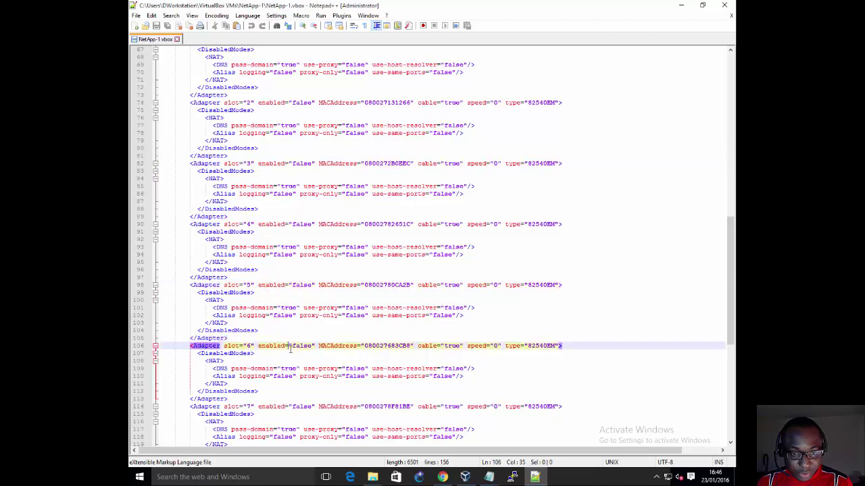
{"action": "left_click", "coordinate": [287, 406]}
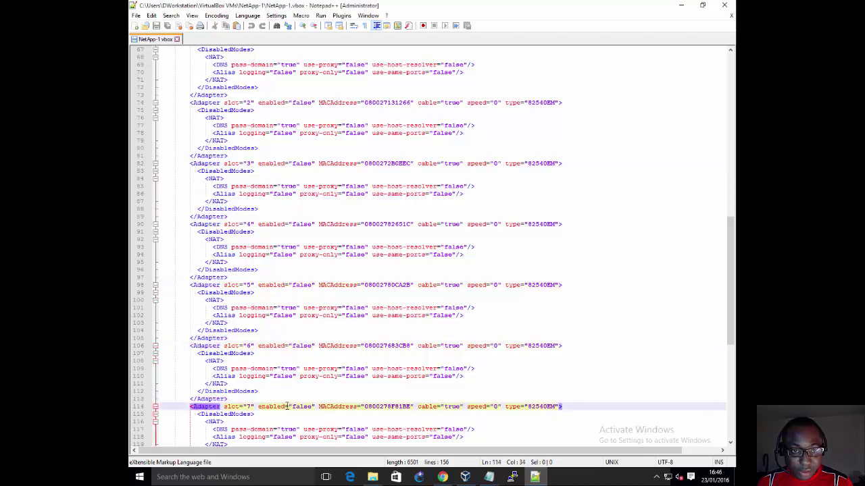
{"action": "left_click", "coordinate": [286, 224]}
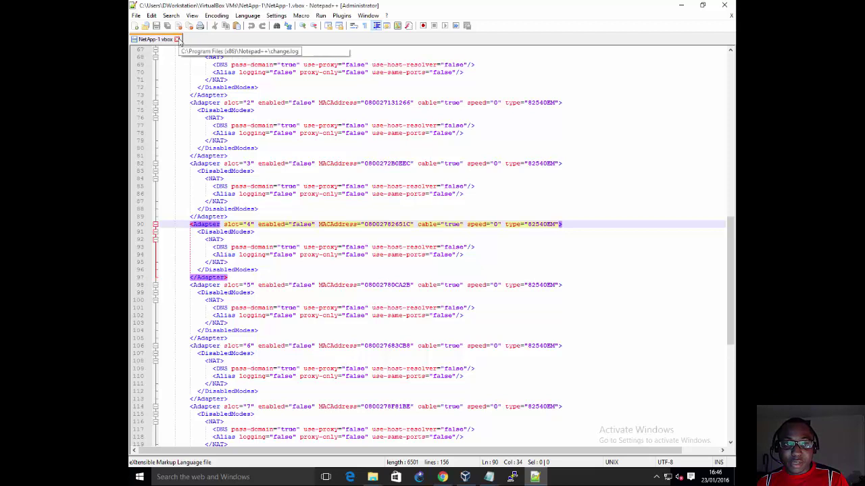
Step: Close NetApp-1.vbox in Notepad++ and launch an administrator Command Prompt
{"action": "left_click", "coordinate": [177, 39]}
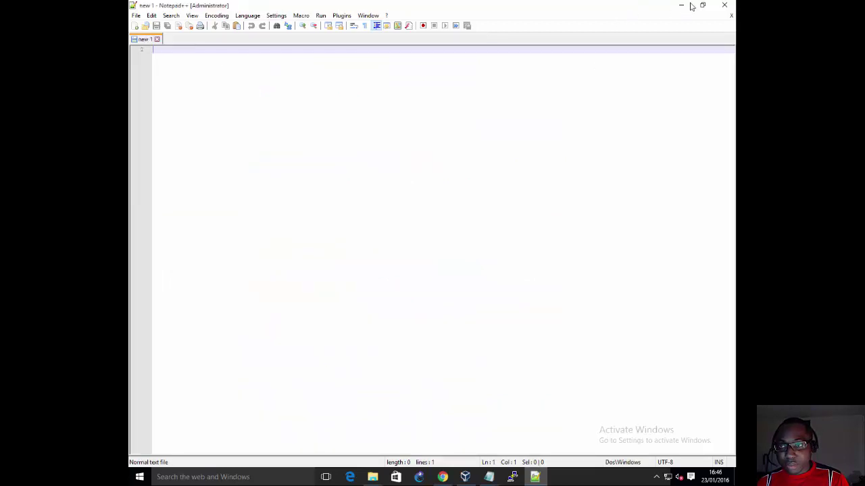
{"action": "left_click", "coordinate": [681, 4]}
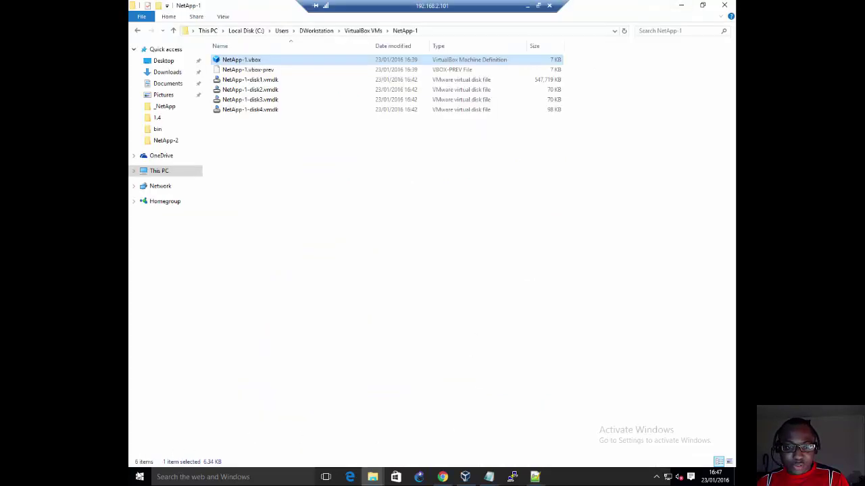
{"action": "right_click", "coordinate": [140, 477]}
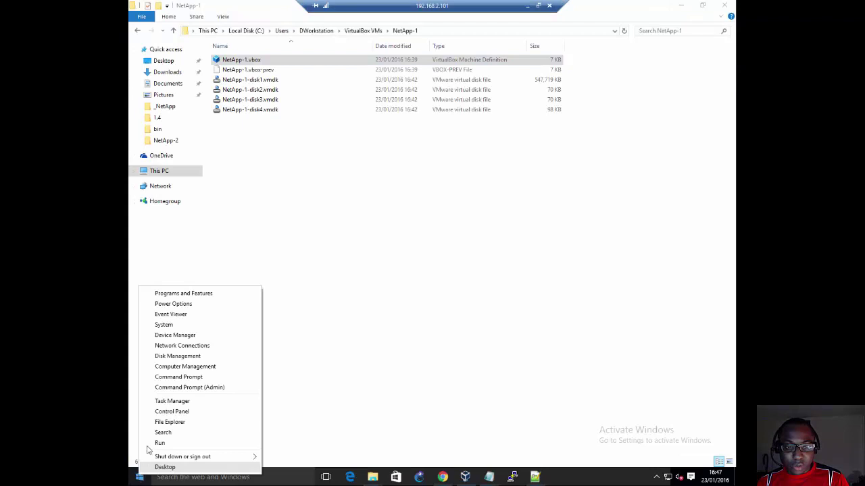
{"action": "left_click", "coordinate": [170, 389]}
{"action": "left_click", "coordinate": [474, 253]}
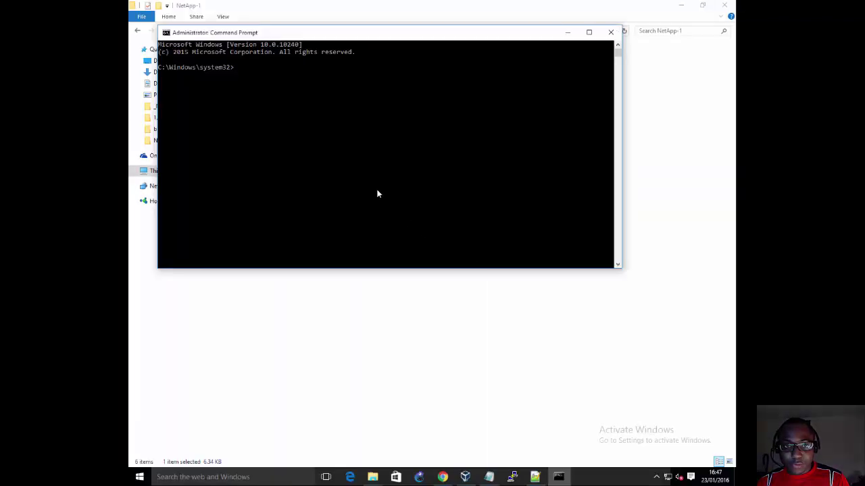
{"action": "left_click", "coordinate": [377, 189]}
Step: Change directory to C:\Program Files\Oracle\VirtualBox
{"action": "type", "text": "cd"}
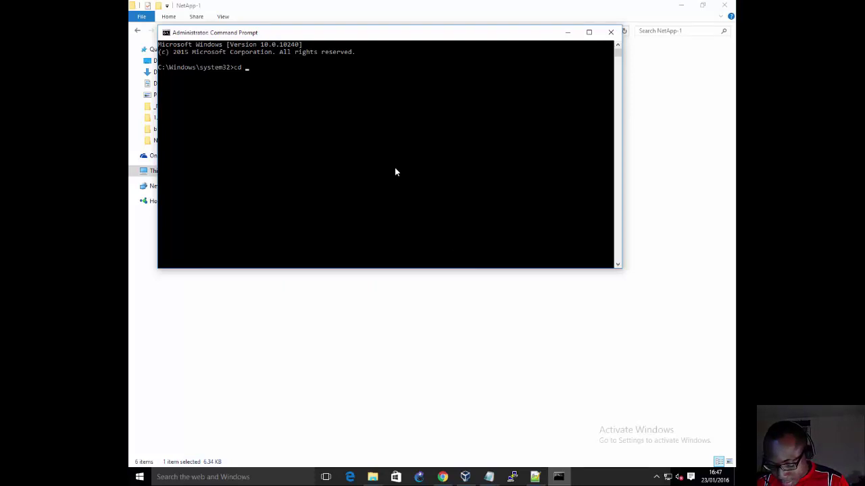
{"action": "type", "text": " c:"}
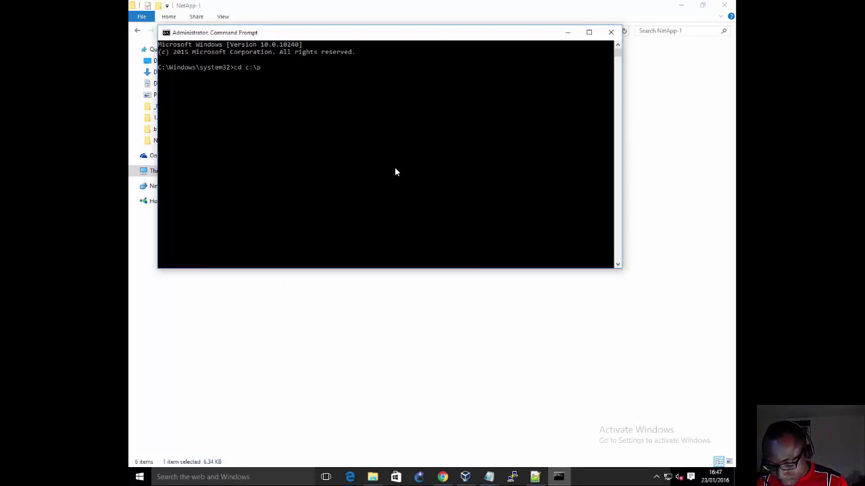
{"action": "type", "text": "\\p"}
{"action": "key", "text": "Tab"}
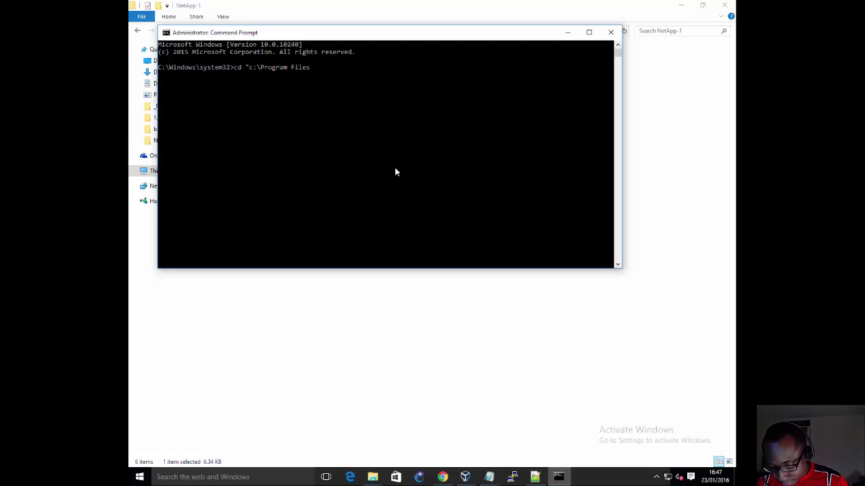
{"action": "type", "text": "\\Pro"}
{"action": "key", "text": "Tab"}
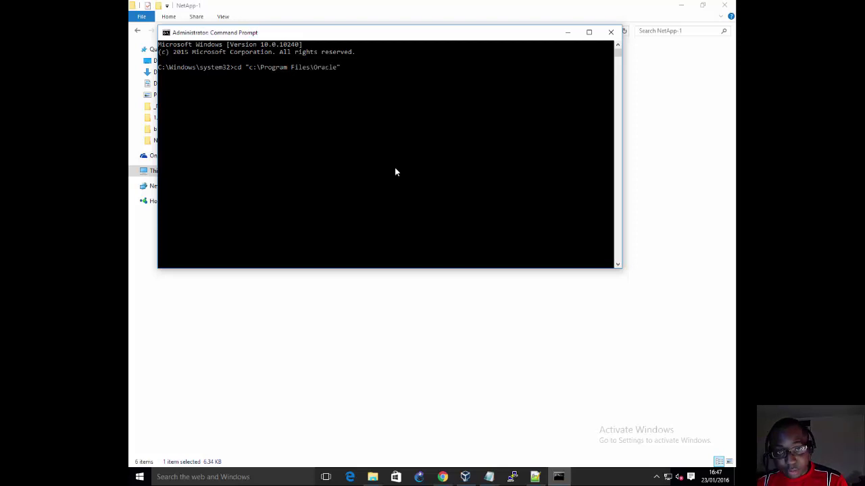
{"action": "type", "text": "\\vir"}
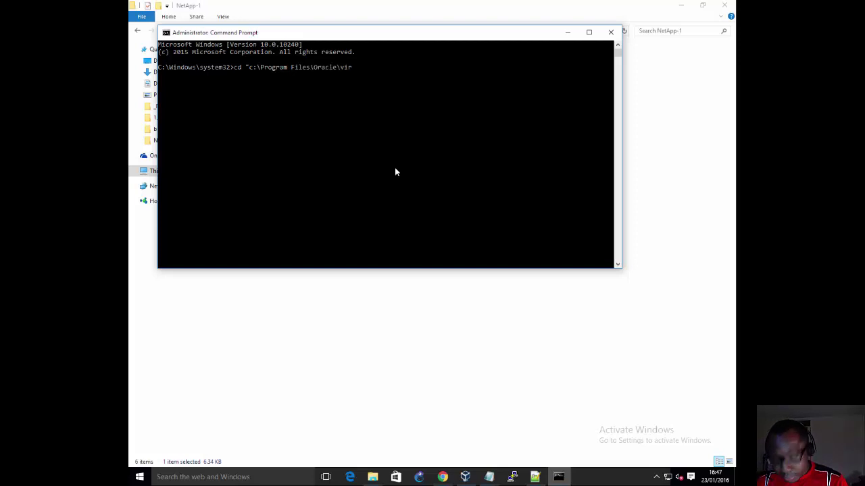
{"action": "key", "text": "Tab"}
{"action": "key", "text": "Return"}
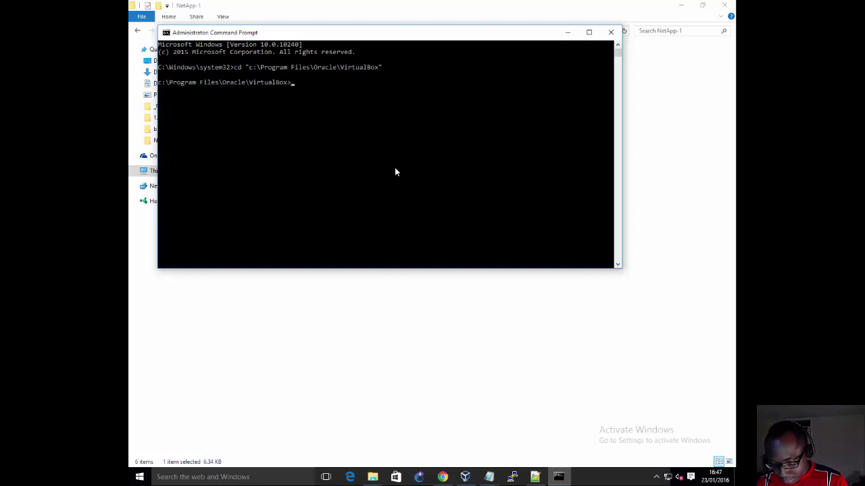
Step: Run VBoxManage.exe showvminfo NetApp-1 to print the VM's configuration
{"action": "type", "text": "vbox"}
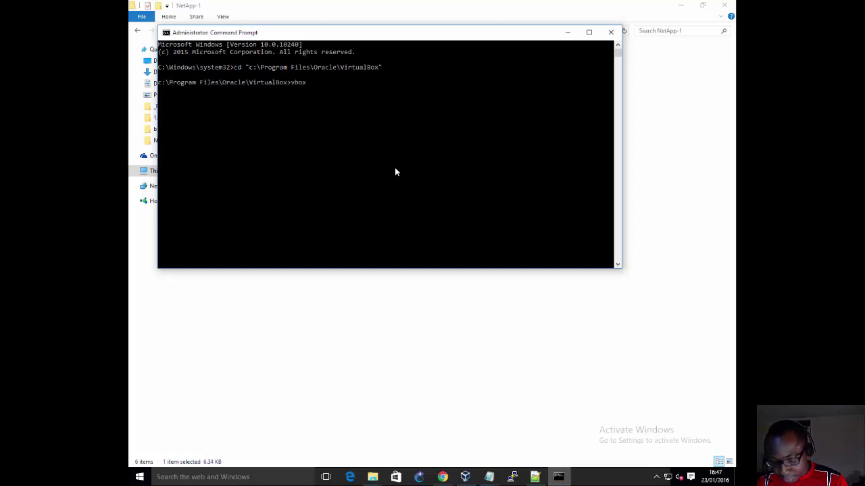
{"action": "key", "text": "Tab"}
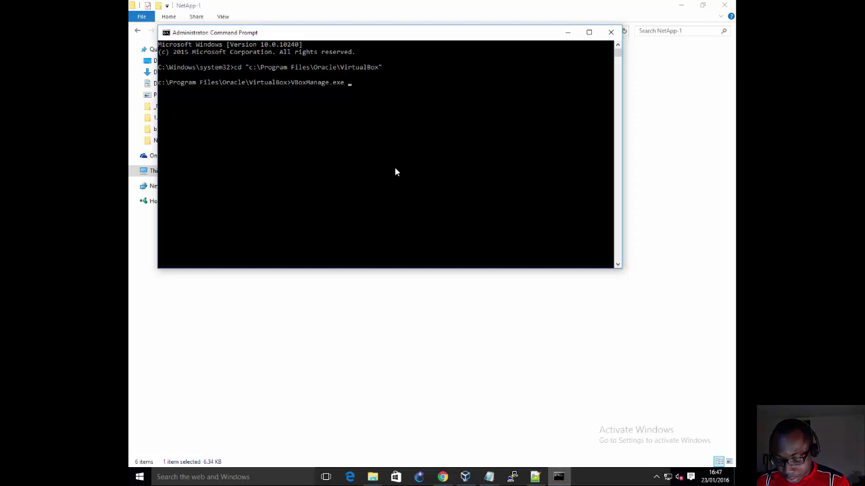
{"action": "type", "text": "showvm"}
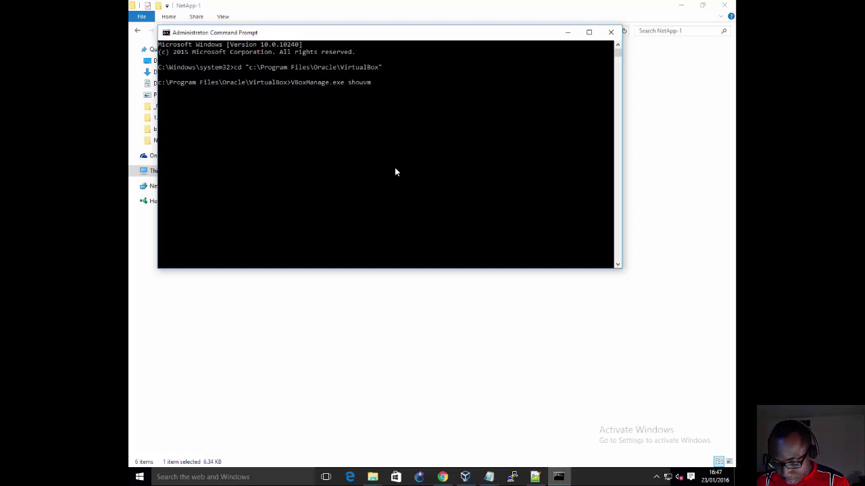
{"action": "type", "text": "info"}
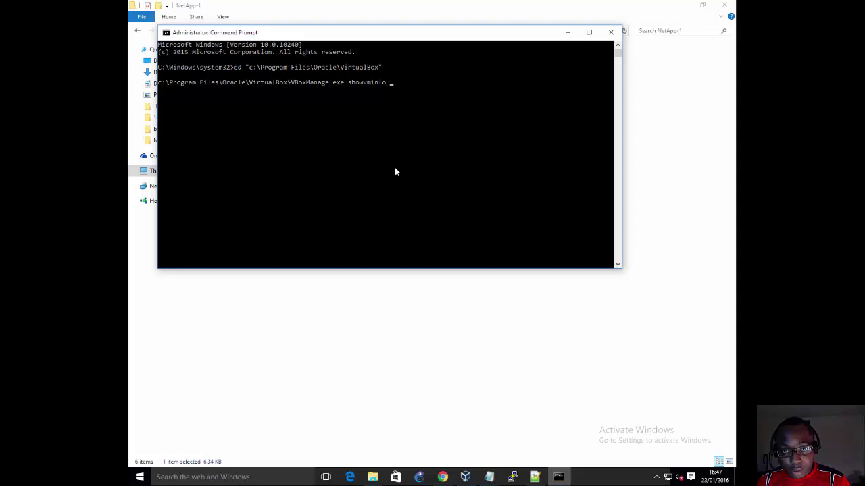
{"action": "type", "text": " NetApp-1"}
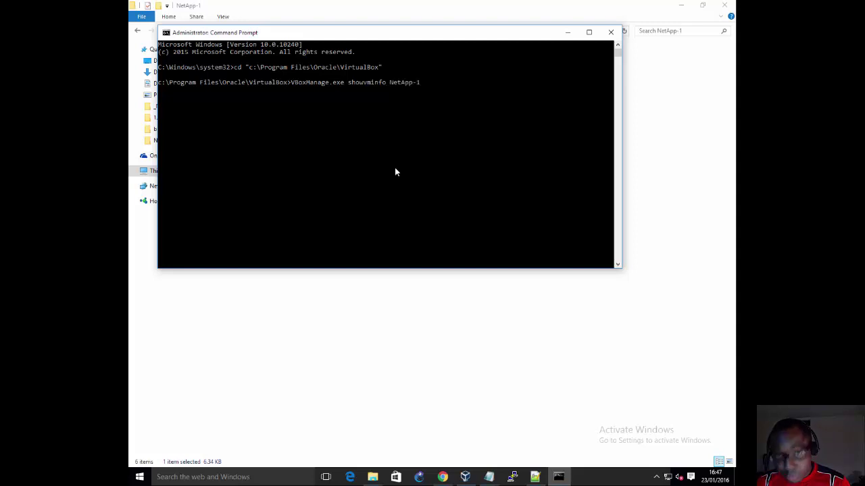
{"action": "key", "text": "Return"}
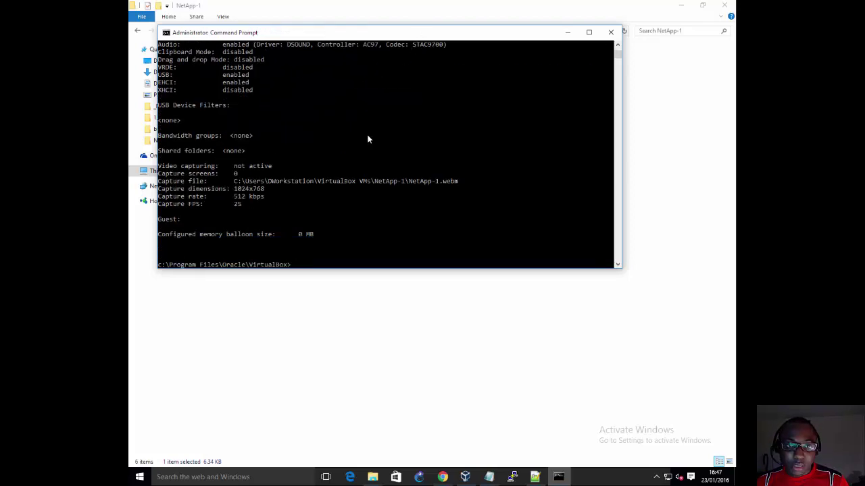
Step: Scroll the showvminfo output and highlight the NIC 1 through NIC 8 lines
{"action": "scroll", "coordinate": [368, 137], "scroll_direction": "up", "scroll_amount": 20}
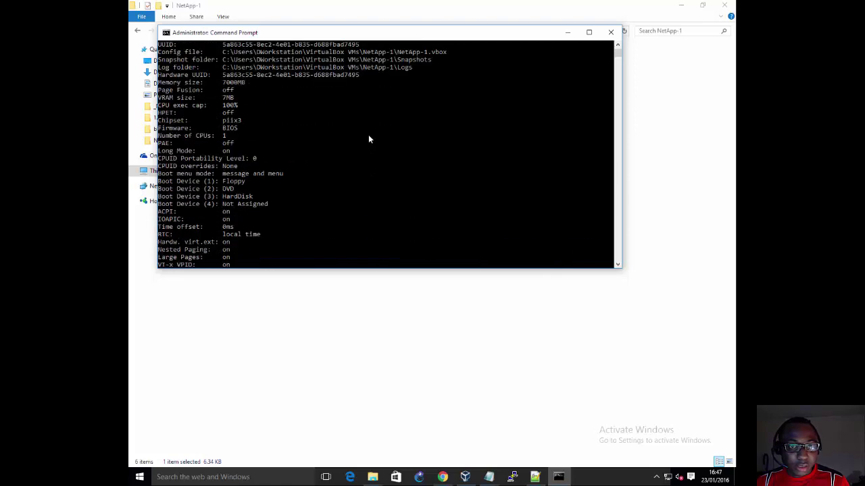
{"action": "scroll", "coordinate": [368, 138], "scroll_direction": "up", "scroll_amount": 3}
{"action": "scroll", "coordinate": [368, 138], "scroll_direction": "down", "scroll_amount": 3}
{"action": "scroll", "coordinate": [368, 138], "scroll_direction": "down", "scroll_amount": 15}
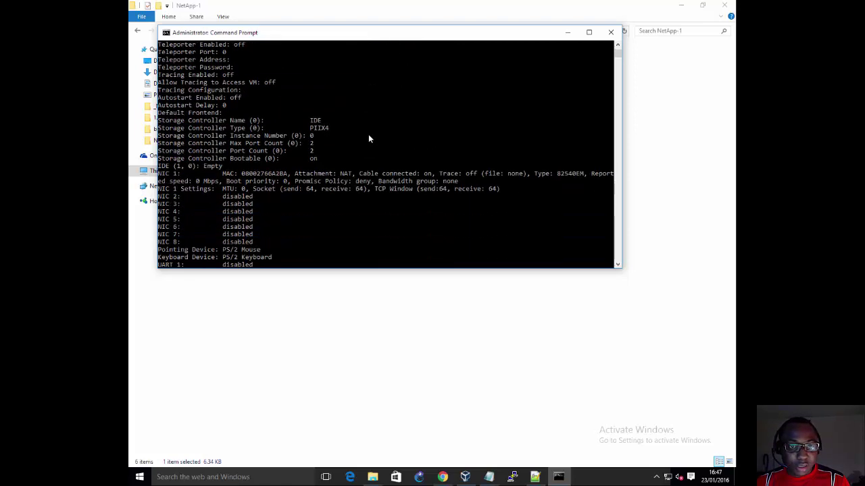
{"action": "left_click", "coordinate": [163, 190]}
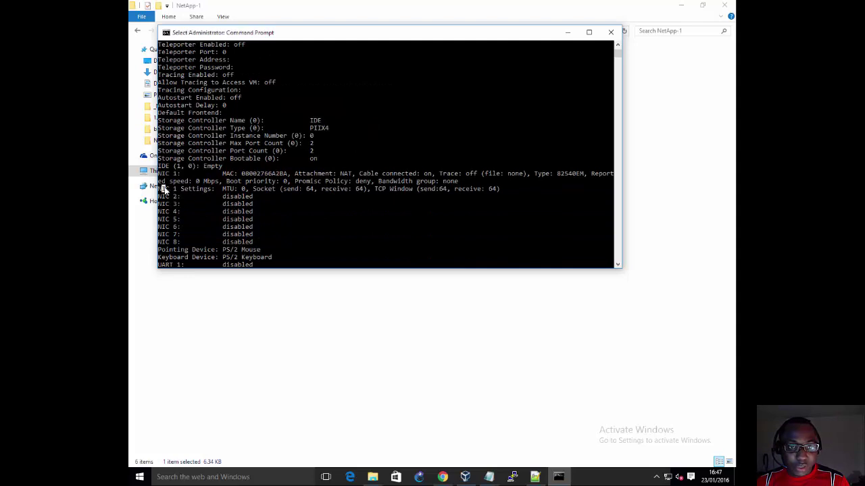
{"action": "left_click_drag", "start_coordinate": [163, 190], "coordinate": [181, 242]}
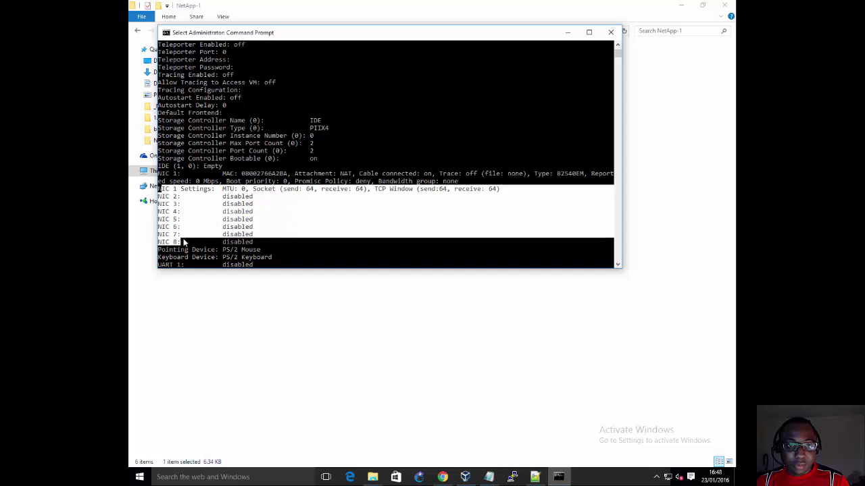
{"action": "left_click", "coordinate": [251, 204]}
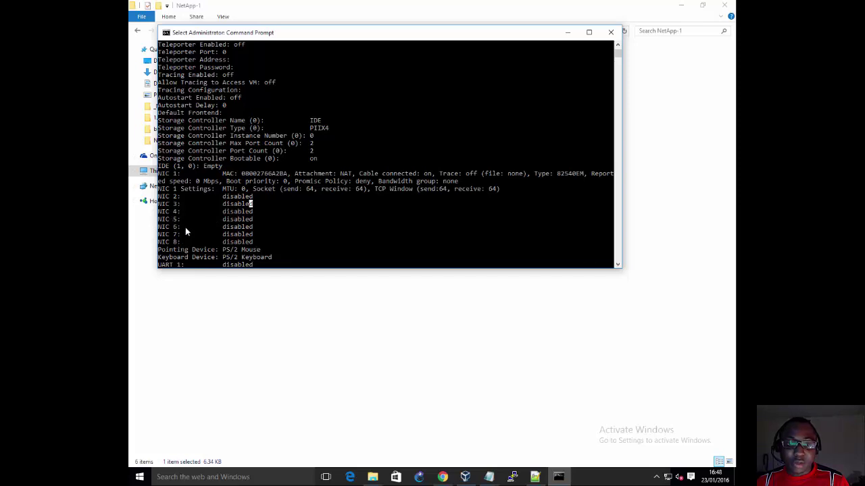
Step: Compare the NIC entries with NetApp-1's VirtualBox settings, then minimize the Command Prompt
{"action": "left_click", "coordinate": [472, 477]}
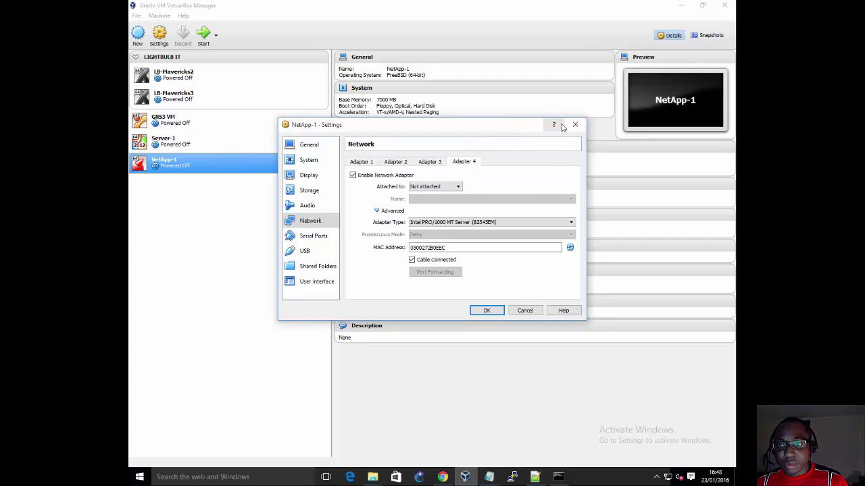
{"action": "left_click", "coordinate": [558, 477]}
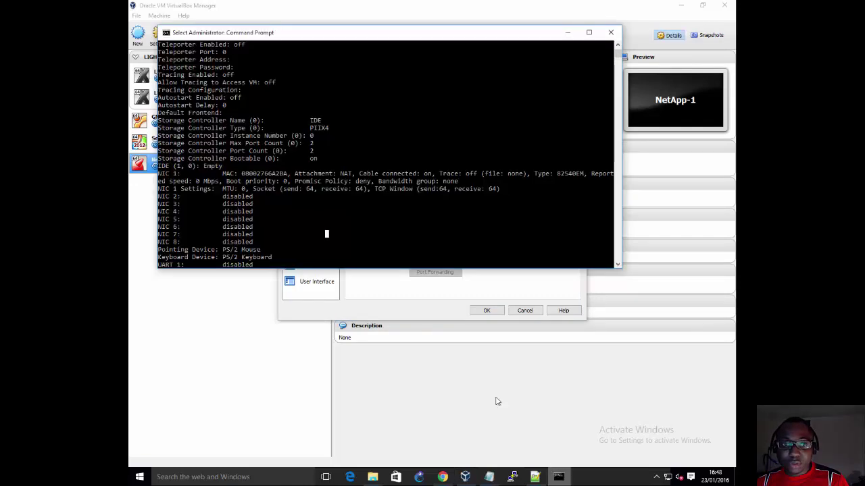
{"action": "scroll", "coordinate": [279, 159], "scroll_direction": "down", "scroll_amount": 7}
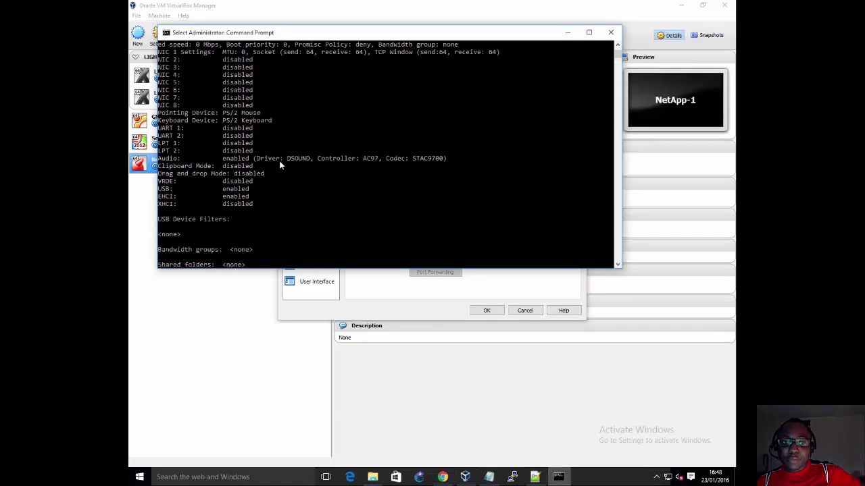
{"action": "scroll", "coordinate": [282, 167], "scroll_direction": "down", "scroll_amount": 2}
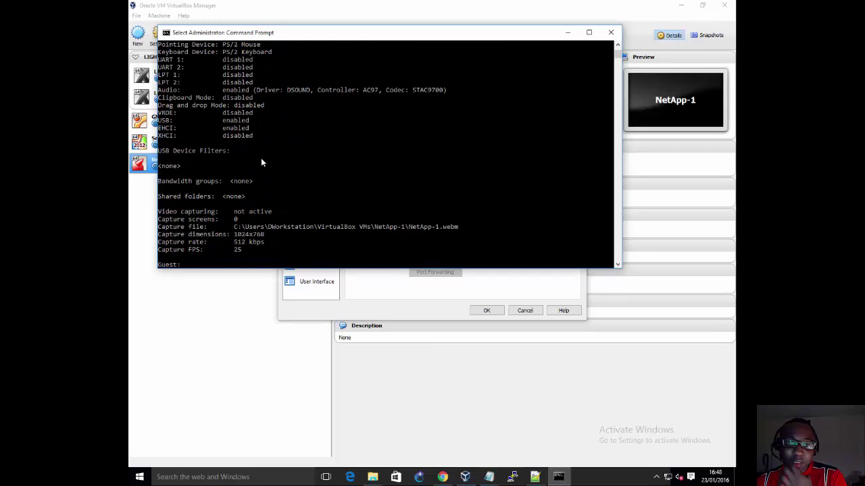
{"action": "left_click", "coordinate": [568, 33]}
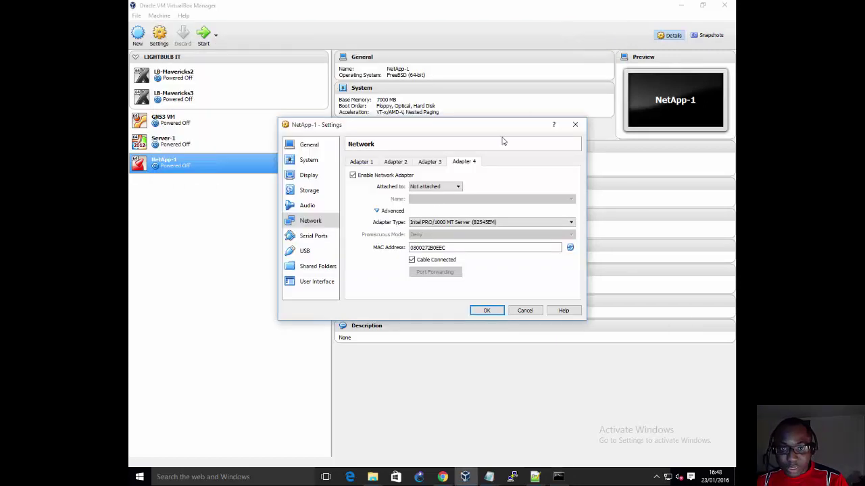
Step: Uncheck Enable USB Controller for NetApp-1 and save the settings with OK
{"action": "left_click", "coordinate": [316, 235]}
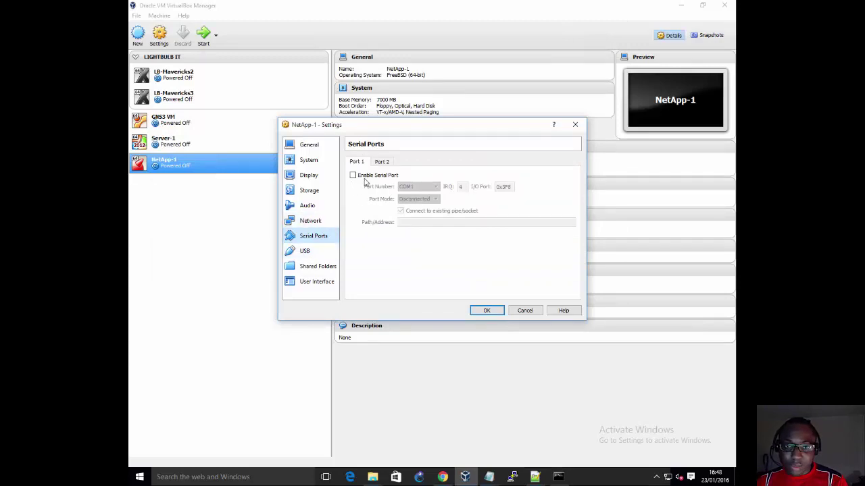
{"action": "left_click", "coordinate": [305, 251]}
{"action": "left_click", "coordinate": [347, 161]}
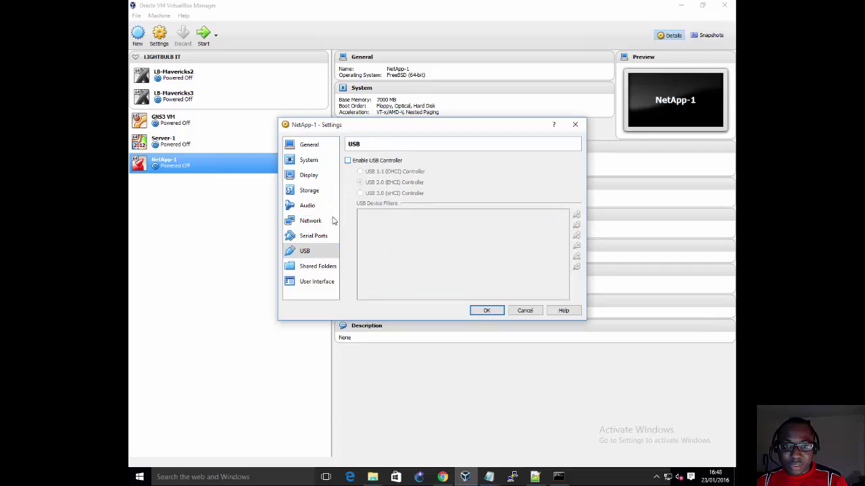
{"action": "left_click", "coordinate": [325, 266]}
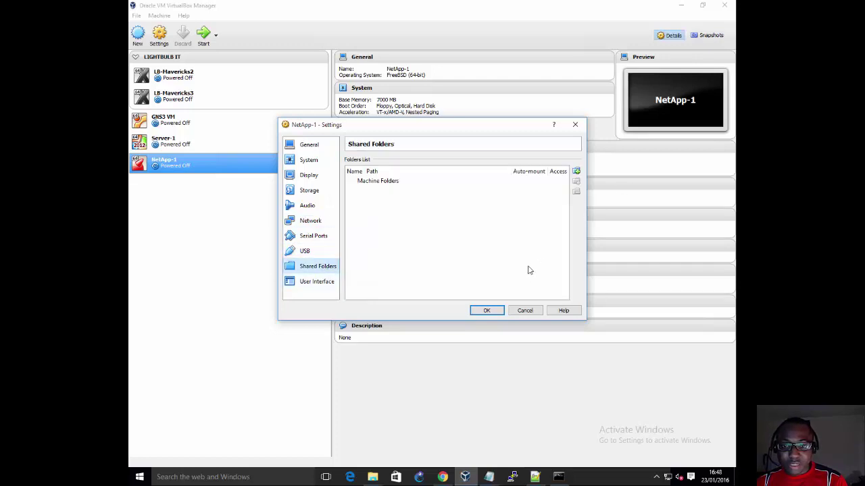
{"action": "left_click", "coordinate": [487, 312]}
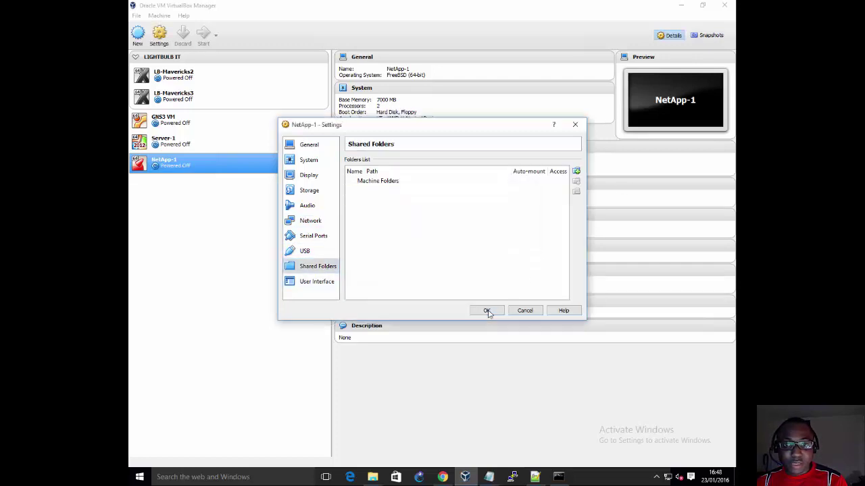
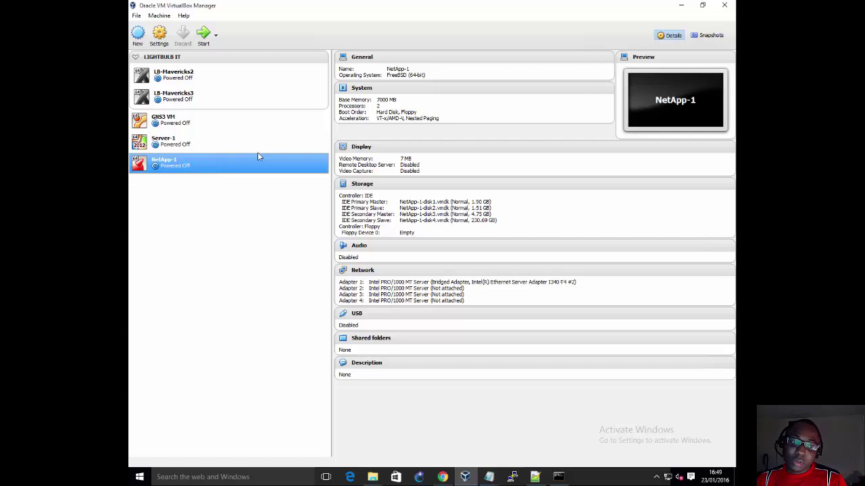
Step: Start NetApp-1 with Normal Start and dismiss the keyboard auto-capture notice
{"action": "right_click", "coordinate": [223, 158]}
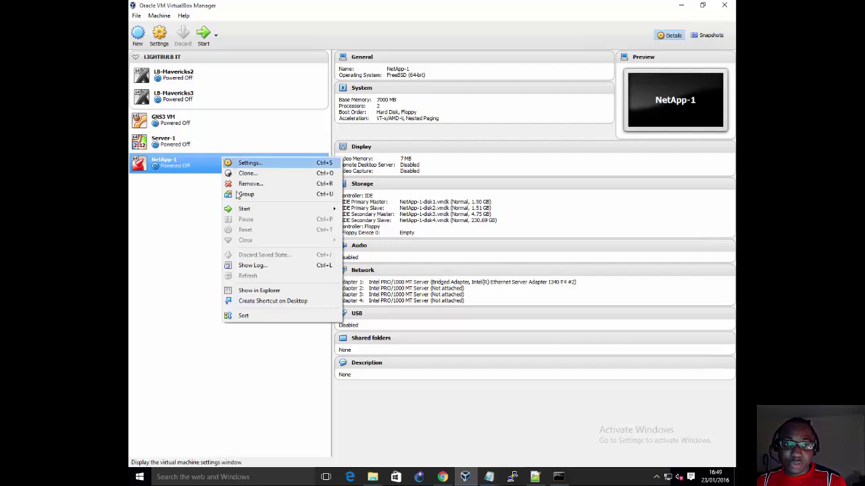
{"action": "mouse_move", "coordinate": [249, 212]}
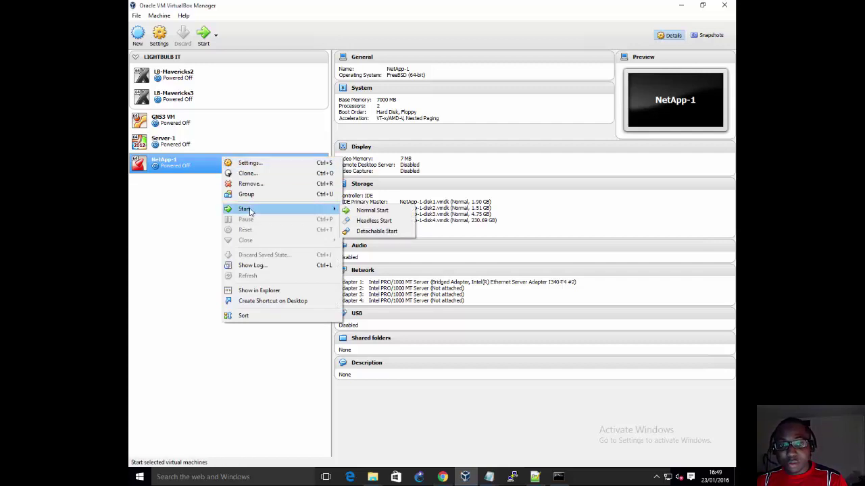
{"action": "left_click", "coordinate": [354, 212]}
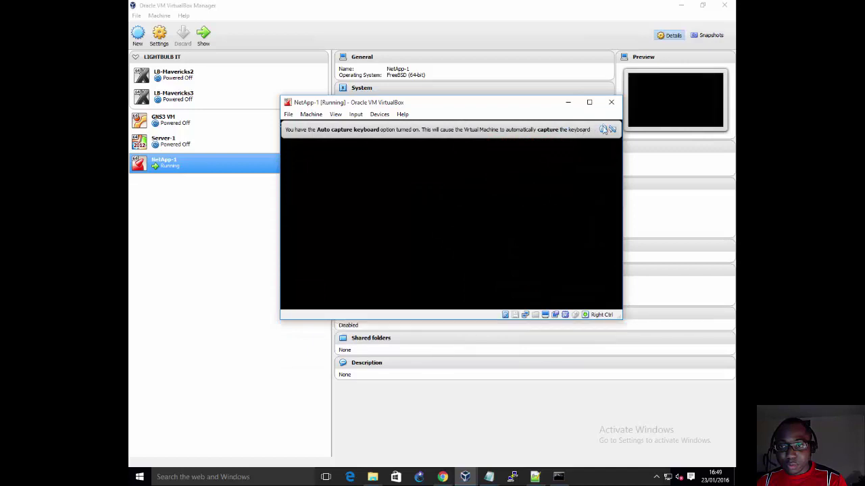
{"action": "left_click", "coordinate": [603, 129]}
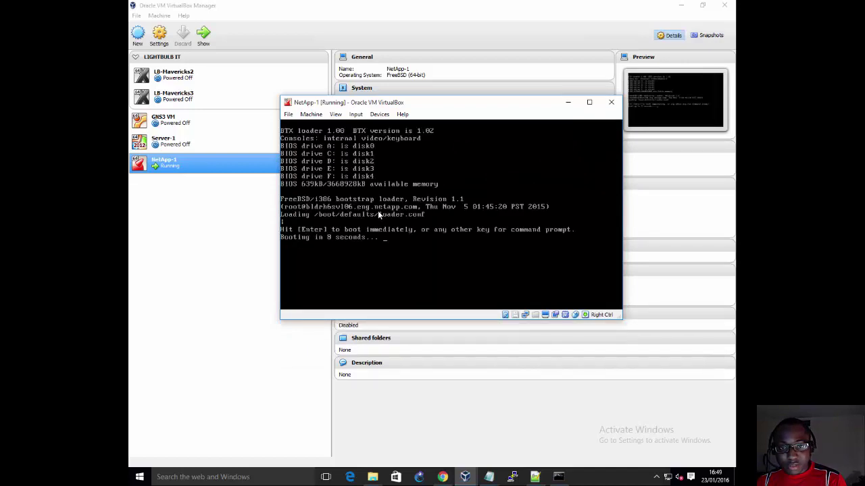
Step: Interrupt NetApp-1's boot and run printenv bootarg.vm.run_vmtools at the VLOADER prompt
{"action": "key", "text": "space"}
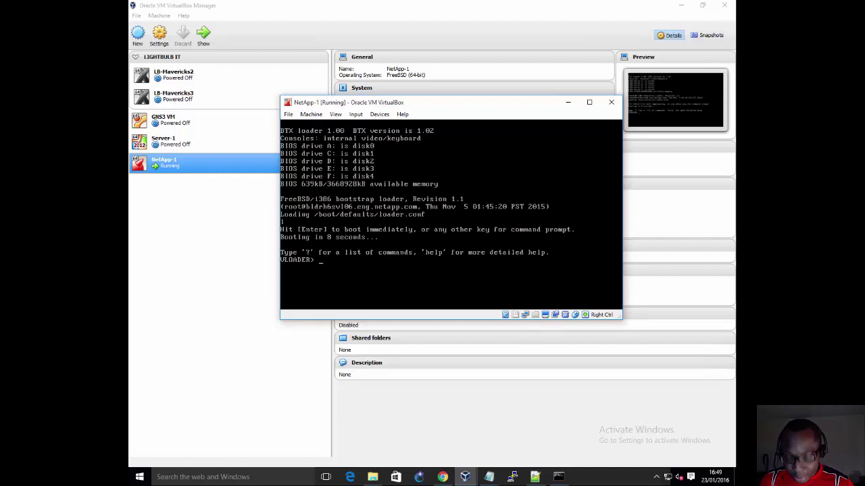
{"action": "type", "text": "pri"}
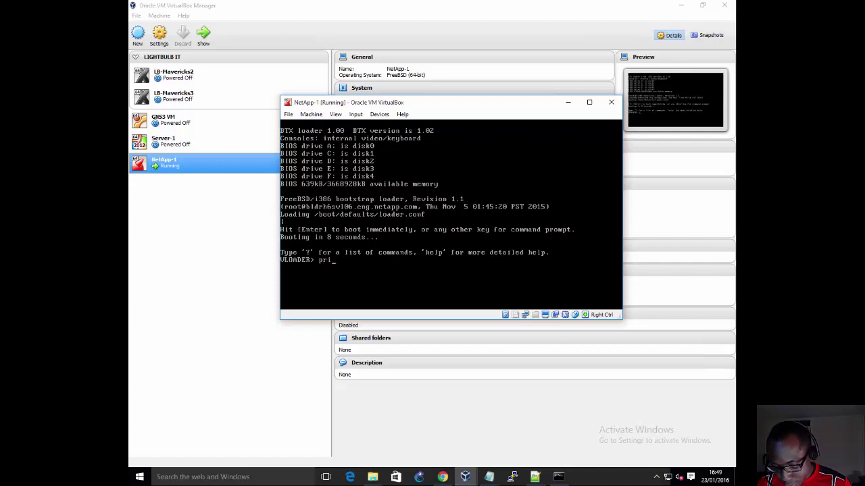
{"action": "type", "text": "ntenv v"}
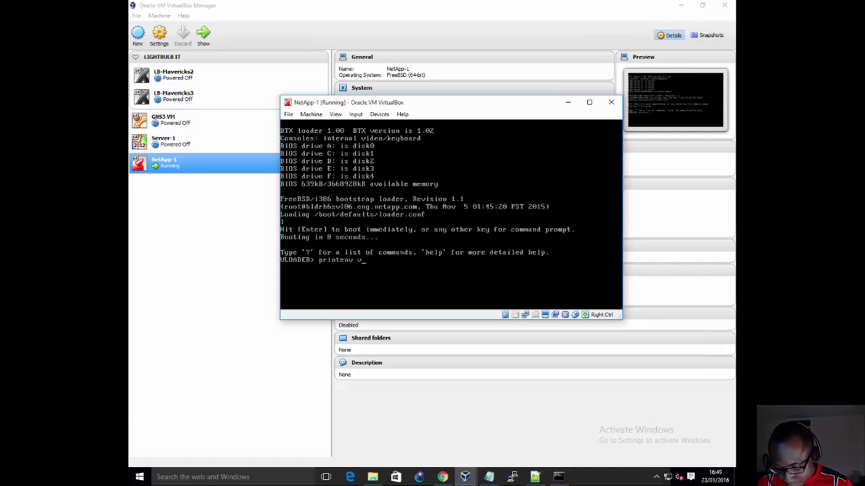
{"action": "key", "text": "BackSpace"}
{"action": "type", "text": "boo"}
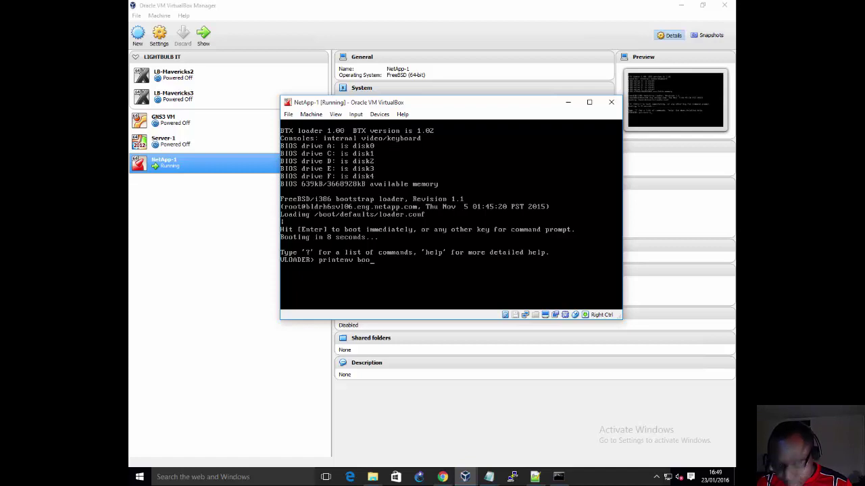
{"action": "type", "text": "t"}
{"action": "type", "text": "arg"}
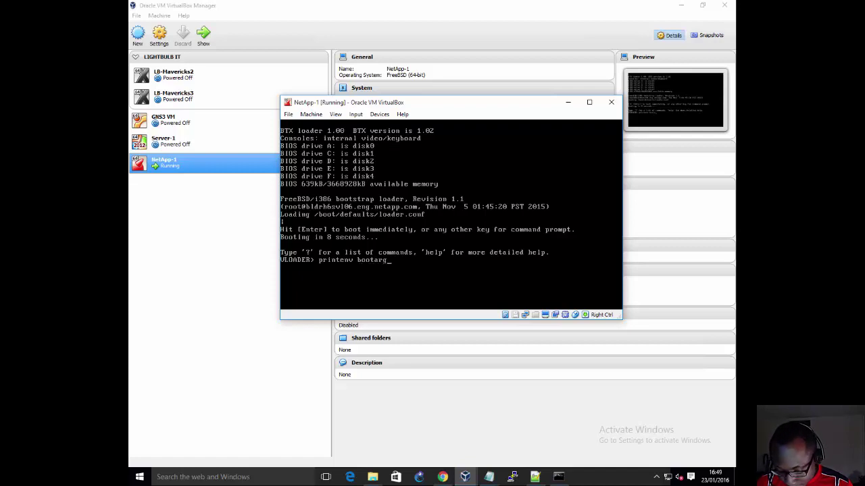
{"action": "type", "text": ".vm.run"}
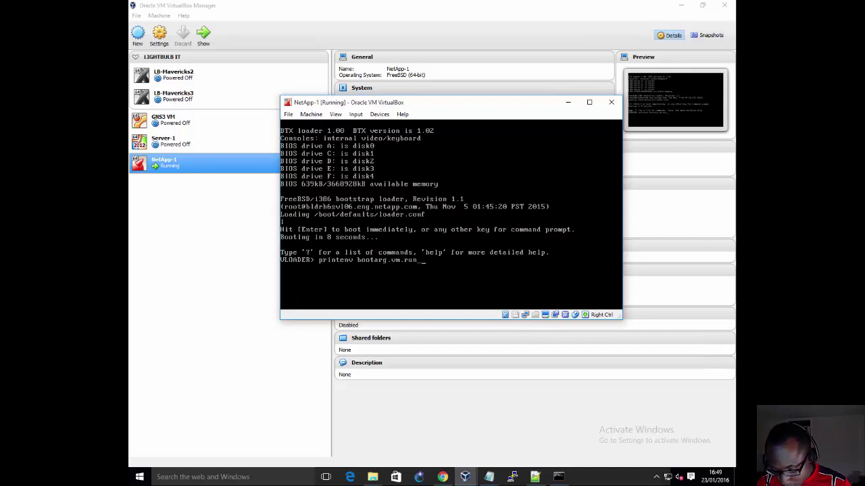
{"action": "type", "text": "_vmtools"}
{"action": "key", "text": "Return"}
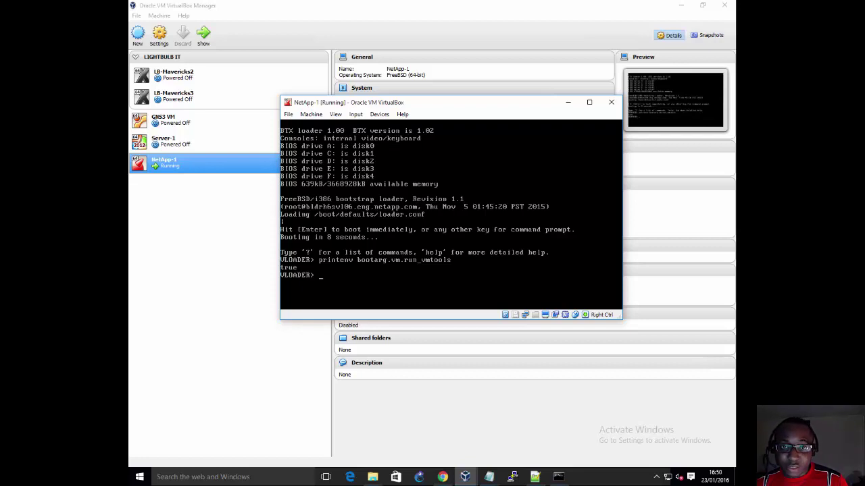
Step: Look through the VM window's View options, then return focus to the loader console
{"action": "left_click", "coordinate": [358, 115]}
{"action": "mouse_move", "coordinate": [340, 119]}
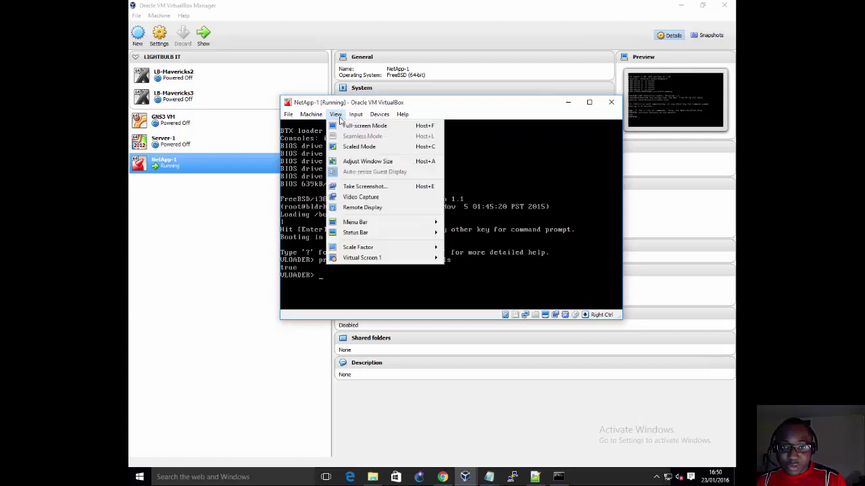
{"action": "mouse_move", "coordinate": [380, 116]}
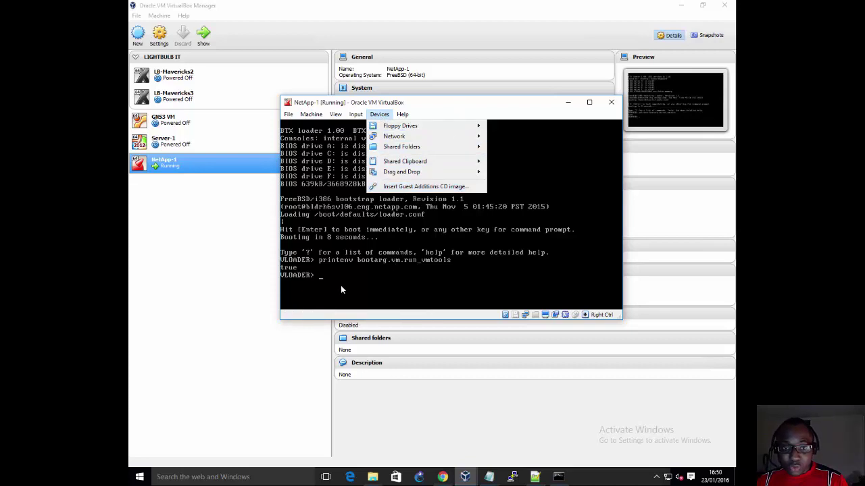
{"action": "left_click", "coordinate": [339, 280]}
Step: Set bootarg.vm.run_vmtools to false with setenv after the first set attempt fails
{"action": "type", "text": "set"}
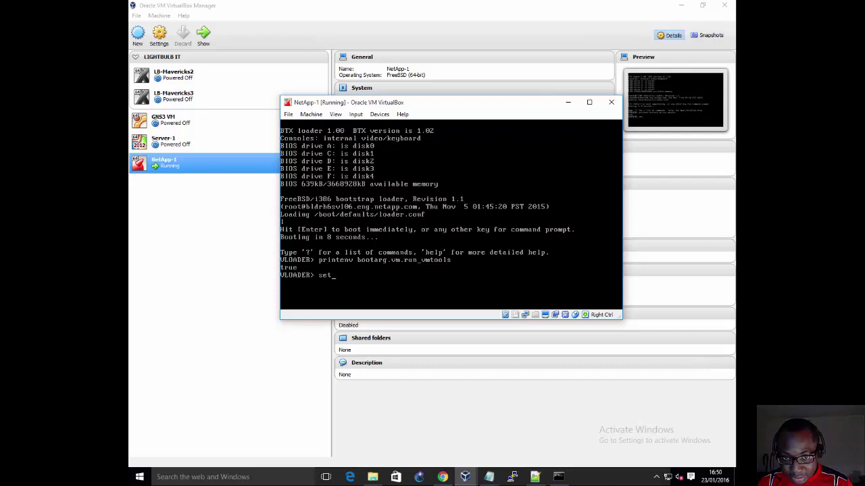
{"action": "type", "text": "bootarg"}
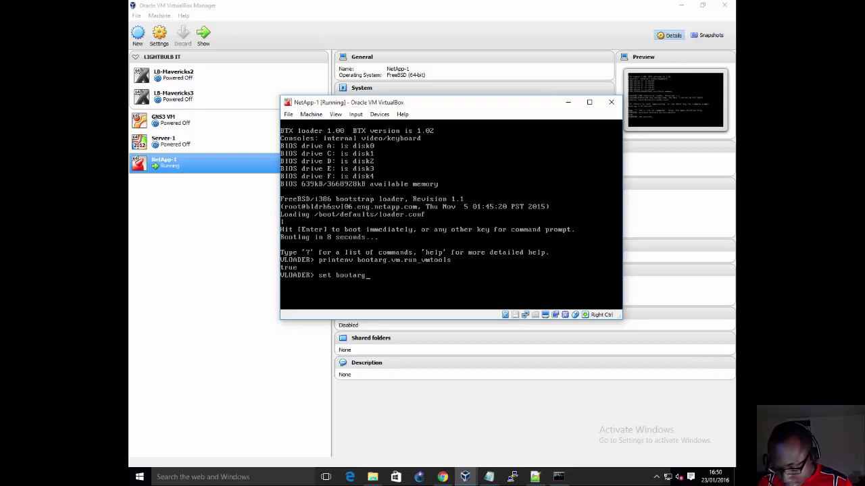
{"action": "type", "text": ".vm.run"}
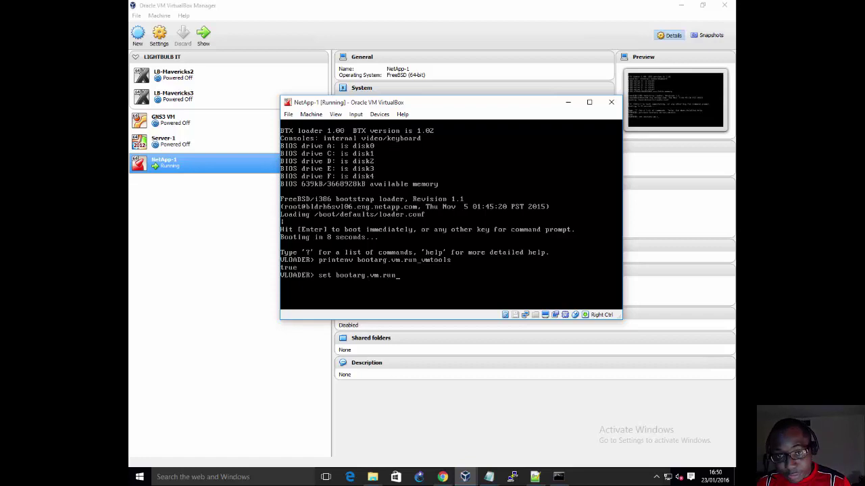
{"action": "type", "text": "_vmt"}
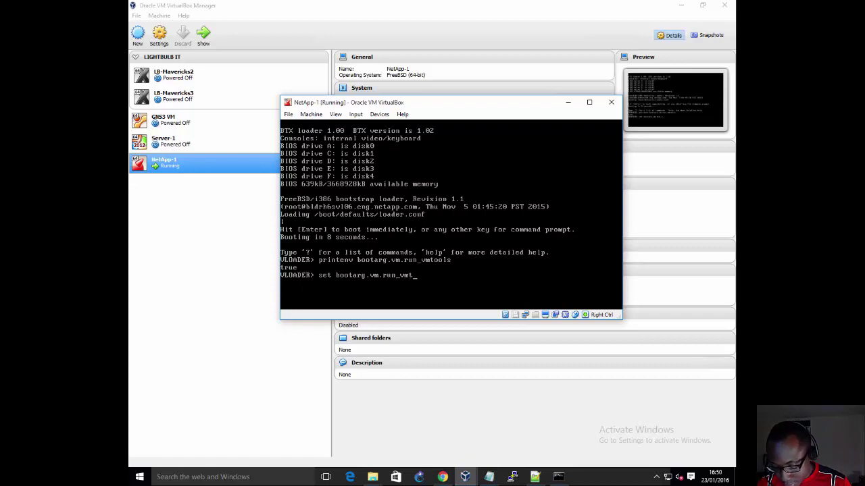
{"action": "type", "text": "ools false"}
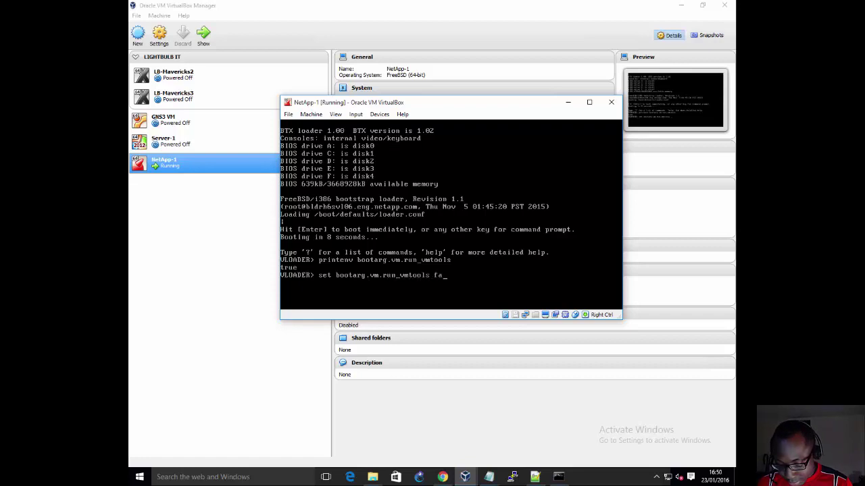
{"action": "key", "text": "Return"}
{"action": "key", "text": "Return"}
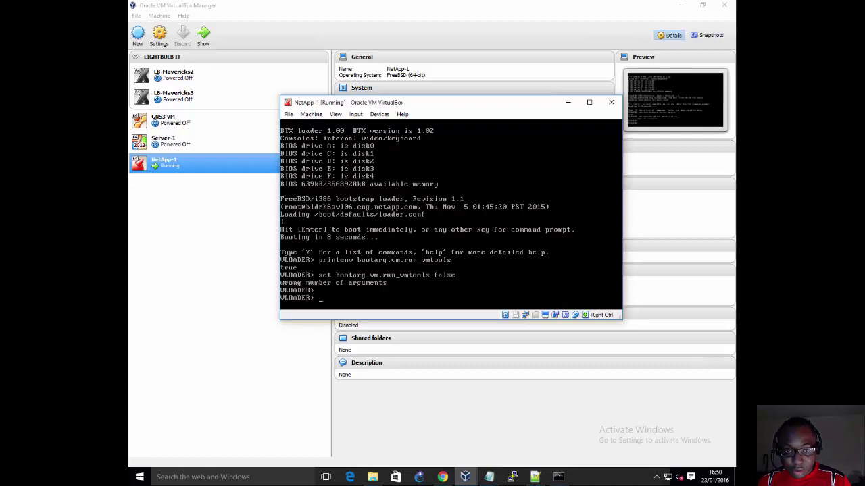
{"action": "type", "text": "set"}
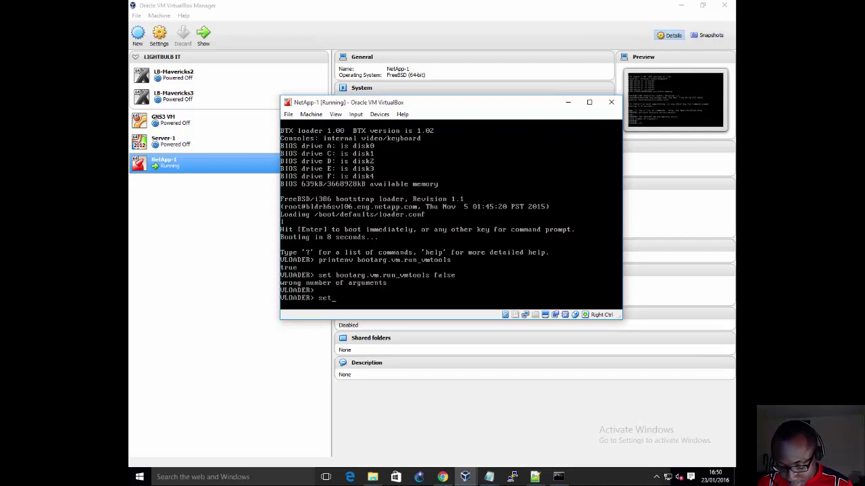
{"action": "type", "text": "env"}
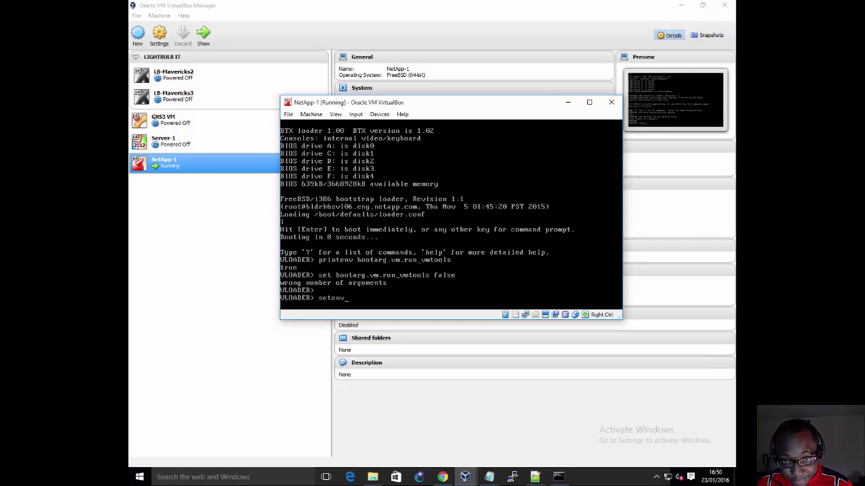
{"action": "type", "text": " bootar"}
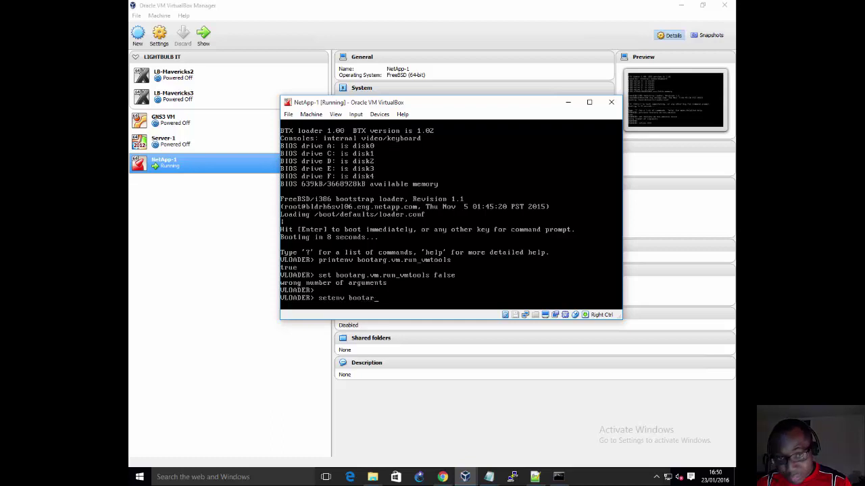
{"action": "type", "text": "g.vm"}
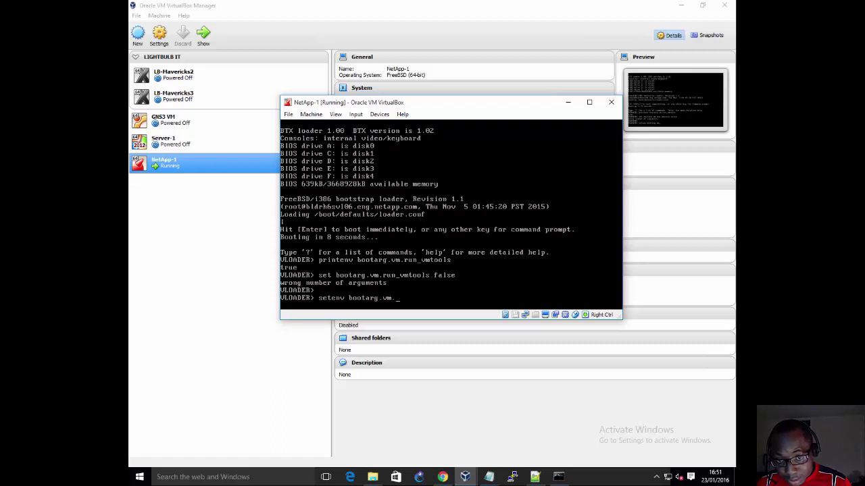
{"action": "type", "text": ".run_"}
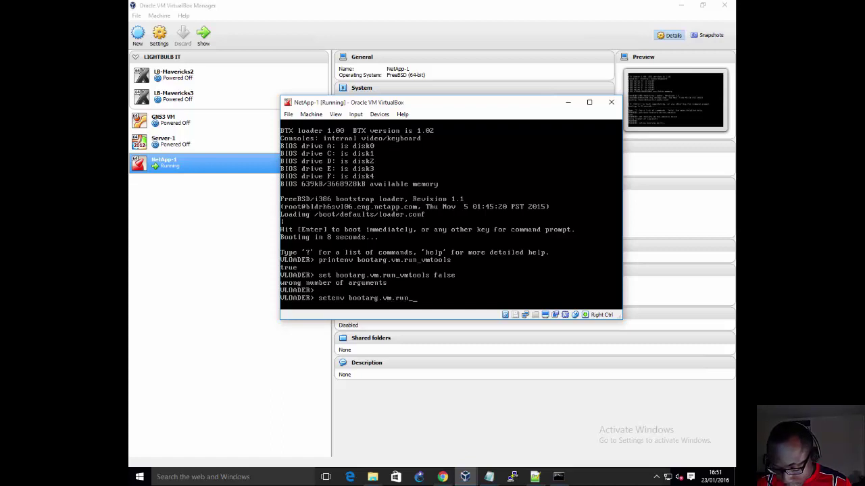
{"action": "type", "text": "vmtools"}
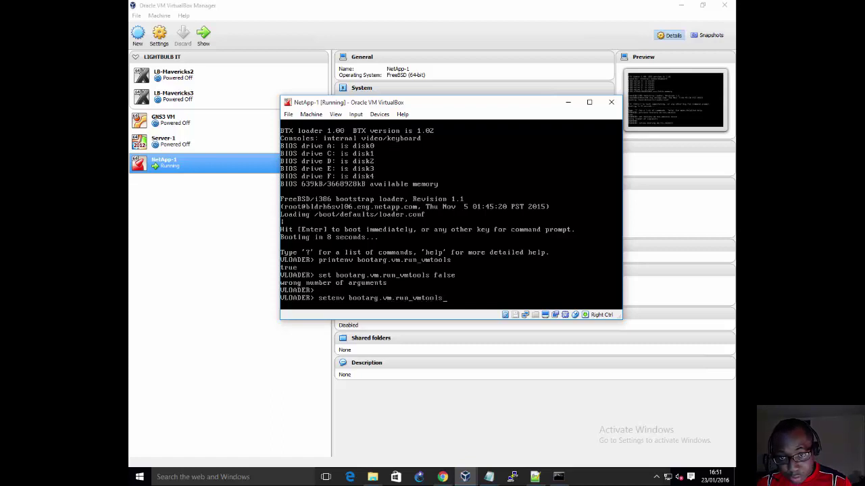
{"action": "type", "text": " false"}
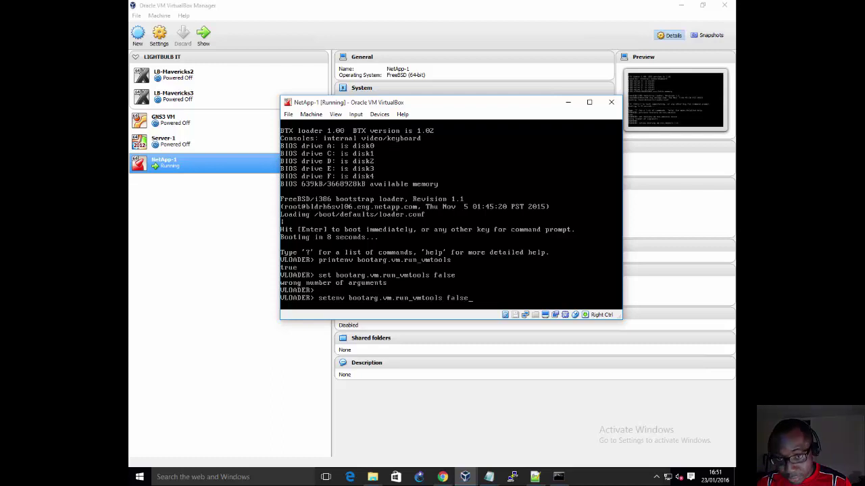
{"action": "key", "text": "Return"}
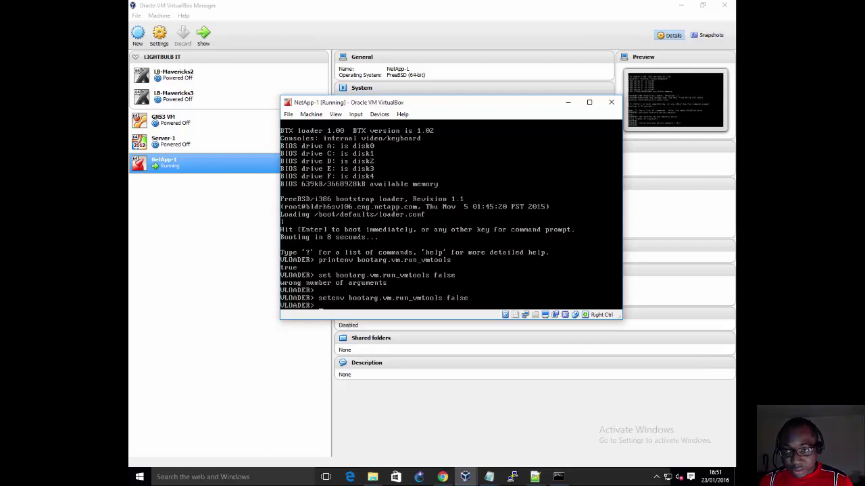
{"action": "type", "text": "printe"}
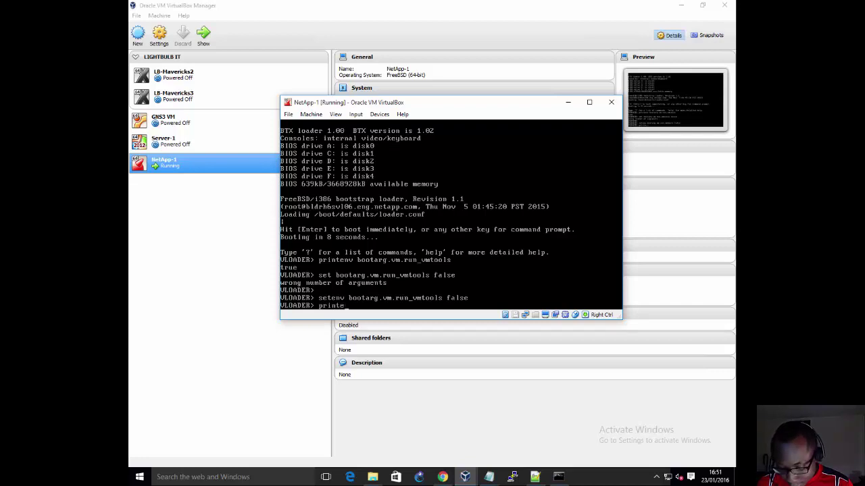
{"action": "type", "text": "nv bootarg"}
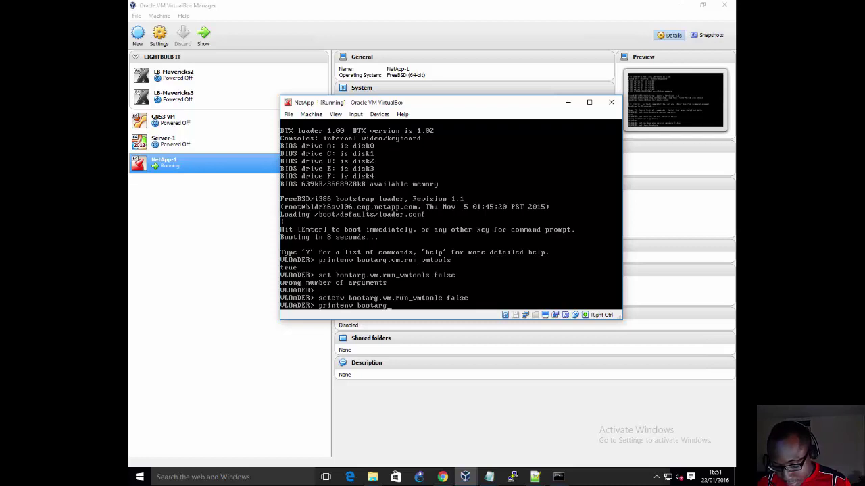
{"action": "type", "text": ".vm.run"}
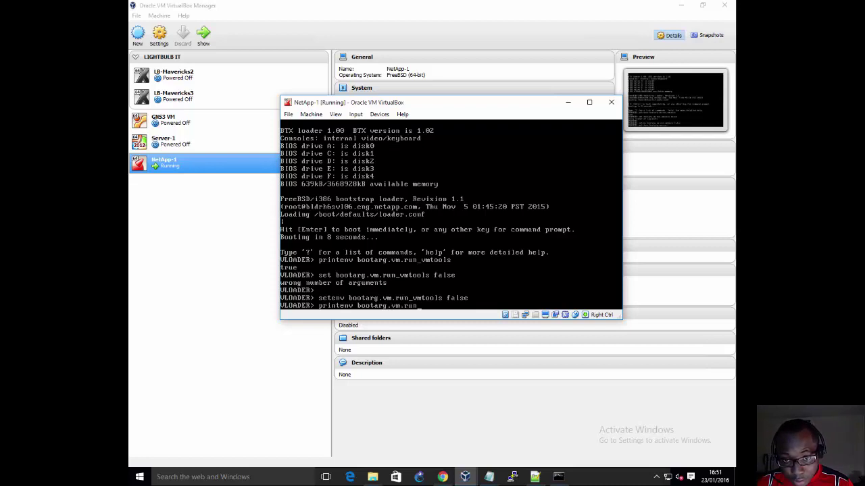
{"action": "type", "text": "_vmtools"}
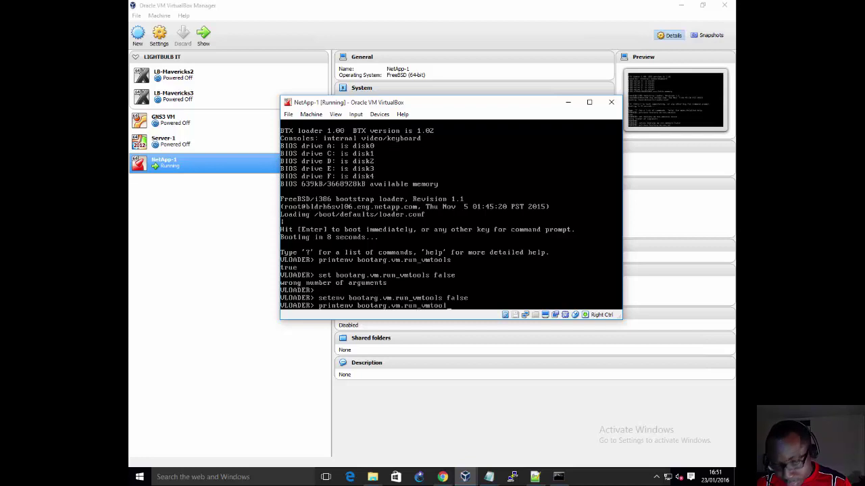
Step: Print bootarg.vm.run_vmtools, SYS_SERIAL_NUM and bootarg.nvram.sysid at the VLOADER prompt
{"action": "key", "text": "Return"}
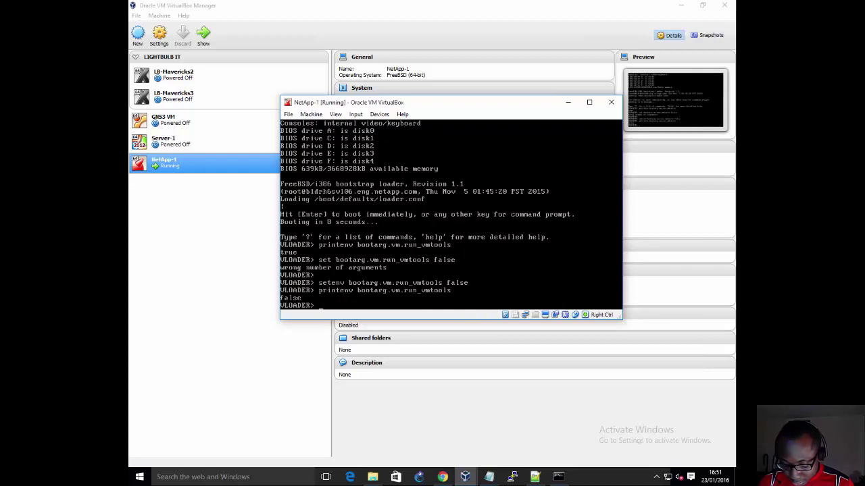
{"action": "type", "text": "print"}
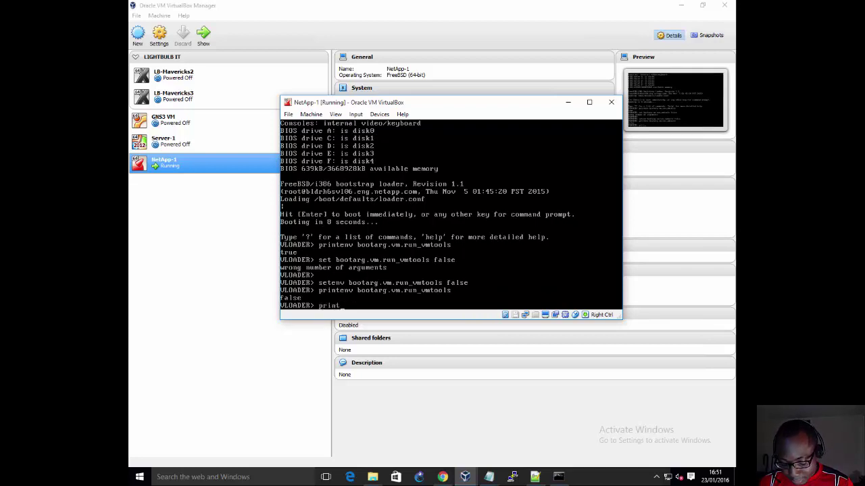
{"action": "type", "text": "env"}
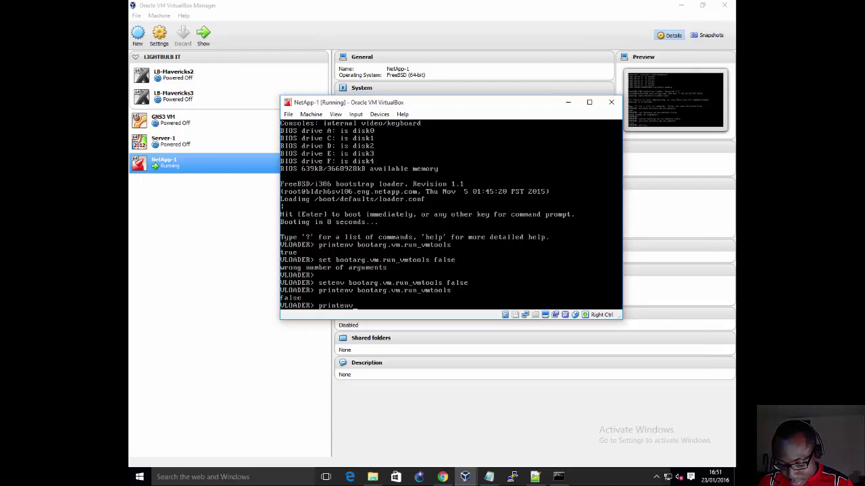
{"action": "type", "text": " SYS_SERIAL"}
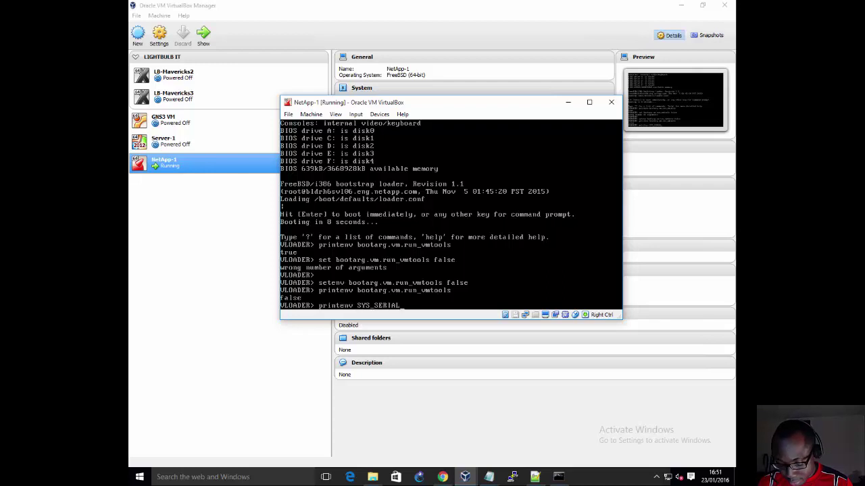
{"action": "type", "text": "_NUM"}
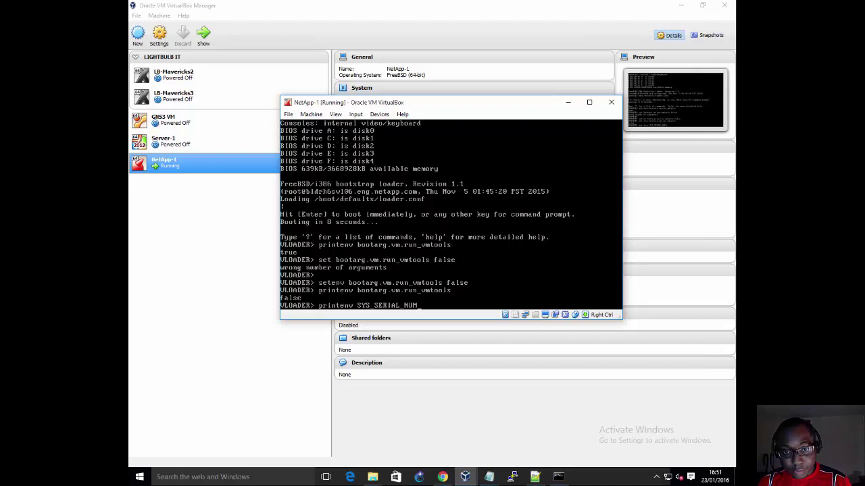
{"action": "key", "text": "Return"}
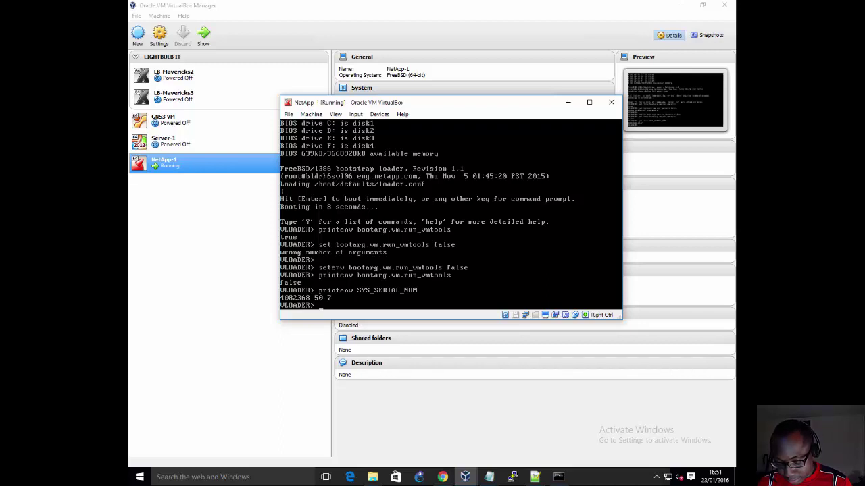
{"action": "type", "text": "printenv"}
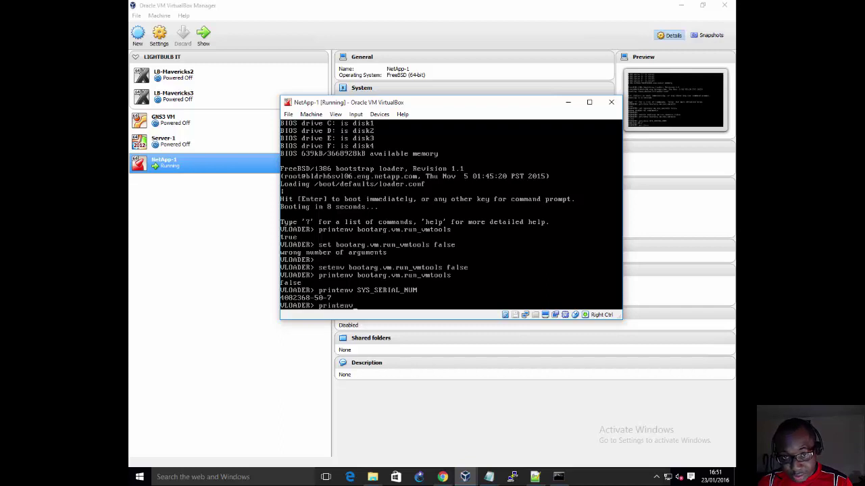
{"action": "type", "text": " bo"}
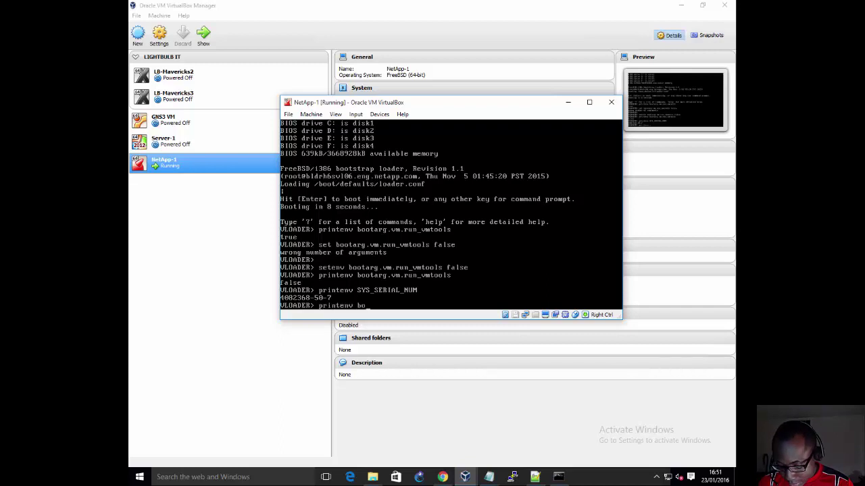
{"action": "type", "text": "otarg"}
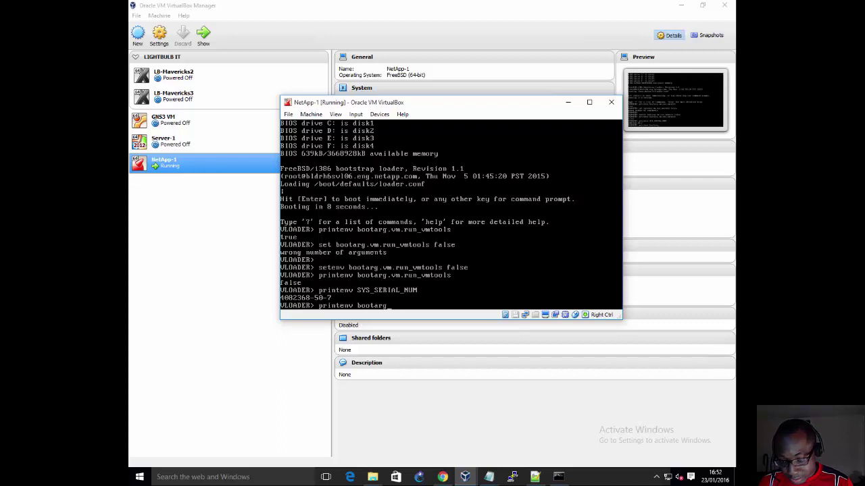
{"action": "type", "text": ".nvra"}
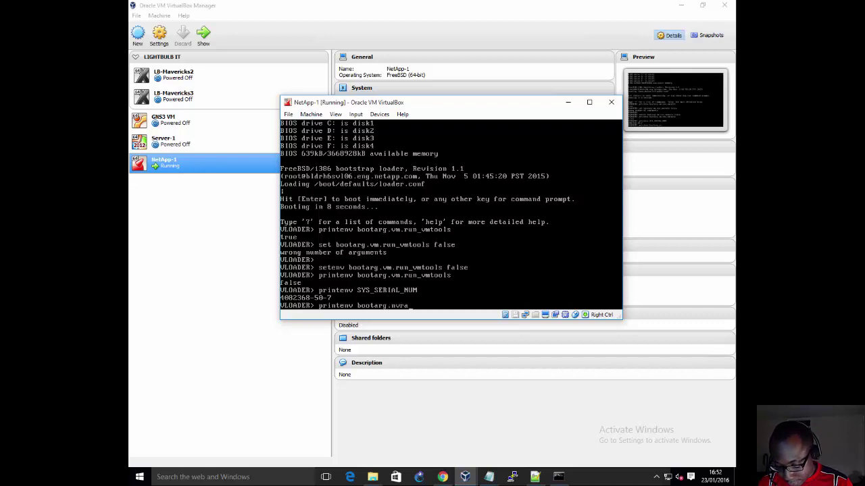
{"action": "type", "text": "m.sysid"}
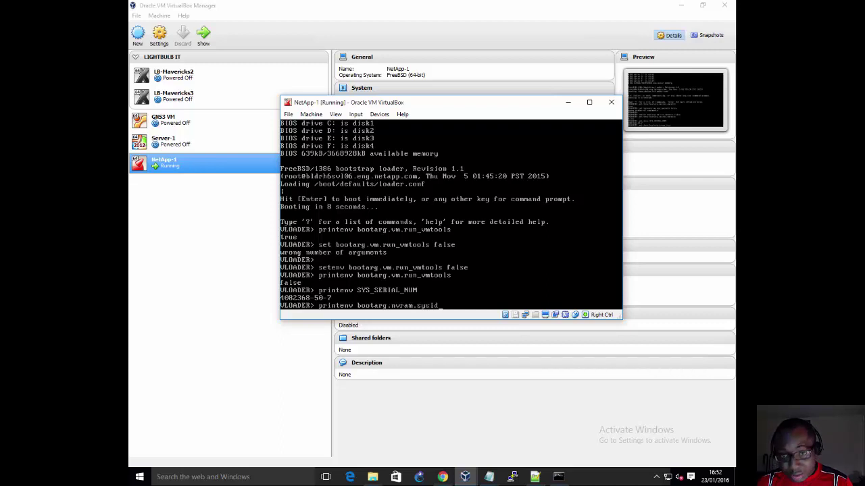
{"action": "key", "text": "Return"}
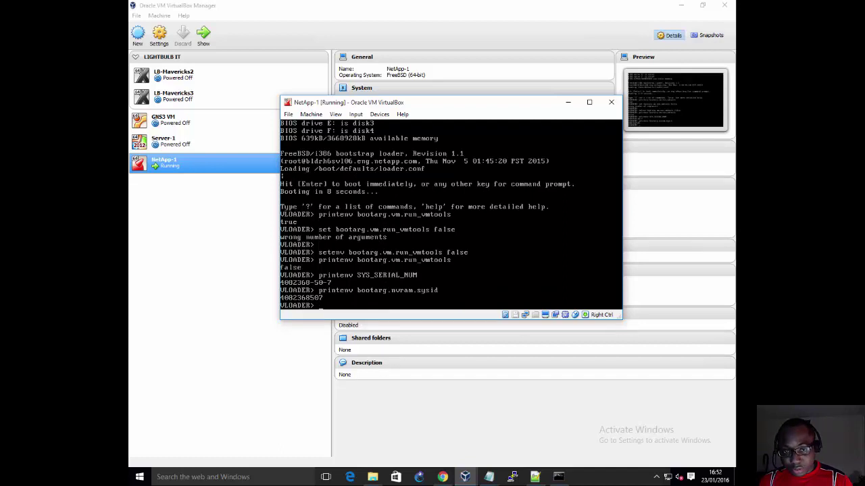
Step: Discard the drafted sysid=111111 change and boot Data ONTAP
{"action": "type", "text": "set"}
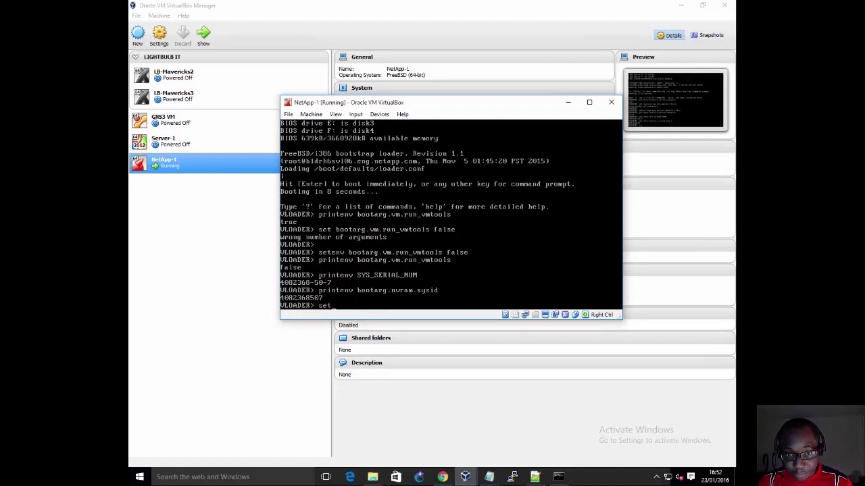
{"action": "type", "text": "en"}
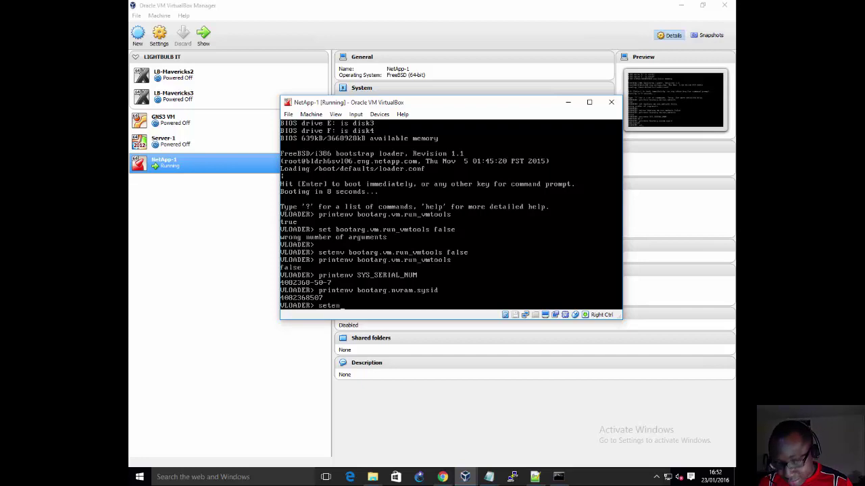
{"action": "type", "text": "v boo"}
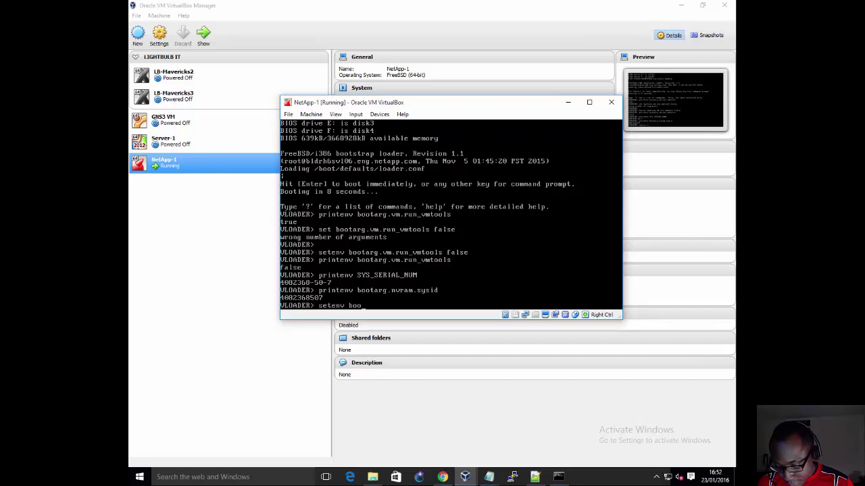
{"action": "type", "text": "targ."}
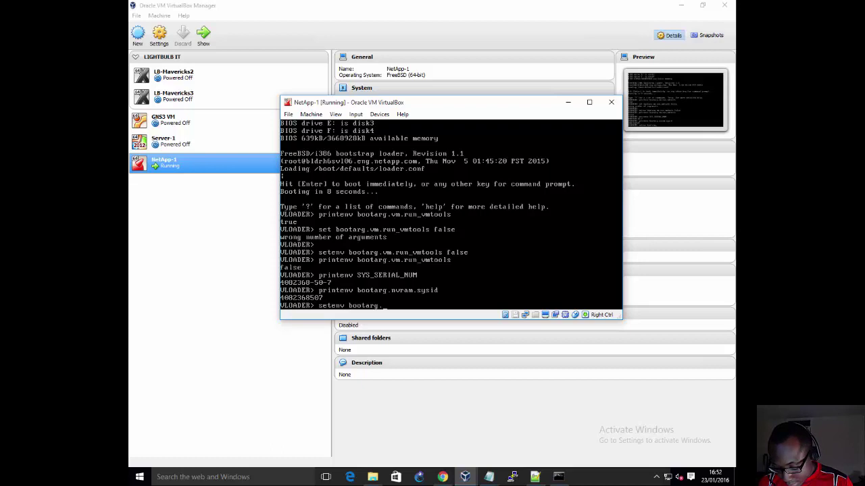
{"action": "type", "text": "nvram"}
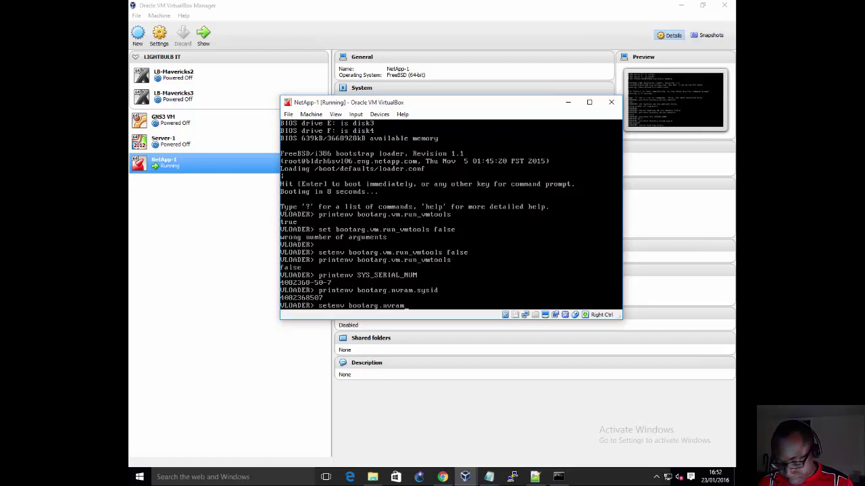
{"action": "type", "text": ".sysid"}
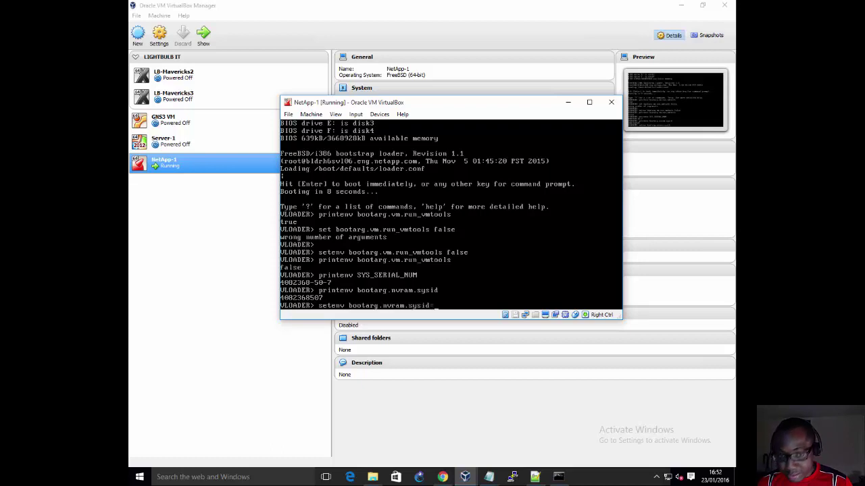
{"action": "type", "text": "=111111"}
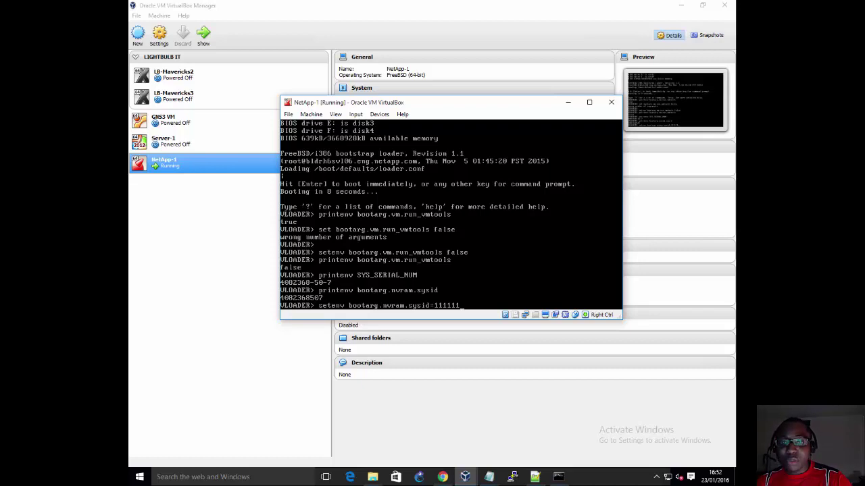
{"action": "key", "text": "BackSpace"}
{"action": "key", "text": "BackSpace"}
{"action": "key", "text": "BackSpace"}
{"action": "key", "text": "BackSpace"}
{"action": "key", "text": "BackSpace"}
{"action": "key", "text": "BackSpace"}
{"action": "key", "text": "BackSpace"}
{"action": "key", "text": "BackSpace"}
{"action": "key", "text": "BackSpace"}
{"action": "key", "text": "BackSpace"}
{"action": "key", "text": "BackSpace"}
{"action": "key", "text": "BackSpace"}
{"action": "key", "text": "BackSpace"}
{"action": "key", "text": "BackSpace"}
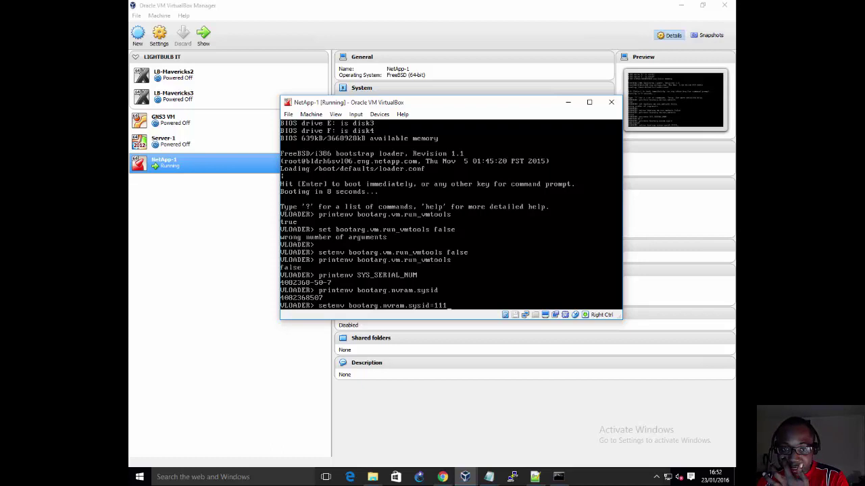
{"action": "key", "text": "BackSpace"}
{"action": "key", "text": "BackSpace"}
{"action": "key", "text": "BackSpace"}
{"action": "key", "text": "BackSpace"}
{"action": "key", "text": "BackSpace"}
{"action": "key", "text": "BackSpace"}
{"action": "key", "text": "BackSpace"}
{"action": "key", "text": "BackSpace"}
{"action": "key", "text": "BackSpace"}
{"action": "key", "text": "BackSpace"}
{"action": "key", "text": "BackSpace"}
{"action": "key", "text": "BackSpace"}
{"action": "key", "text": "BackSpace"}
{"action": "key", "text": "BackSpace"}
{"action": "key", "text": "BackSpace"}
{"action": "key", "text": "BackSpace"}
{"action": "key", "text": "BackSpace"}
{"action": "key", "text": "BackSpace"}
{"action": "key", "text": "BackSpace"}
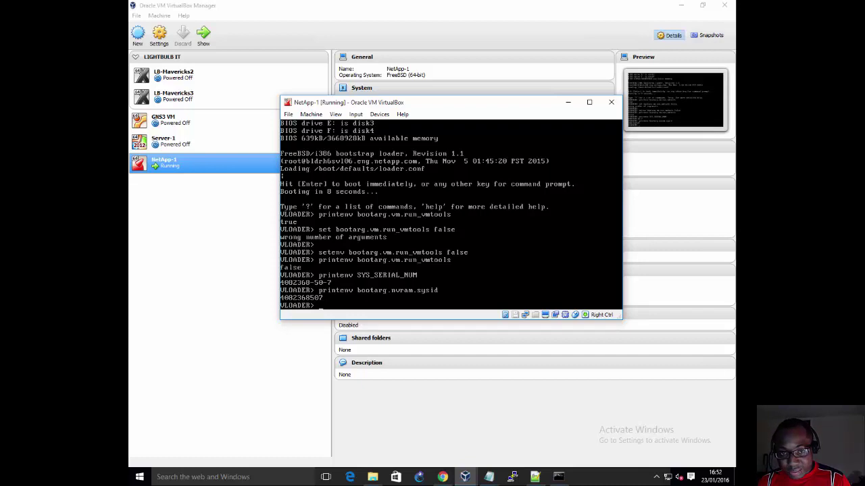
{"action": "type", "text": "boot"}
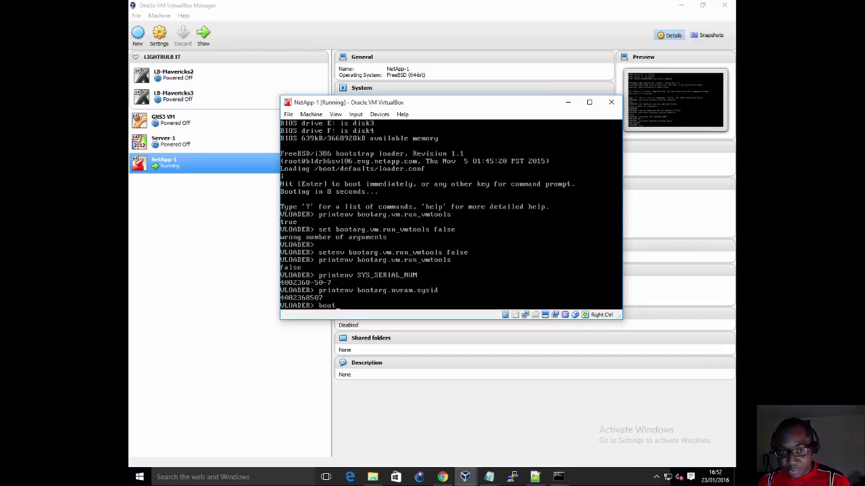
{"action": "key", "text": "Return"}
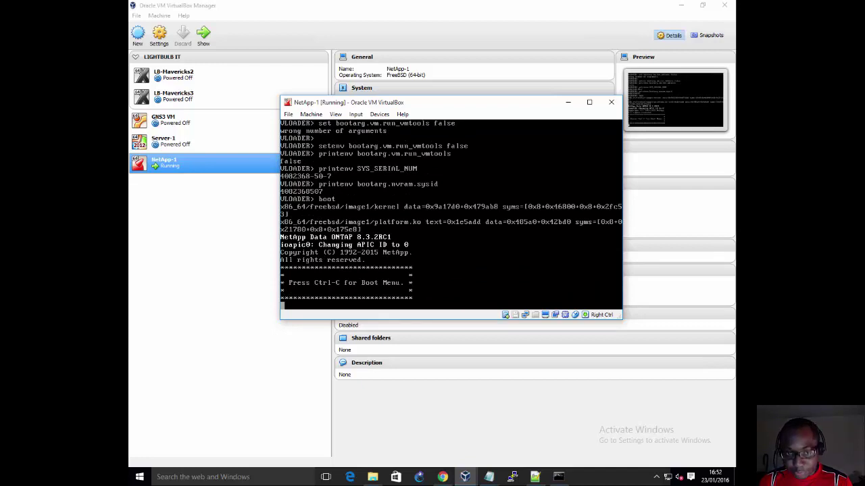
Step: Interrupt startup with Ctrl+C to reach the Data ONTAP boot menu
{"action": "key", "text": "ctrl+c"}
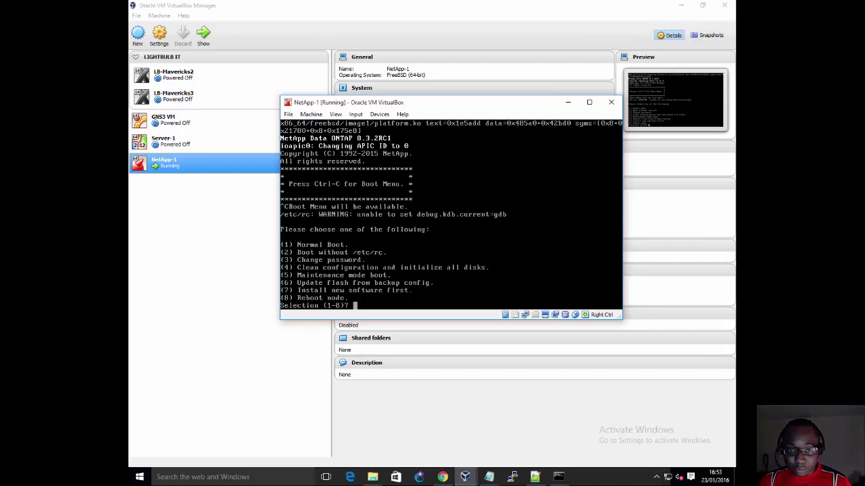
Step: Choose boot menu option 4 (clean configuration, initialize all disks) and confirm both prompts with y
{"action": "type", "text": "4"}
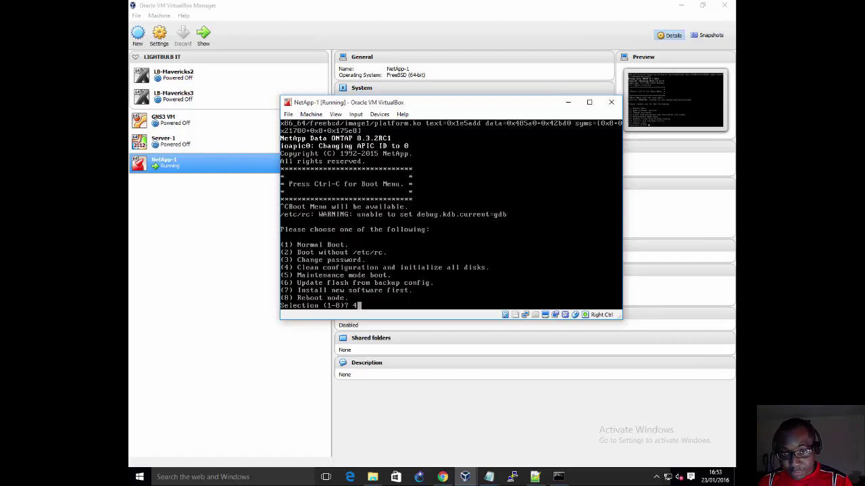
{"action": "key", "text": "Return"}
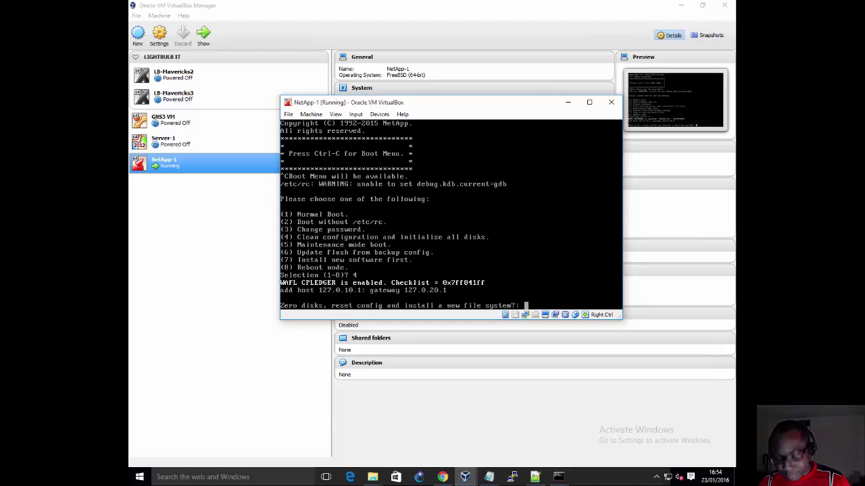
{"action": "type", "text": "y"}
{"action": "key", "text": "Return"}
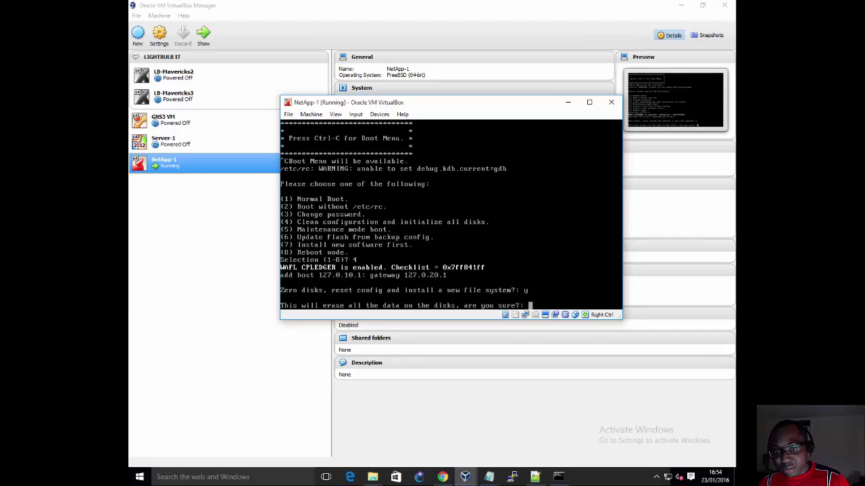
{"action": "type", "text": "y"}
{"action": "key", "text": "Return"}
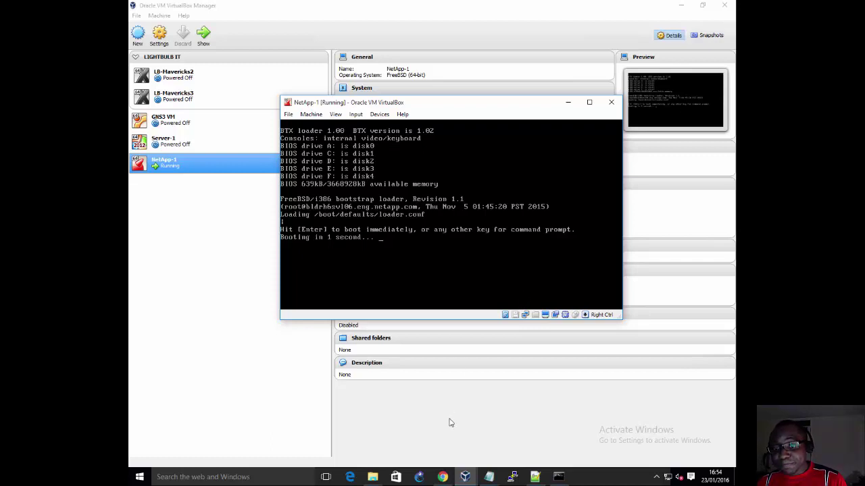
{"action": "mouse_move", "coordinate": [444, 477]}
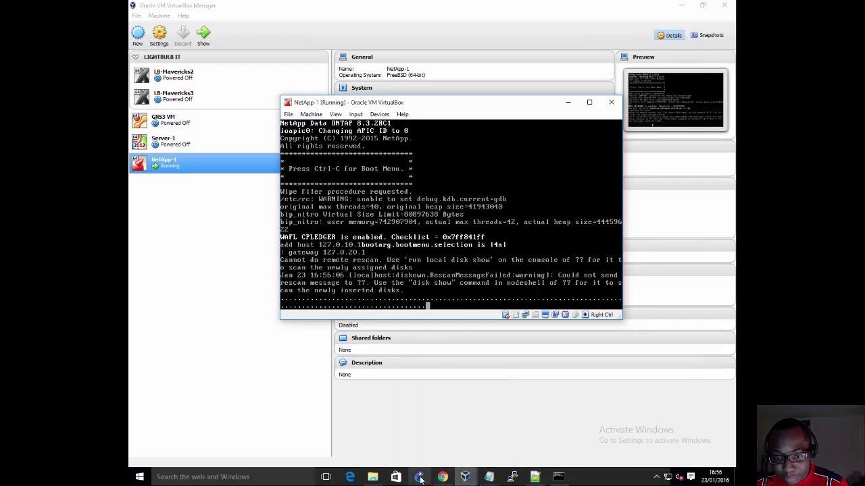
Step: Bring GNS3 forward, dismiss the VM notices, and move the GNS3 VM and NetApp-1 consoles aside
{"action": "left_click", "coordinate": [419, 474]}
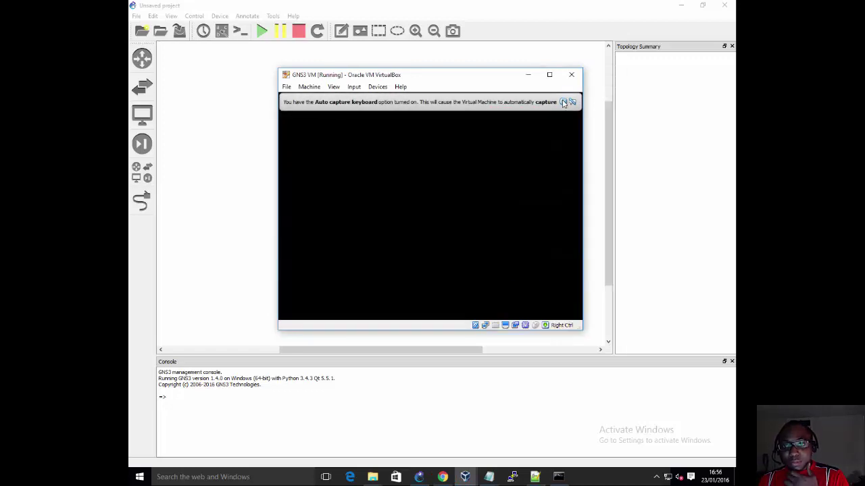
{"action": "left_click", "coordinate": [563, 102]}
{"action": "left_click", "coordinate": [564, 101]}
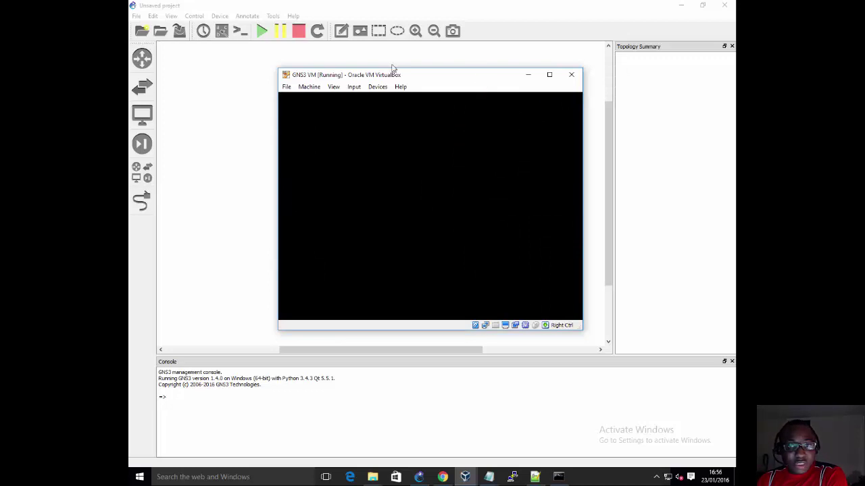
{"action": "left_click_drag", "start_coordinate": [372, 69], "coordinate": [482, 84]}
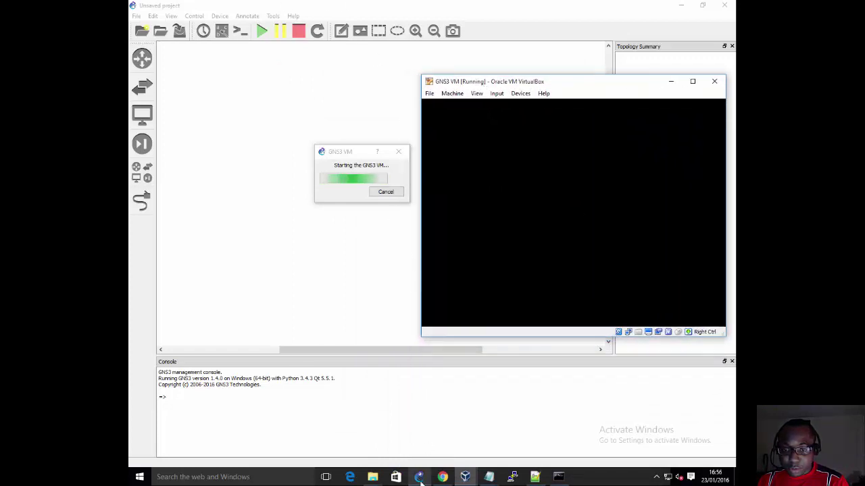
{"action": "mouse_move", "coordinate": [465, 476]}
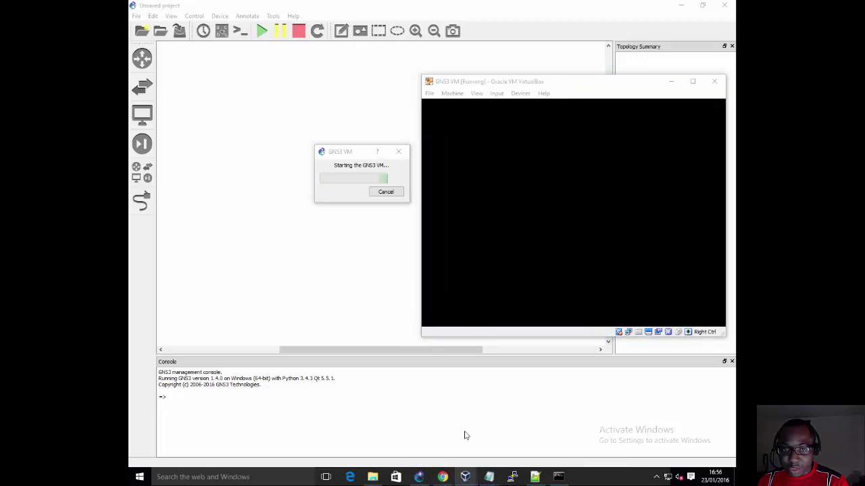
{"action": "left_click", "coordinate": [456, 454]}
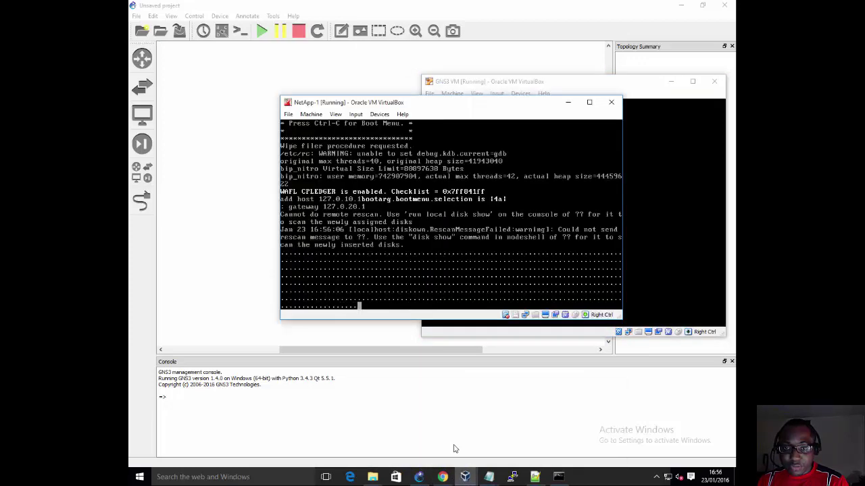
{"action": "left_click_drag", "start_coordinate": [464, 108], "coordinate": [390, 268]}
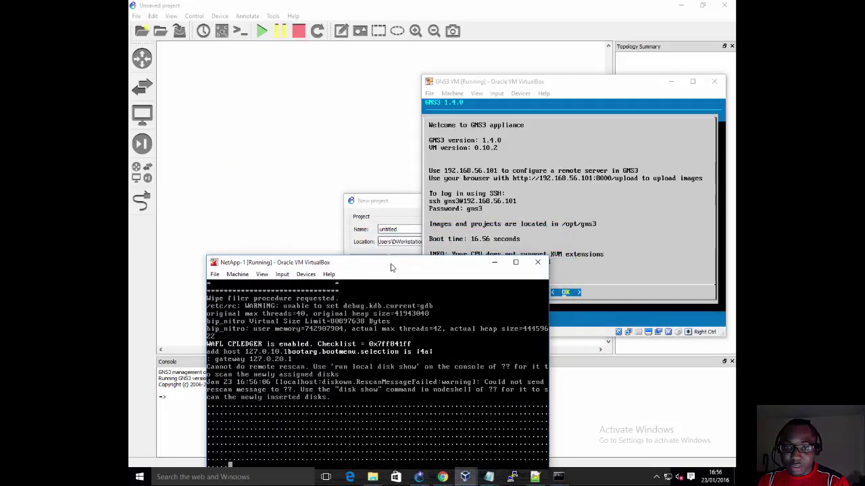
Step: Name the new project NetApp-2Lab and create it
{"action": "left_click", "coordinate": [390, 213]}
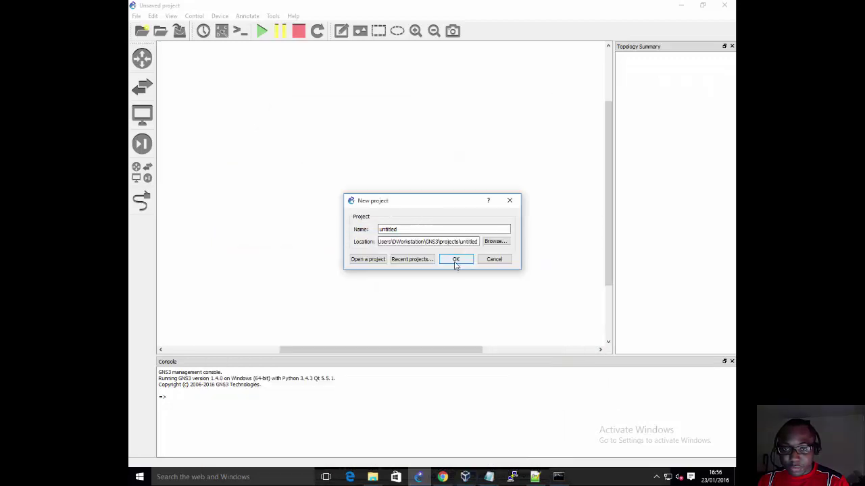
{"action": "double_click", "coordinate": [414, 232]}
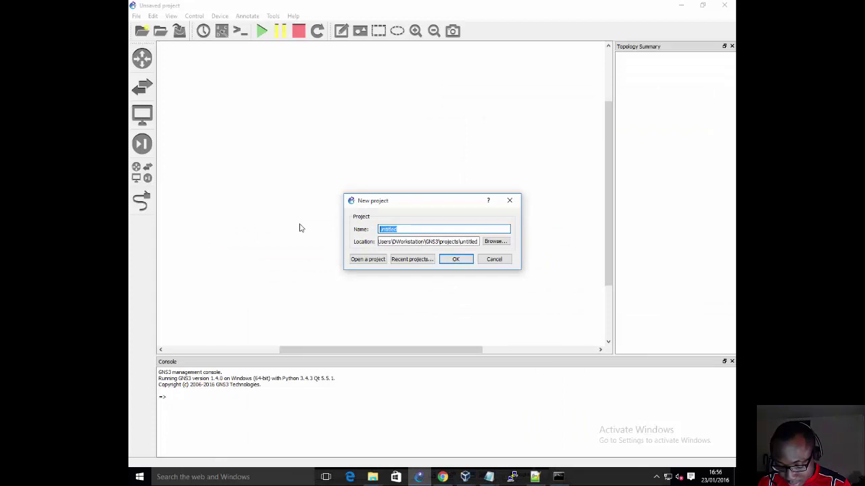
{"action": "type", "text": "NetApp-2"}
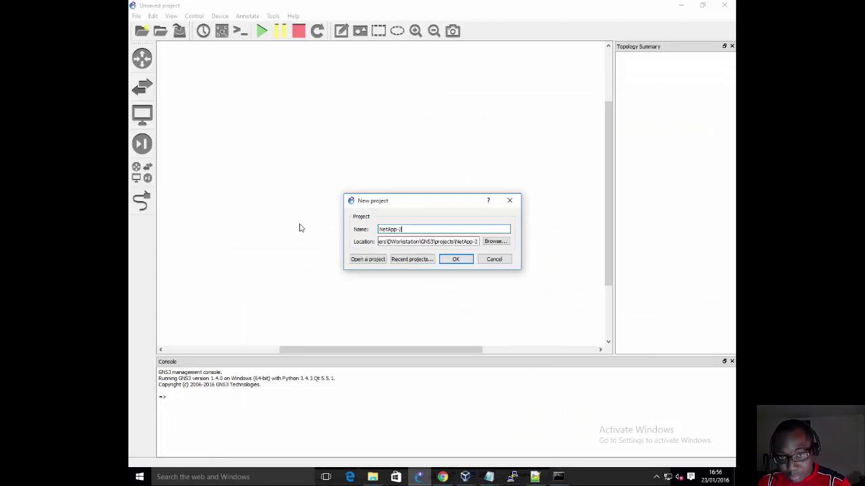
{"action": "type", "text": "Lab"}
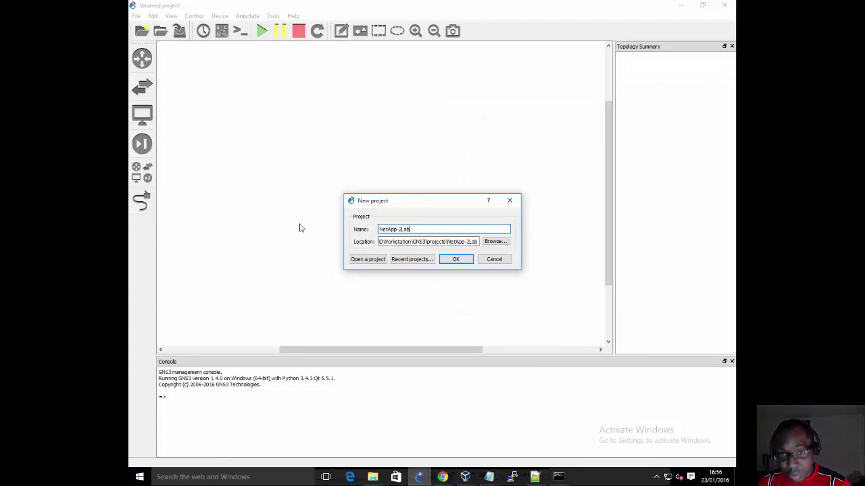
{"action": "left_click", "coordinate": [462, 261]}
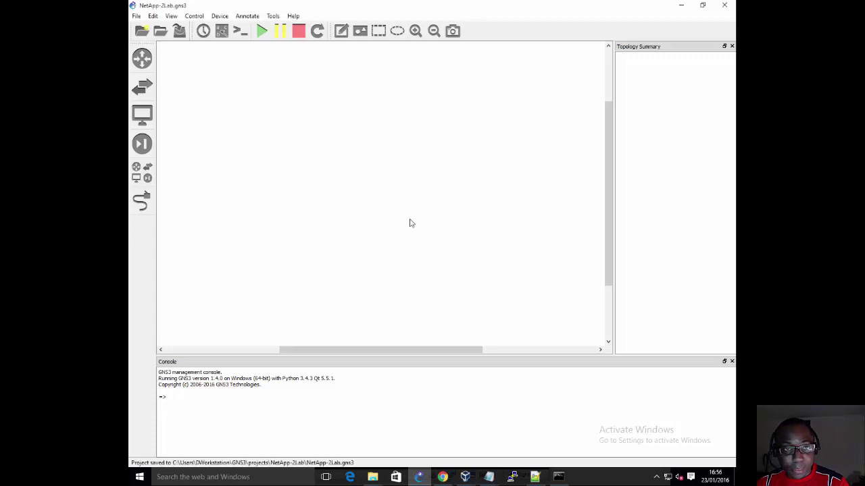
{"action": "left_click", "coordinate": [153, 15]}
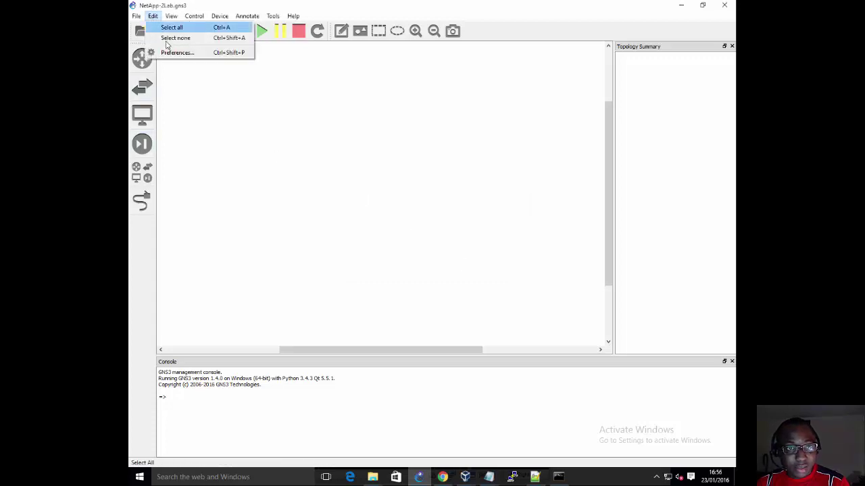
{"action": "left_click", "coordinate": [171, 58]}
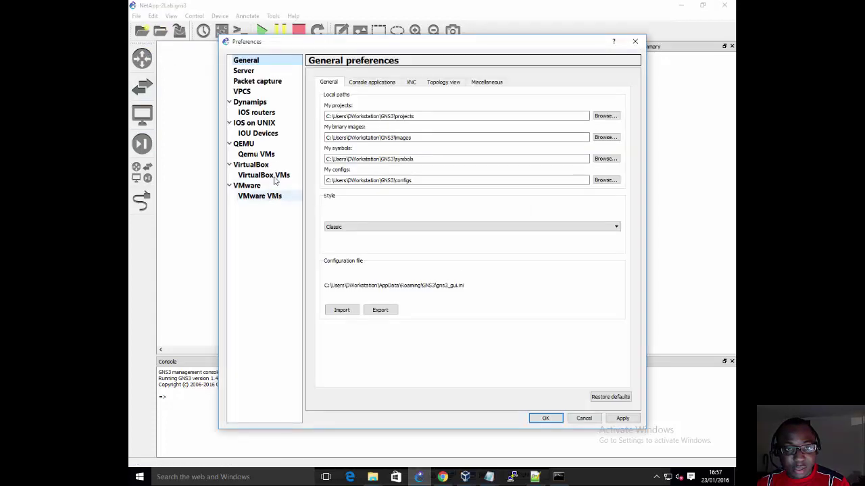
{"action": "left_click", "coordinate": [274, 176]}
{"action": "left_click", "coordinate": [350, 87]}
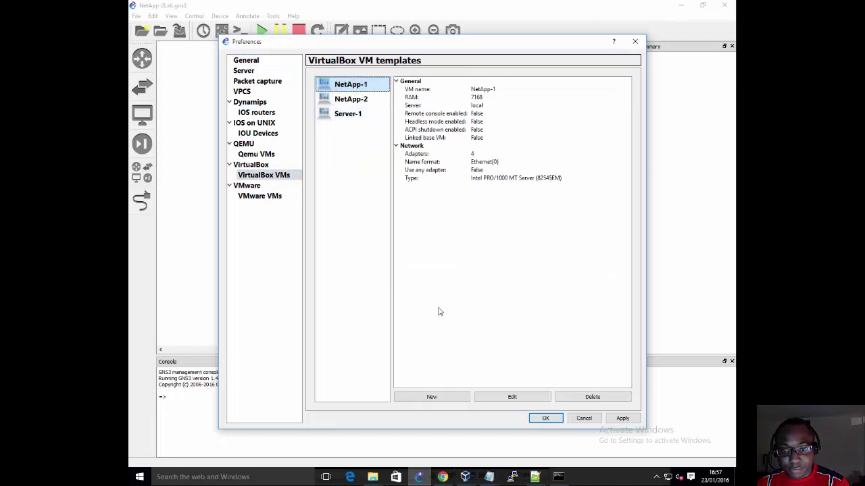
{"action": "left_click", "coordinate": [573, 398]}
{"action": "left_click", "coordinate": [361, 89]}
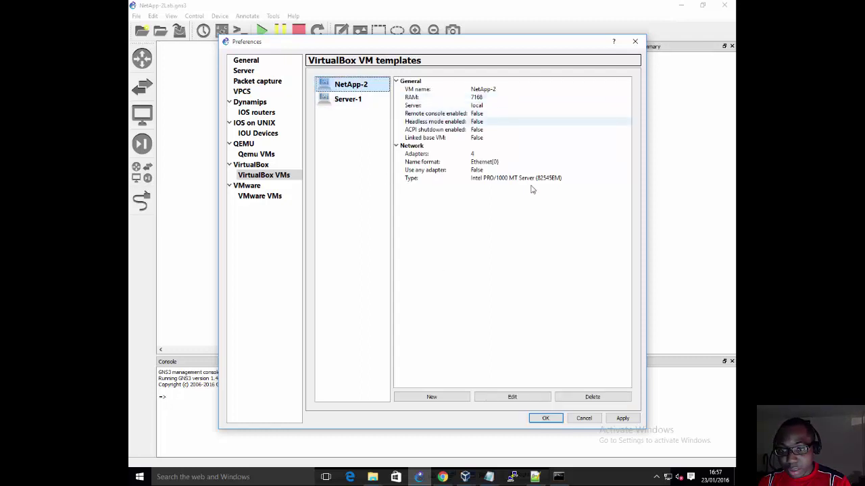
{"action": "left_click", "coordinate": [578, 399]}
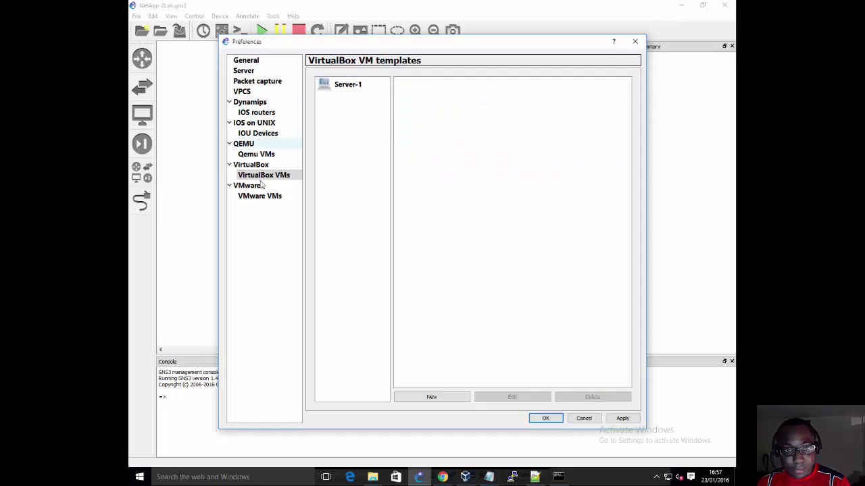
{"action": "left_click", "coordinate": [448, 396]}
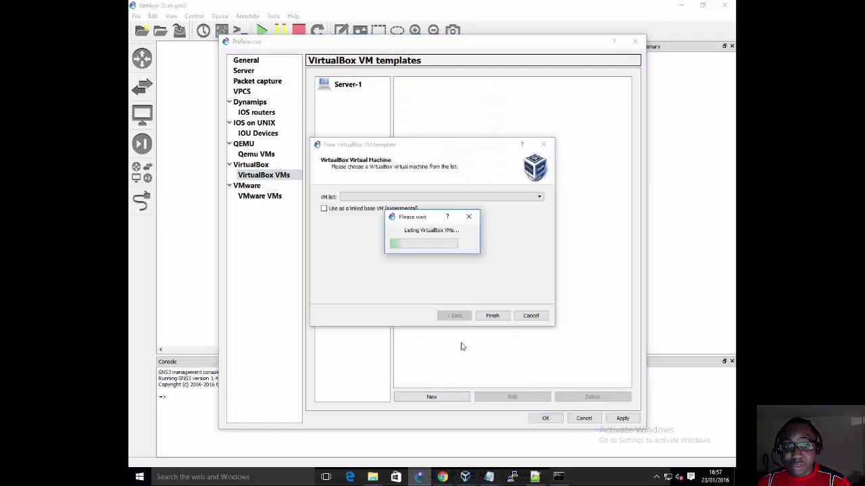
{"action": "left_click", "coordinate": [492, 200]}
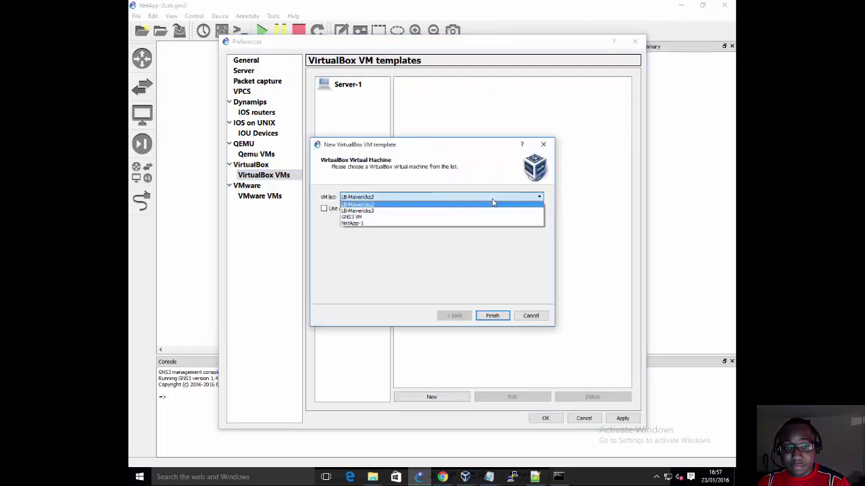
{"action": "left_click", "coordinate": [374, 224]}
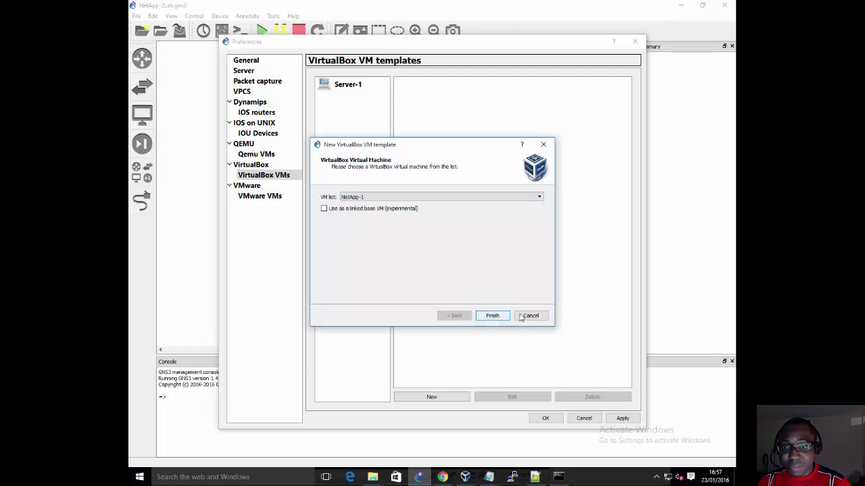
{"action": "left_click", "coordinate": [492, 316]}
{"action": "left_click", "coordinate": [582, 419]}
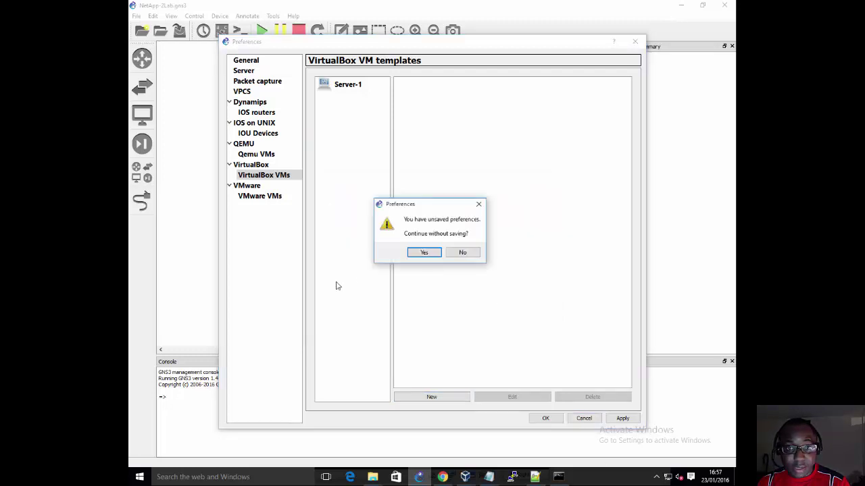
{"action": "left_click", "coordinate": [424, 254]}
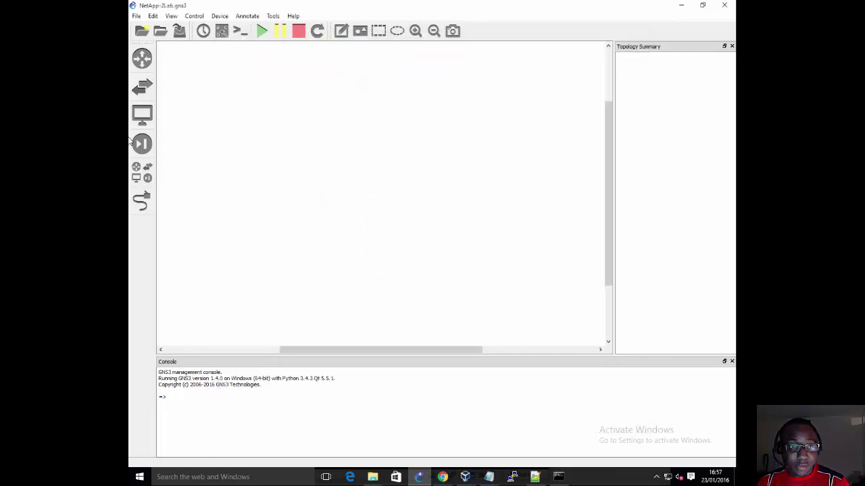
Step: Place an EtherSwitch router R1 and Server-1 just above it in the workspace
{"action": "left_click", "coordinate": [142, 172]}
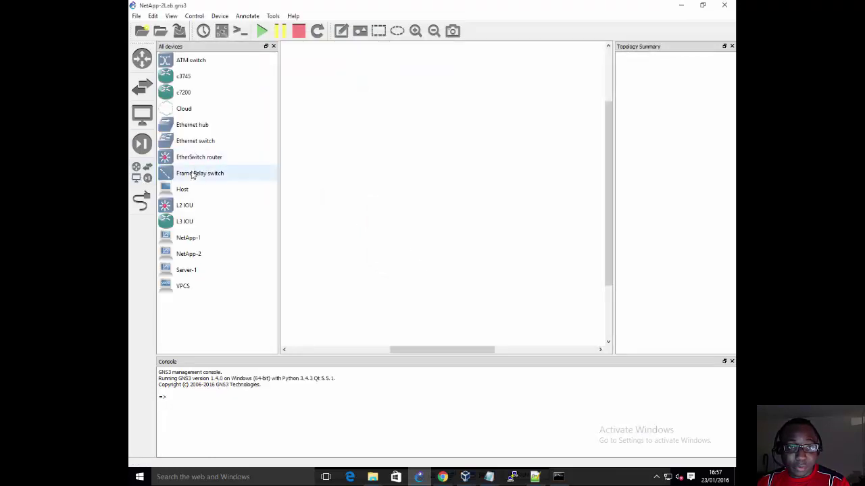
{"action": "left_click_drag", "start_coordinate": [173, 158], "coordinate": [407, 171]}
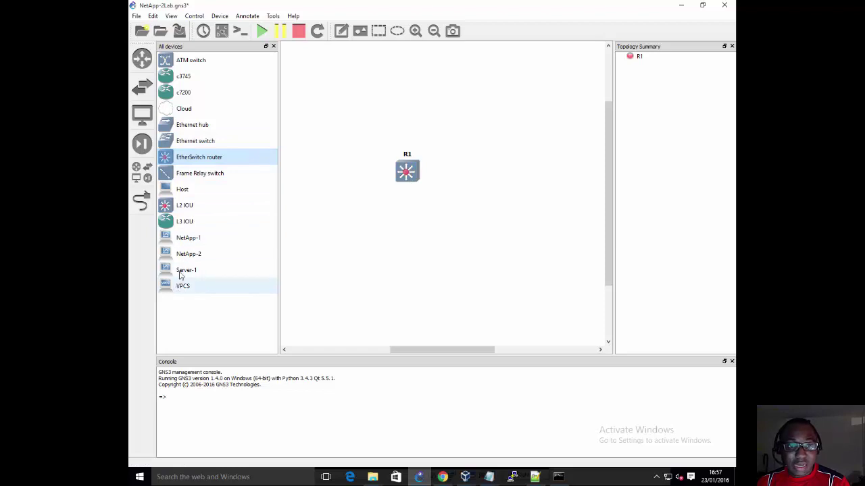
{"action": "left_click_drag", "start_coordinate": [184, 271], "coordinate": [398, 113]}
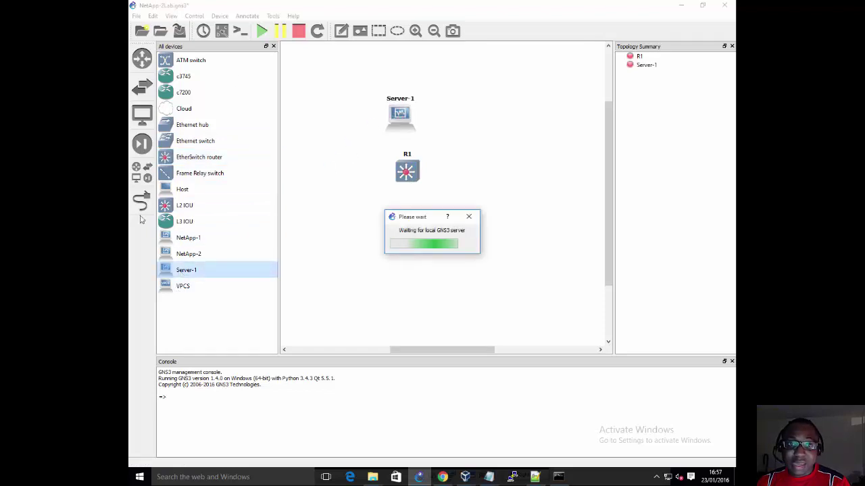
Step: Link R1's FastEthernet0/0 to Server-1's Ethernet0, then switch to VirtualBox Manager
{"action": "left_click", "coordinate": [142, 201]}
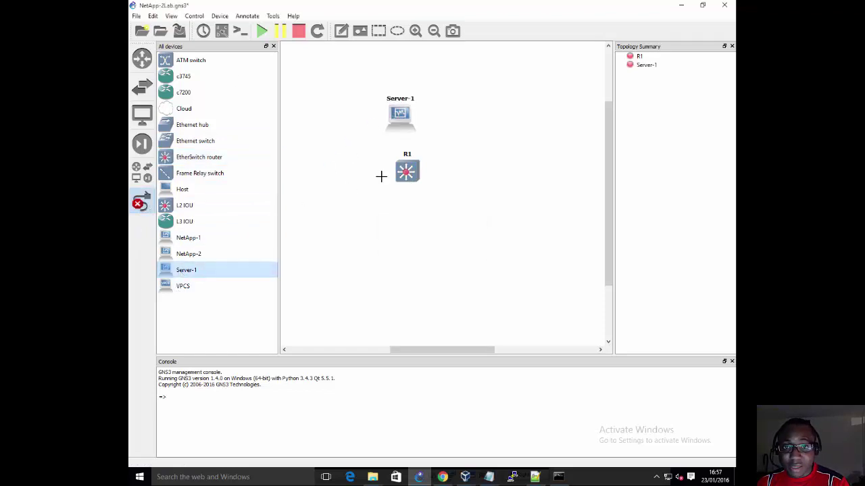
{"action": "left_click", "coordinate": [406, 169]}
{"action": "left_click", "coordinate": [433, 174]}
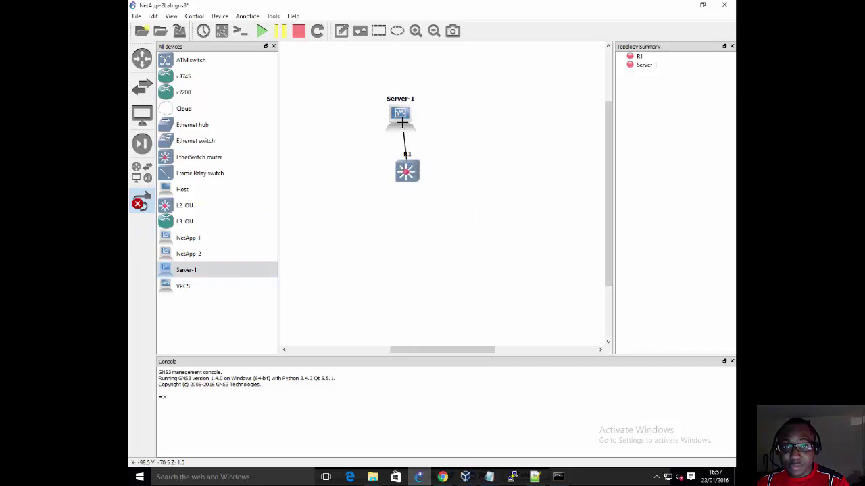
{"action": "left_click", "coordinate": [403, 123]}
{"action": "left_click", "coordinate": [415, 130]}
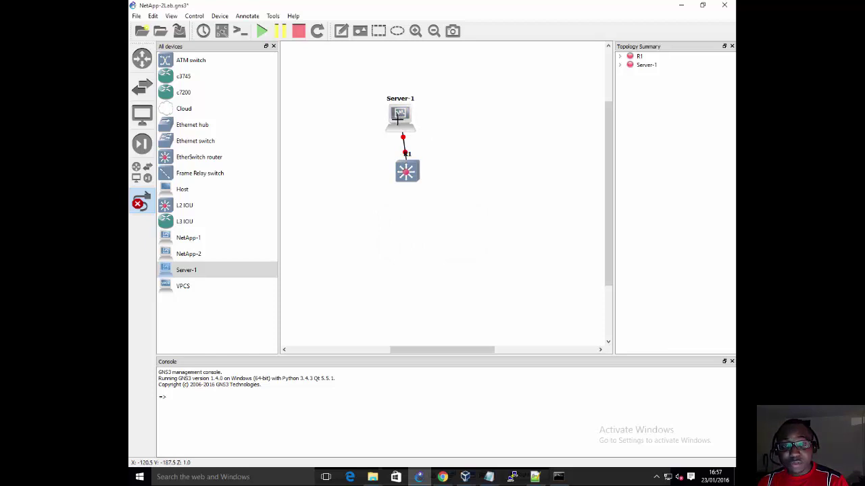
{"action": "mouse_move", "coordinate": [398, 120]}
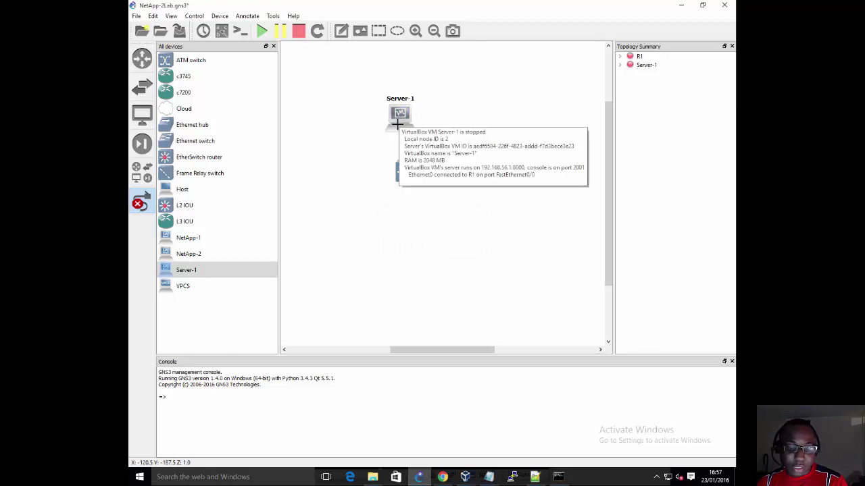
{"action": "left_click", "coordinate": [681, 5]}
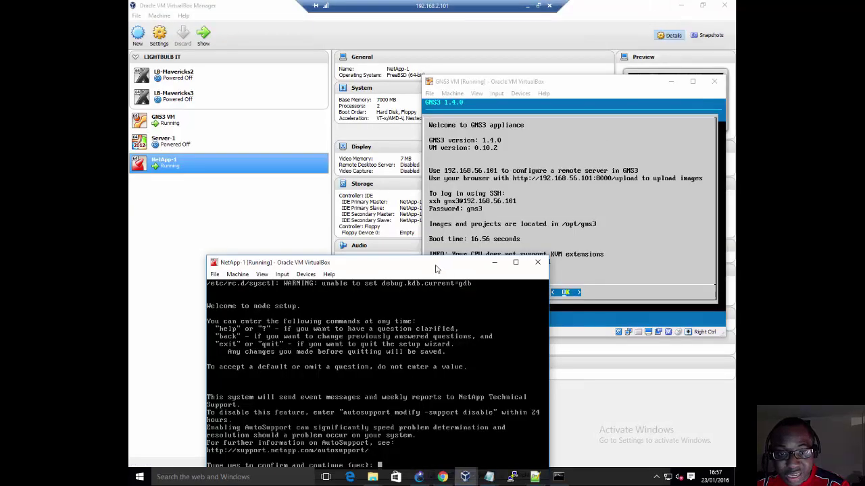
Step: Bring the NetApp-1 console forward and answer yes to the autosupport notice
{"action": "left_click_drag", "start_coordinate": [437, 264], "coordinate": [593, 104]}
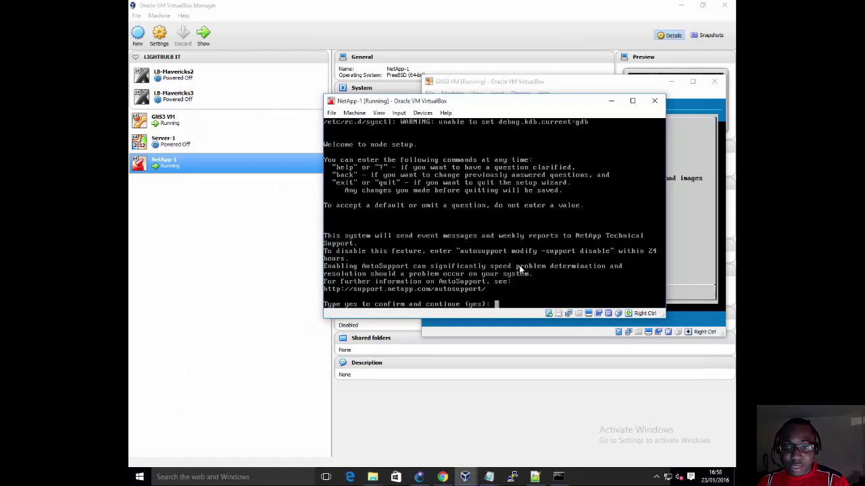
{"action": "type", "text": "yes"}
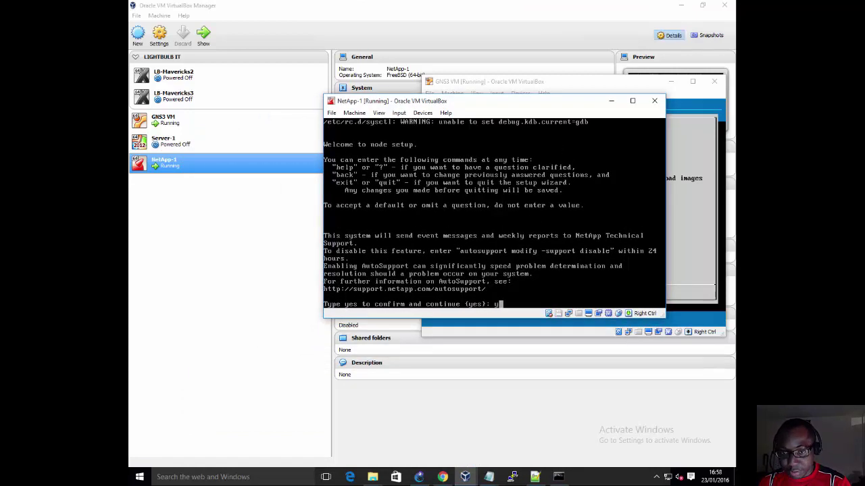
{"action": "key", "text": "Return"}
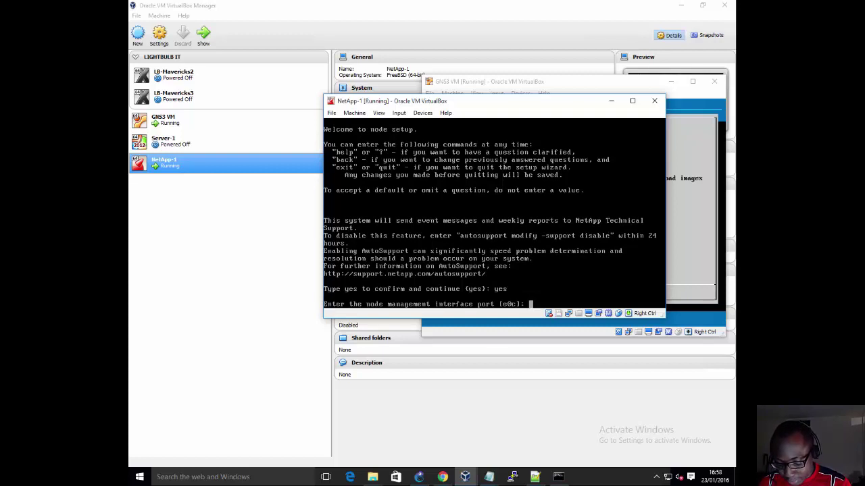
Step: Enter management port e0a, IP 192.168.2.85 and netmask 255.255.255.0
{"action": "type", "text": "e0a"}
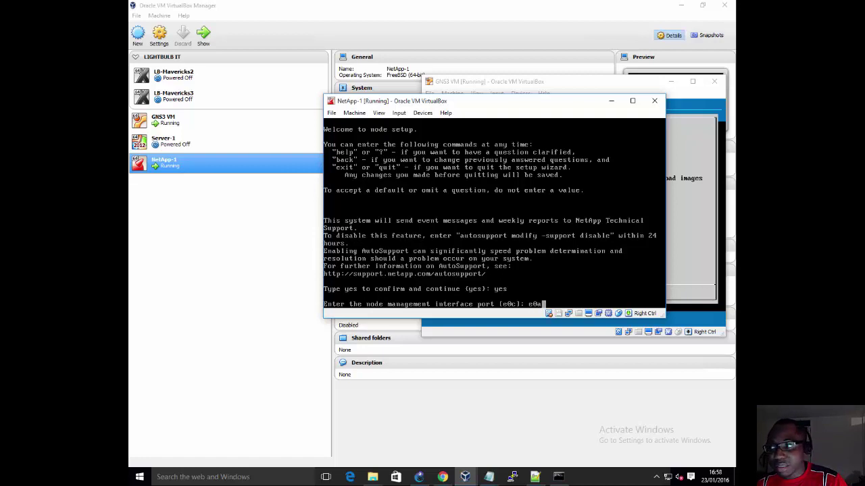
{"action": "key", "text": "Return"}
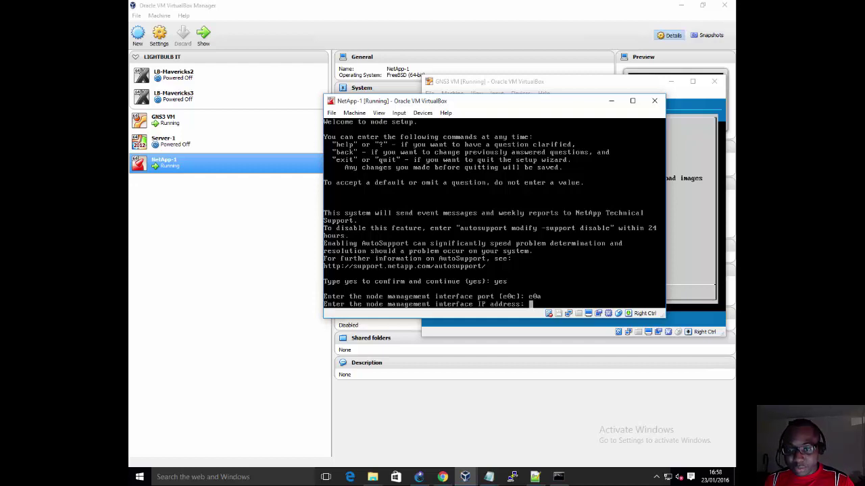
{"action": "type", "text": "192.1"}
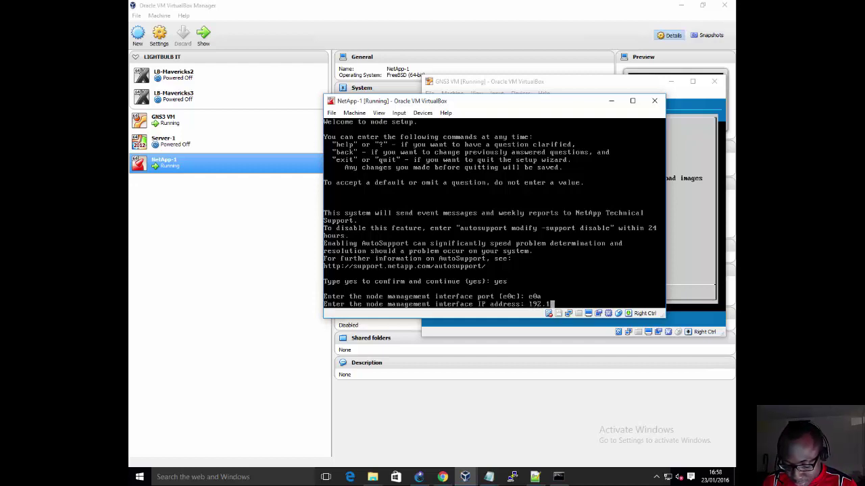
{"action": "type", "text": "68.2."}
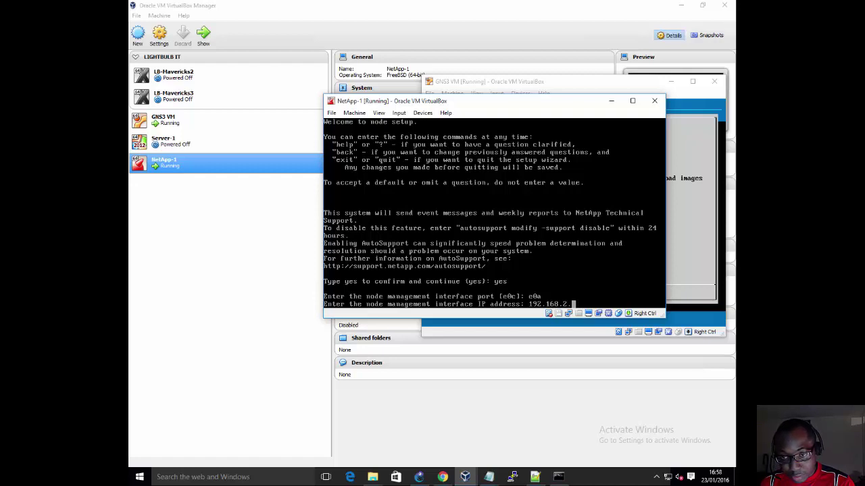
{"action": "type", "text": "8"}
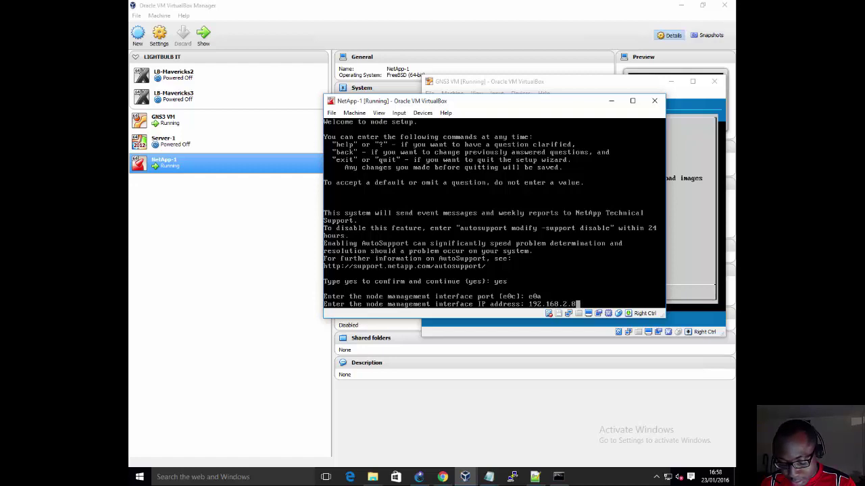
{"action": "type", "text": "5"}
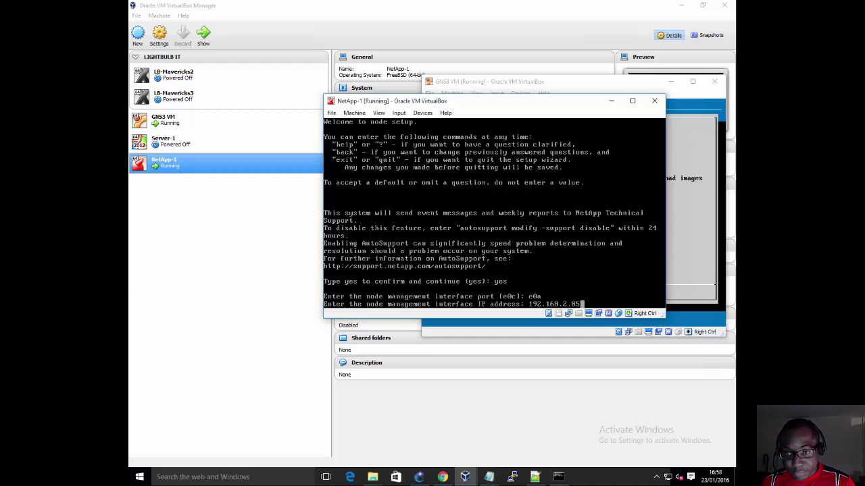
{"action": "key", "text": "Return"}
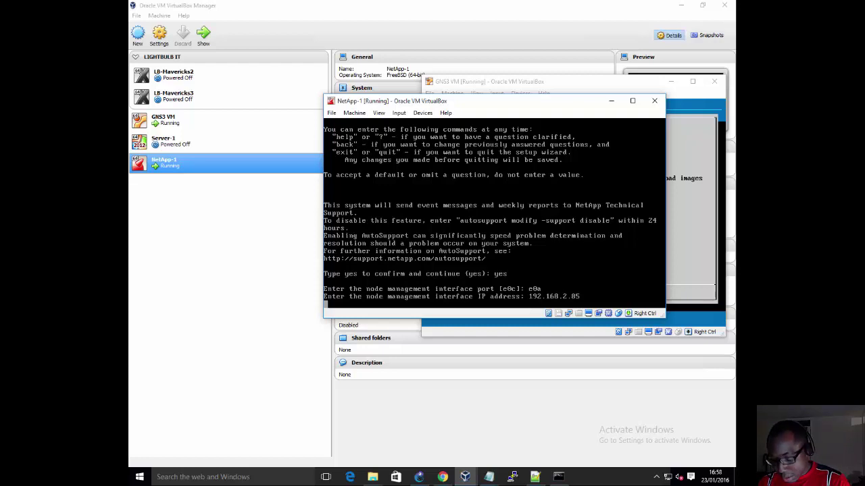
{"action": "type", "text": "255"}
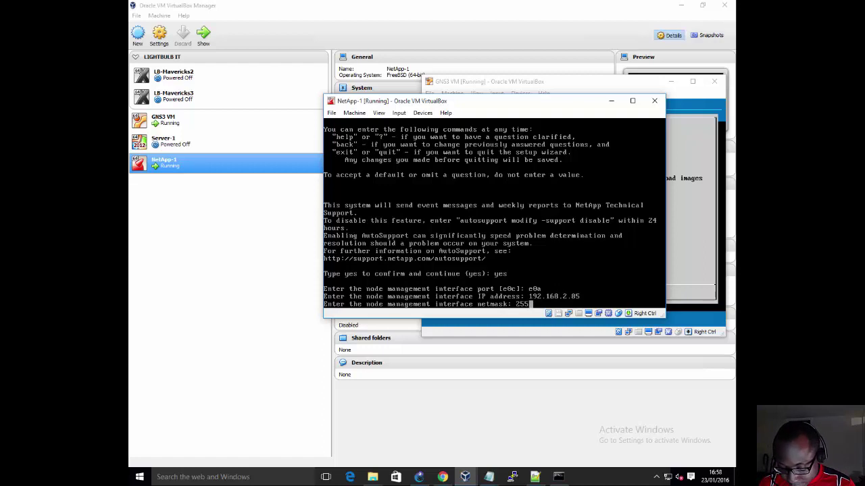
{"action": "type", "text": ".255.2"}
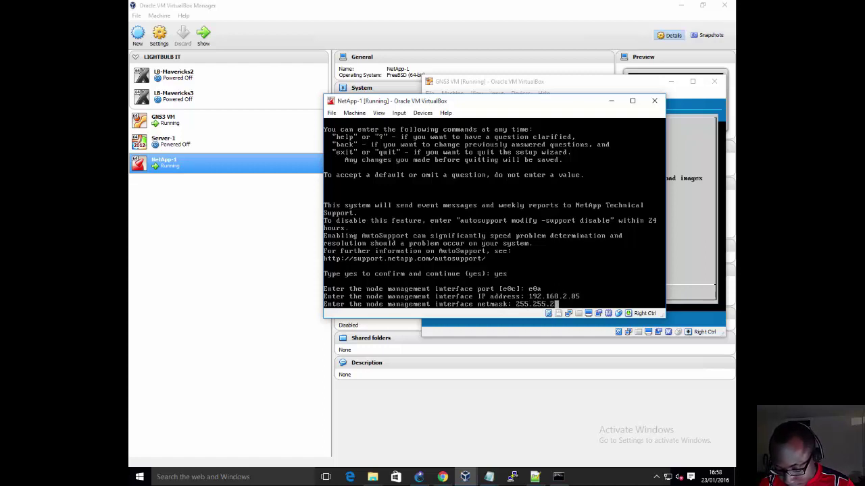
{"action": "type", "text": "55.0"}
{"action": "key", "text": "Return"}
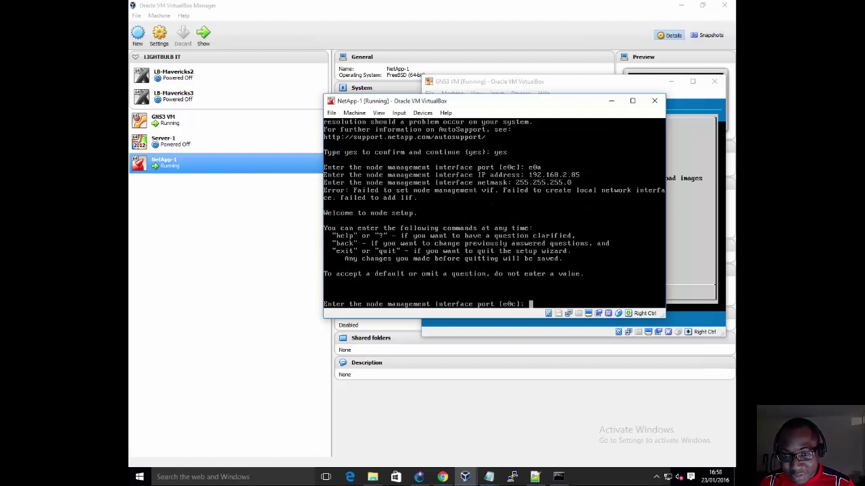
Step: Accept default port e0c, IP 192.168.2.85 and netmask, and set gateway 192.168.2.253
{"action": "key", "text": "Return"}
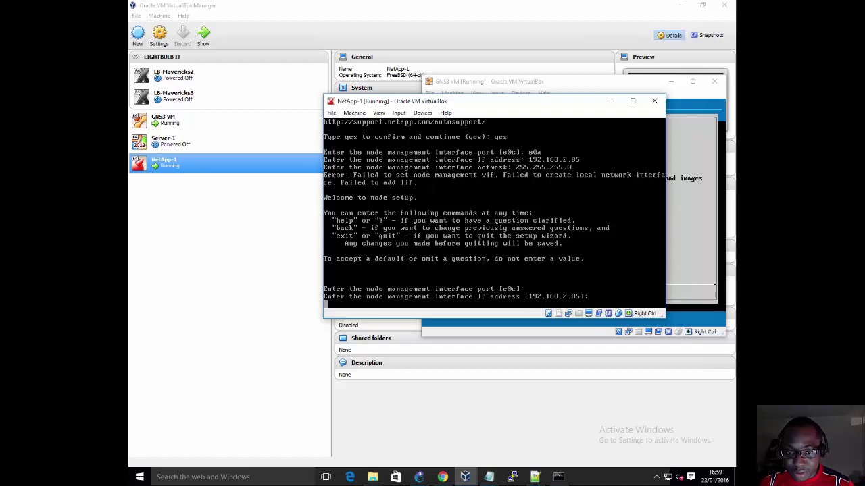
{"action": "key", "text": "Return"}
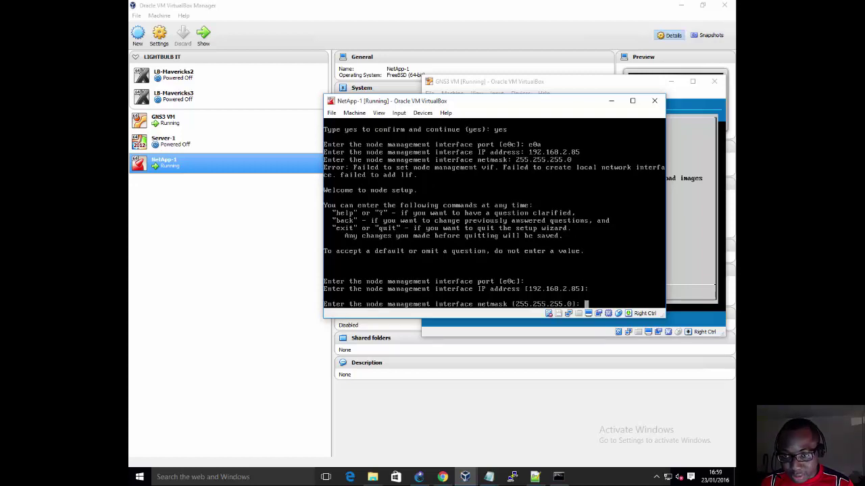
{"action": "key", "text": "Return"}
{"action": "type", "text": "192"}
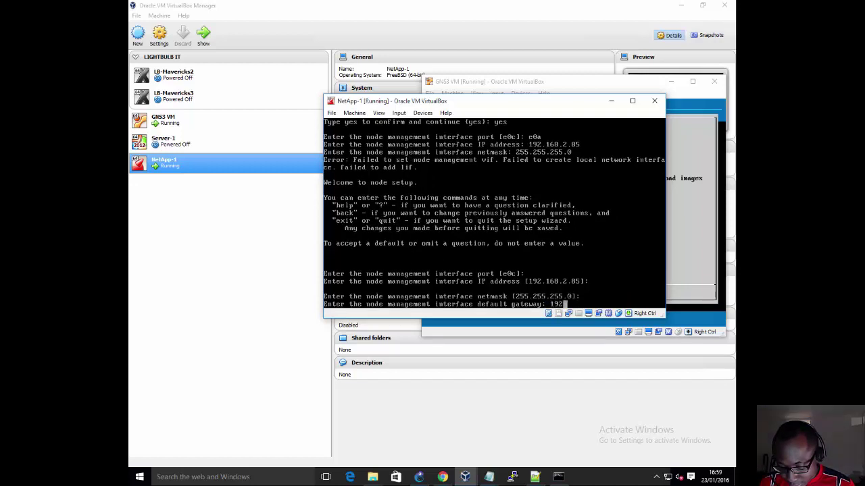
{"action": "type", "text": ".168."}
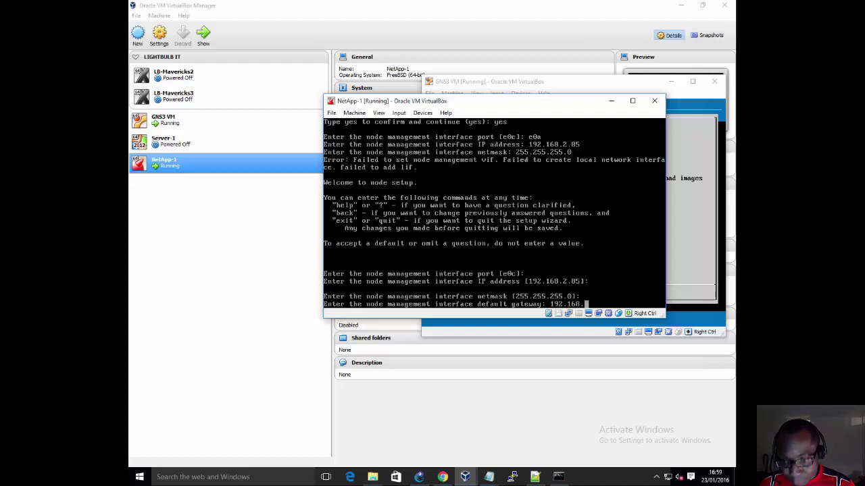
{"action": "type", "text": "2.253"}
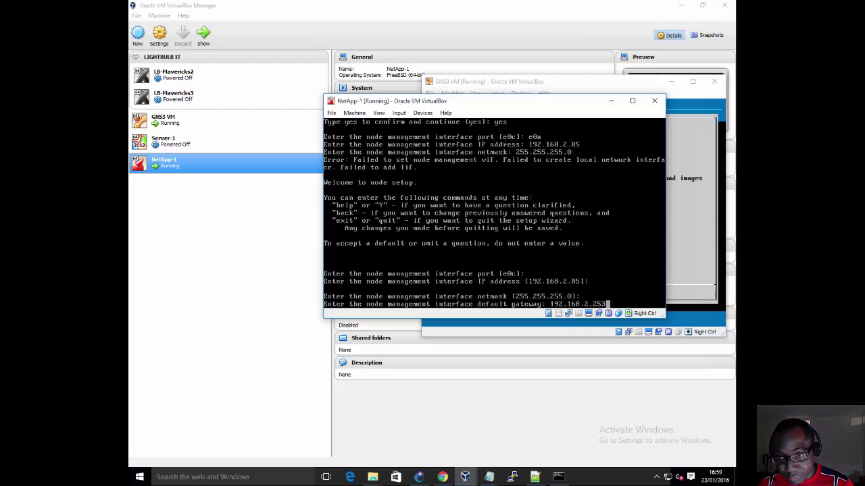
{"action": "key", "text": "Return"}
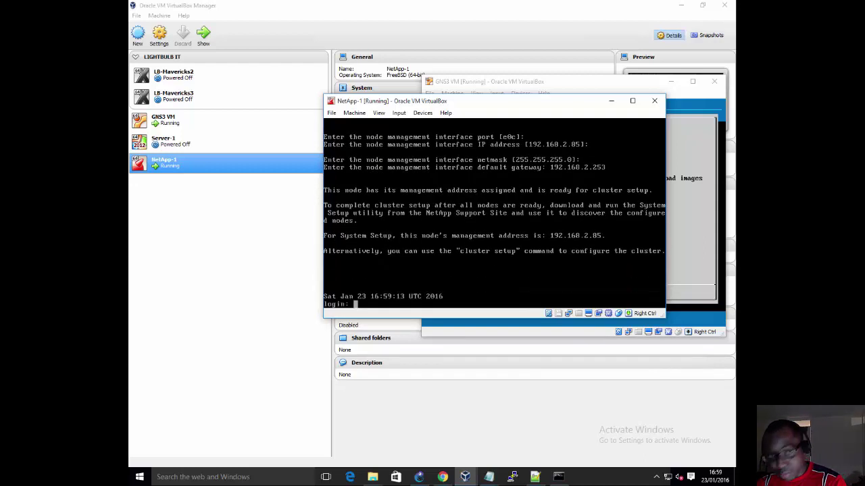
Step: Bridge NetApp-1's Adapter 3 to Intel(R) Ethernet Server Adapter I340-T4 #2 and save the settings
{"action": "left_click", "coordinate": [354, 113]}
{"action": "left_click", "coordinate": [363, 130]}
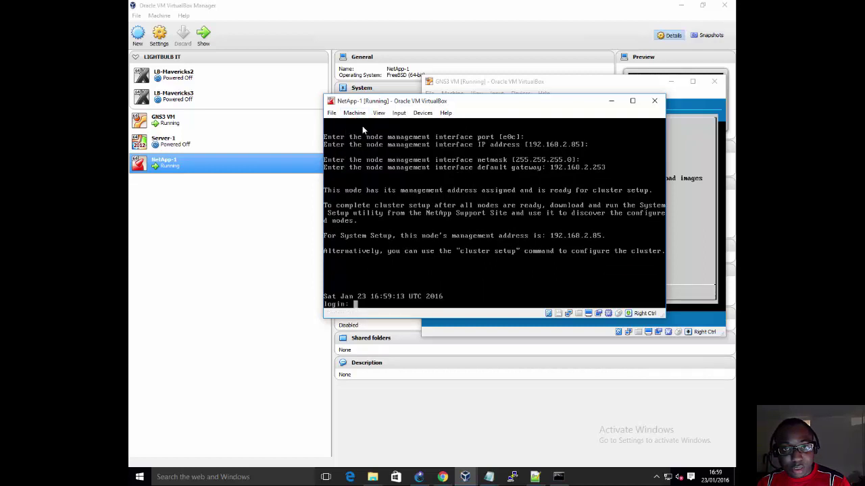
{"action": "left_click", "coordinate": [372, 195]}
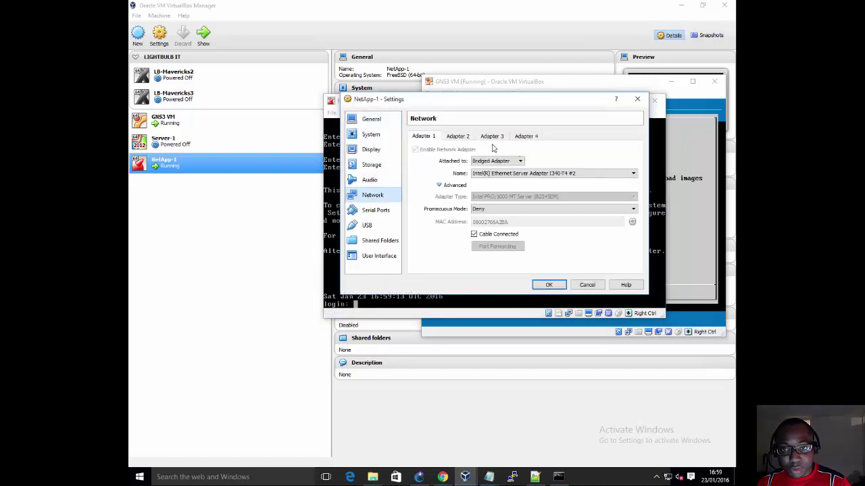
{"action": "left_click", "coordinate": [491, 136]}
{"action": "left_click", "coordinate": [495, 161]}
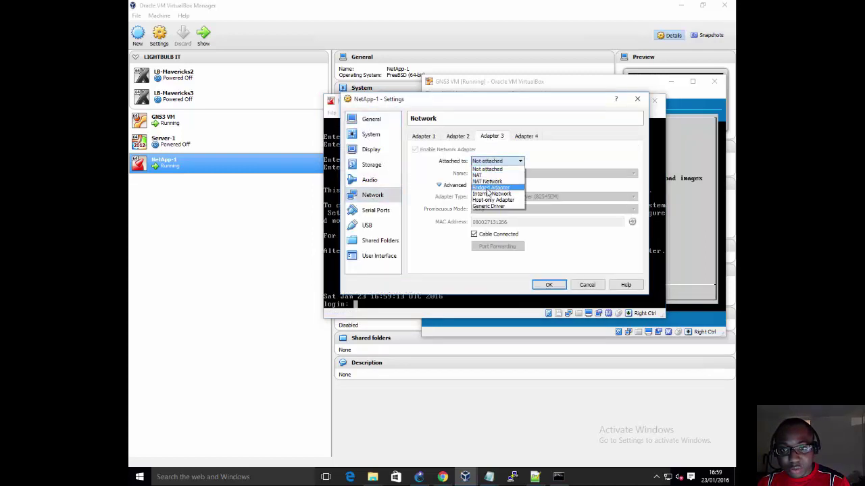
{"action": "left_click", "coordinate": [490, 188]}
{"action": "left_click", "coordinate": [504, 174]}
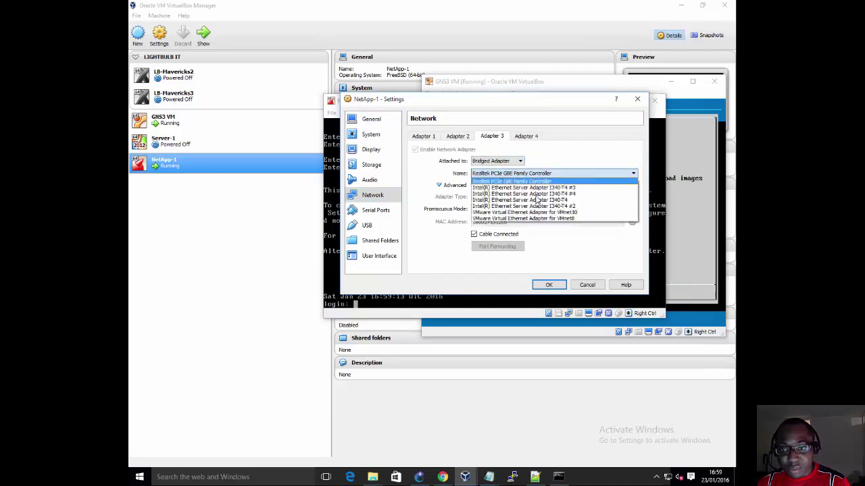
{"action": "left_click", "coordinate": [539, 206]}
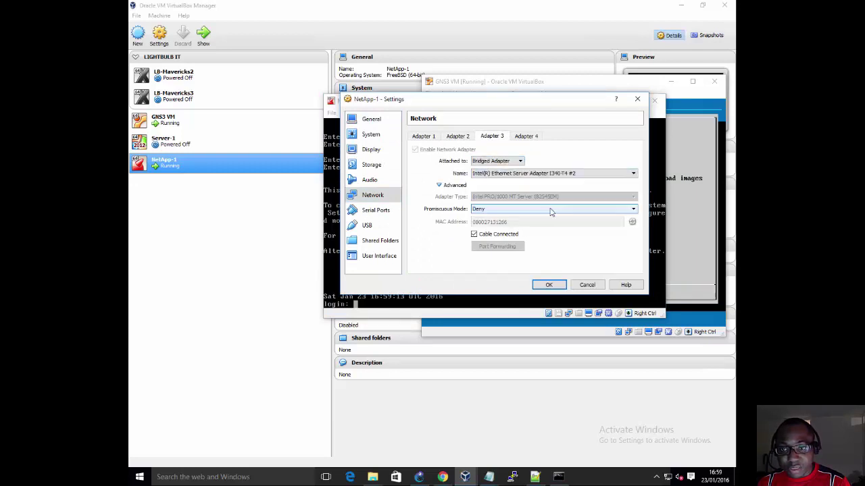
{"action": "left_click", "coordinate": [550, 286]}
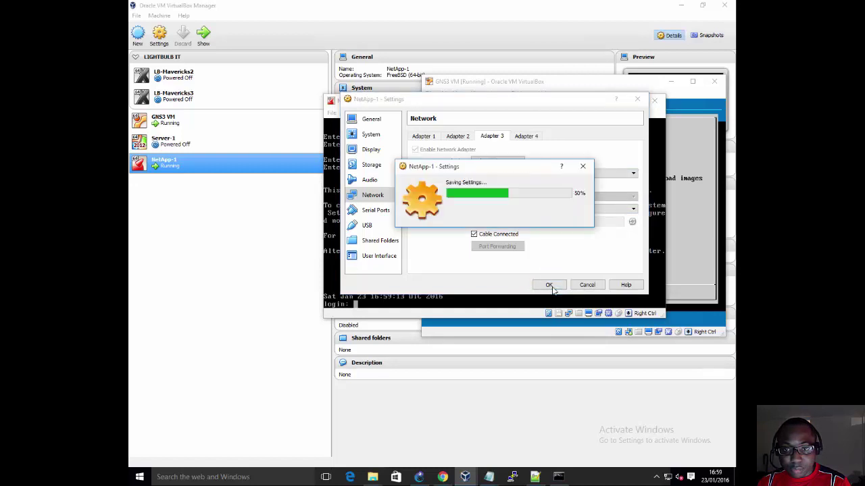
{"action": "left_click", "coordinate": [559, 478]}
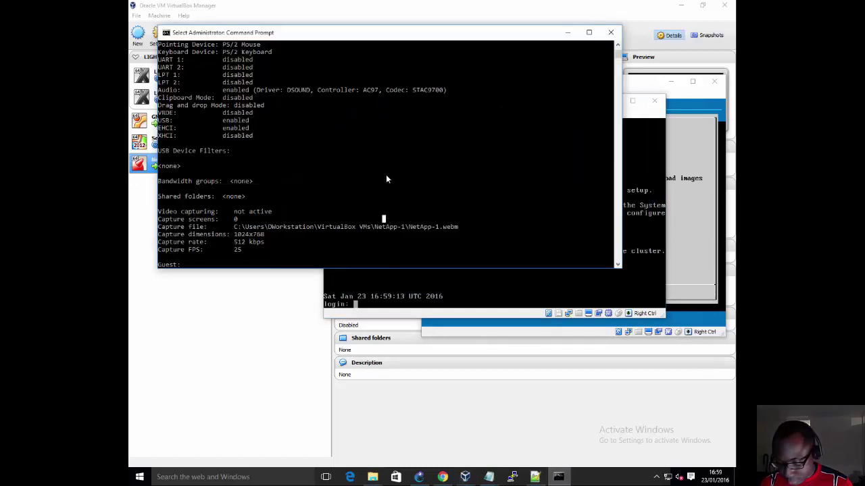
Step: Run 'ping 192.168.2.85' in the Command Prompt
{"action": "type", "text": "ping 1"}
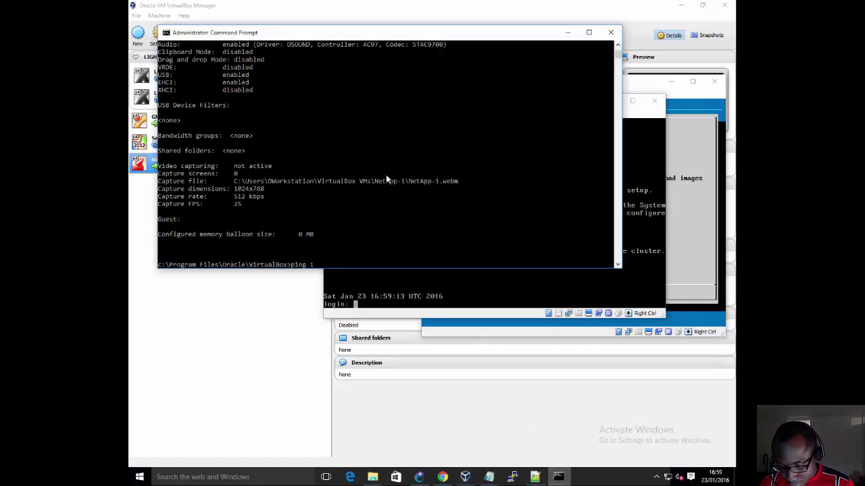
{"action": "type", "text": "92.168.2"}
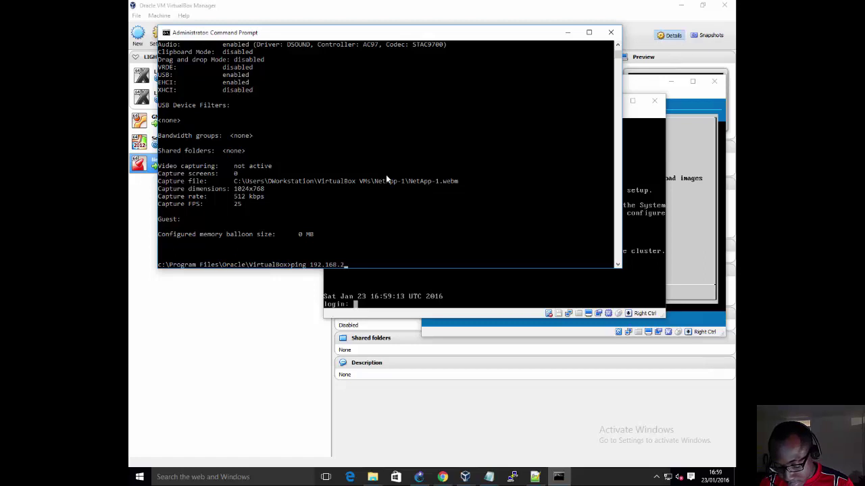
{"action": "type", "text": ".85"}
{"action": "key", "text": "Return"}
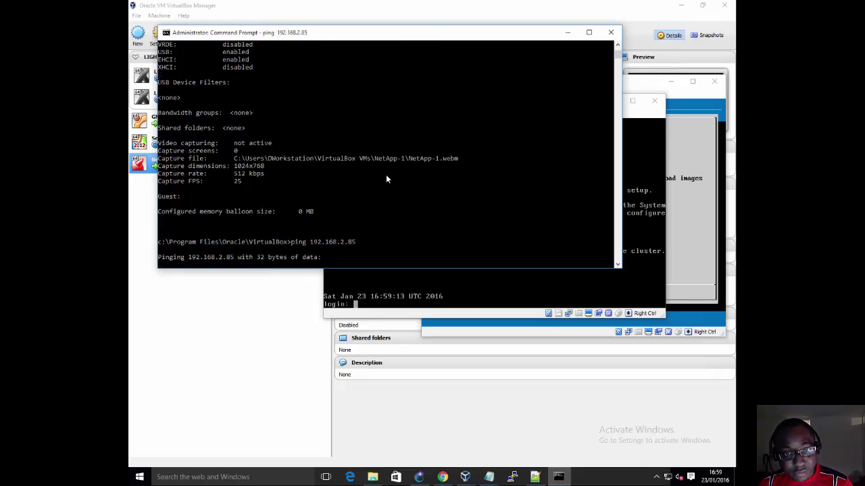
Step: Open NetApp-1's network settings and check the host's network and sharing overview
{"action": "left_click", "coordinate": [635, 106]}
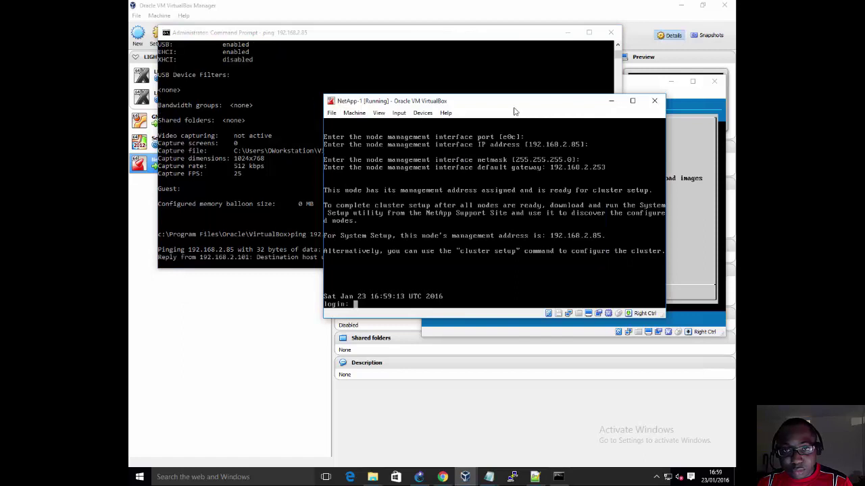
{"action": "left_click", "coordinate": [354, 113]}
{"action": "left_click", "coordinate": [359, 126]}
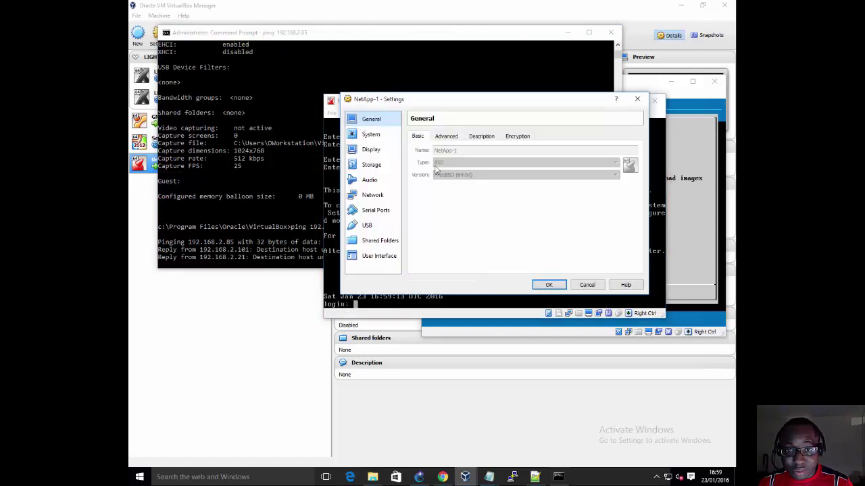
{"action": "left_click", "coordinate": [379, 196]}
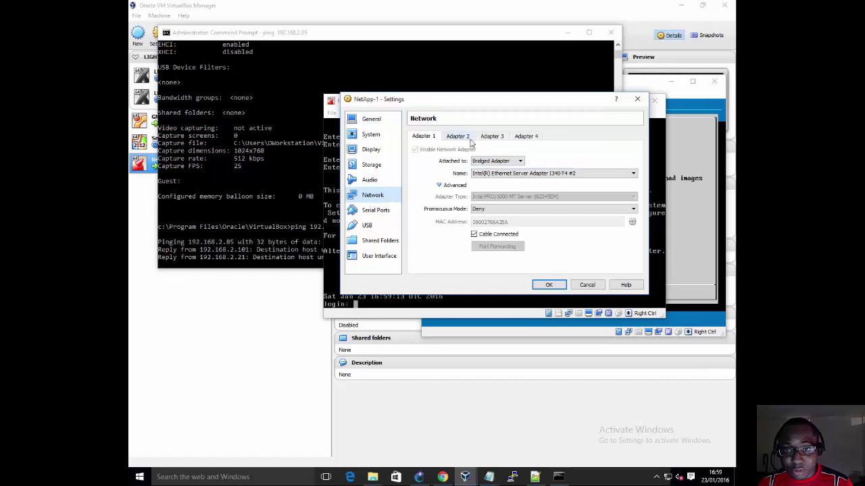
{"action": "left_click", "coordinate": [517, 175]}
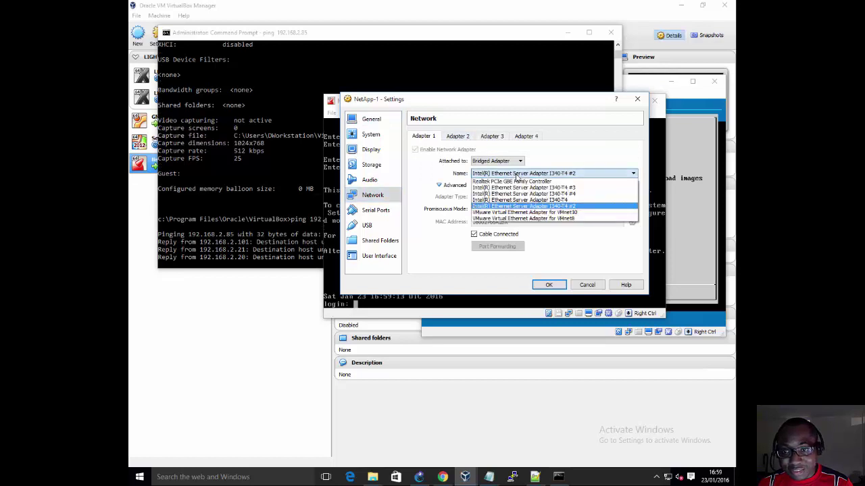
{"action": "right_click", "coordinate": [671, 478]}
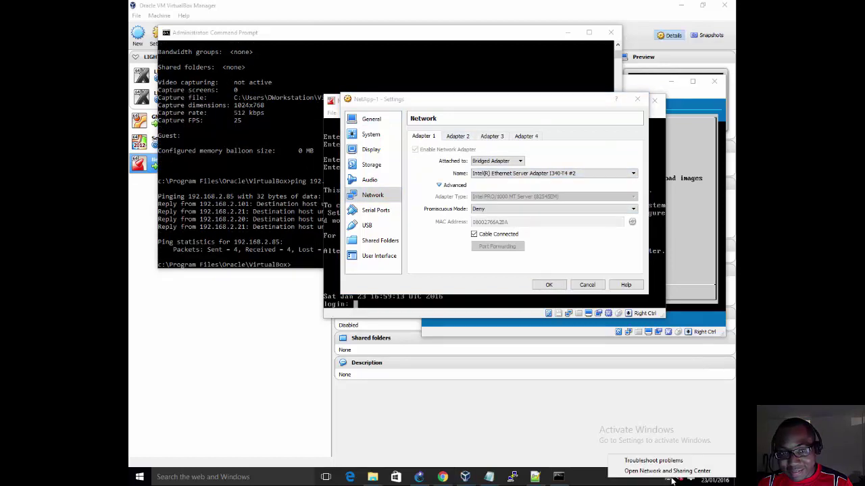
{"action": "left_click", "coordinate": [668, 471]}
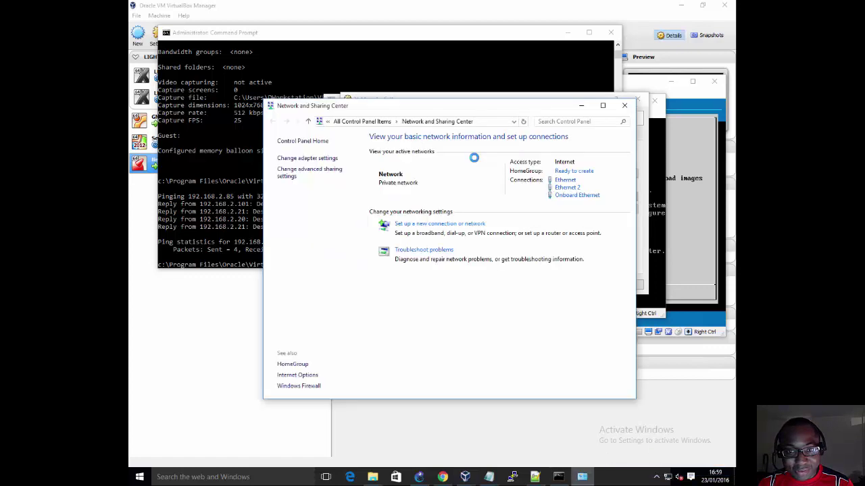
{"action": "left_click", "coordinate": [624, 106]}
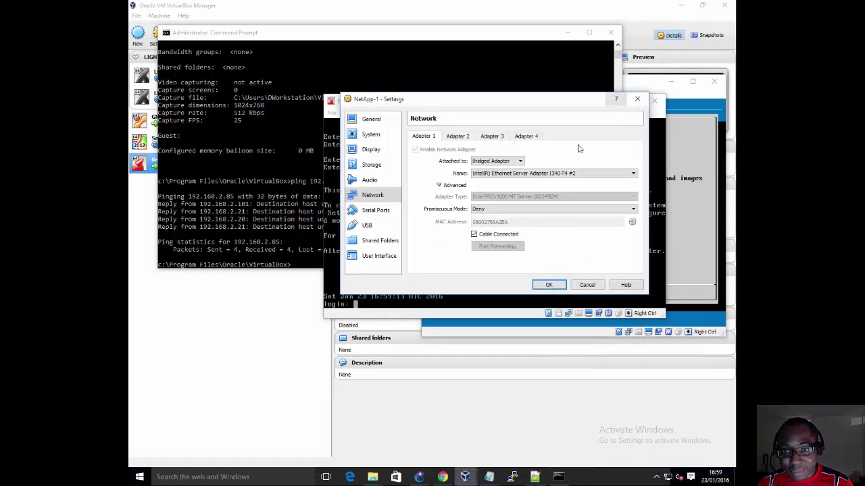
Step: Set promiscuous mode to Allow All on Adapters 1 and 3 and save
{"action": "left_click", "coordinate": [513, 213]}
{"action": "left_click", "coordinate": [501, 230]}
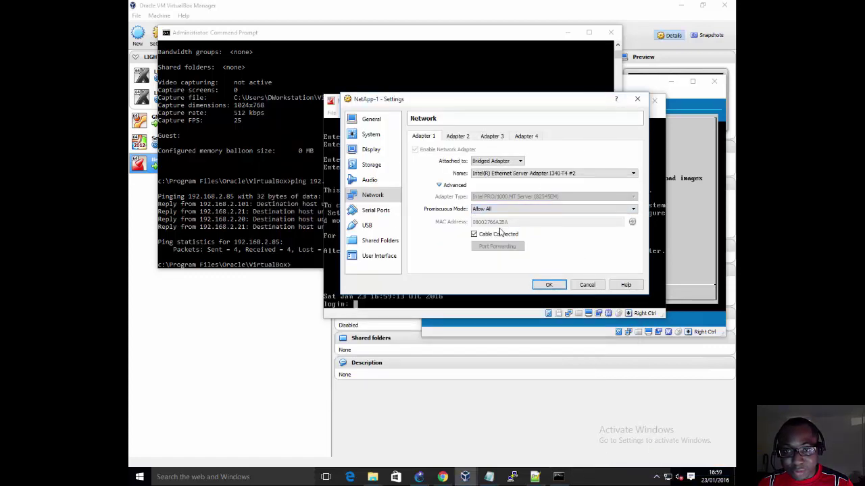
{"action": "left_click", "coordinate": [490, 136]}
{"action": "left_click", "coordinate": [487, 209]}
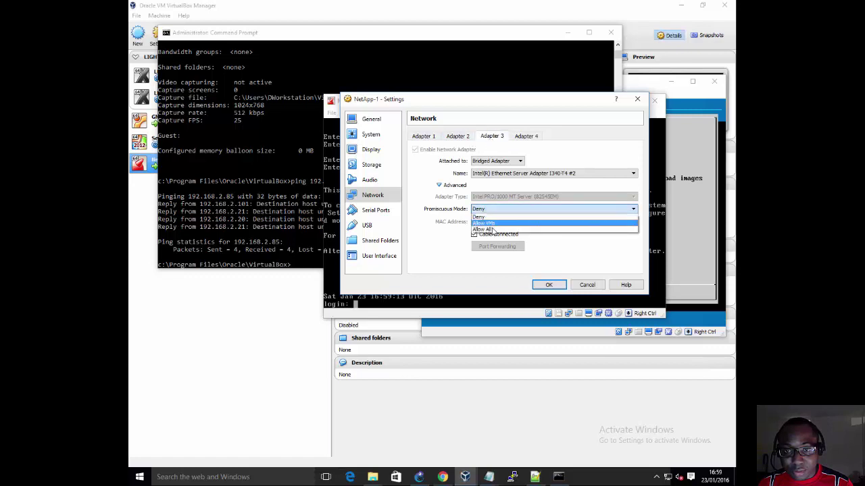
{"action": "left_click", "coordinate": [493, 230]}
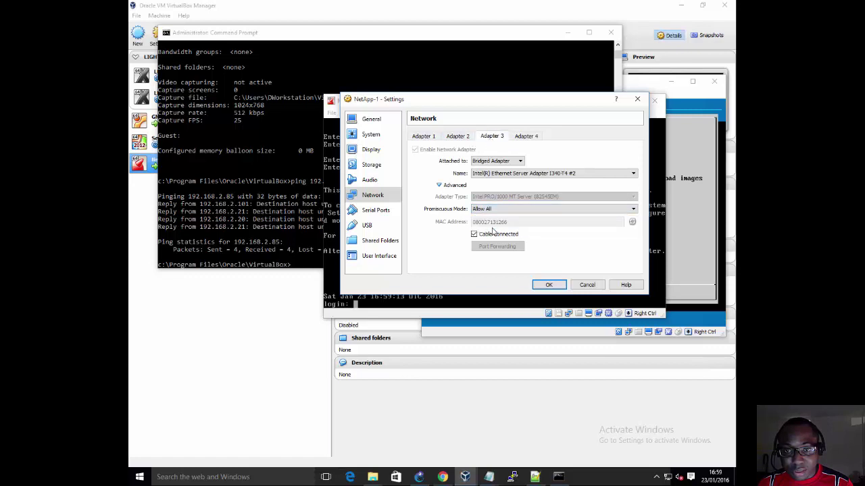
{"action": "left_click", "coordinate": [549, 285]}
{"action": "left_click", "coordinate": [248, 203]}
Step: Rerun the ping, then ping 192.168.2.85 continuously with -t
{"action": "key", "text": "Up"}
{"action": "key", "text": "Return"}
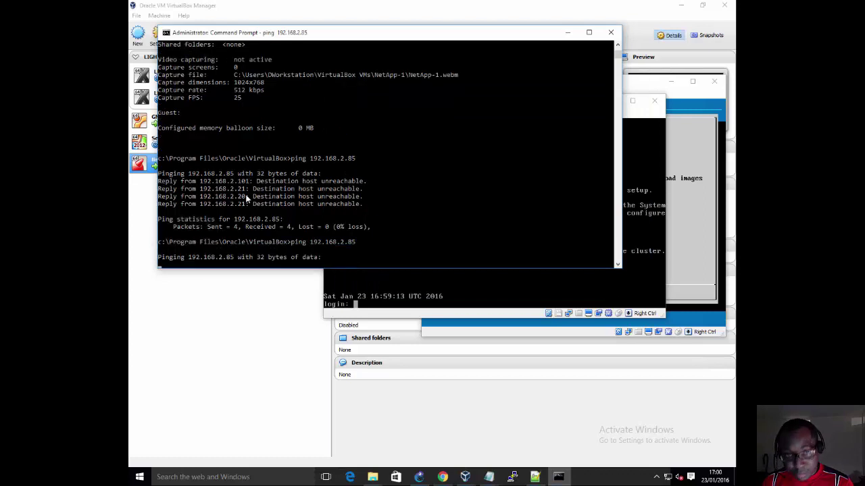
{"action": "key", "text": "ctrl+c"}
{"action": "key", "text": "Up"}
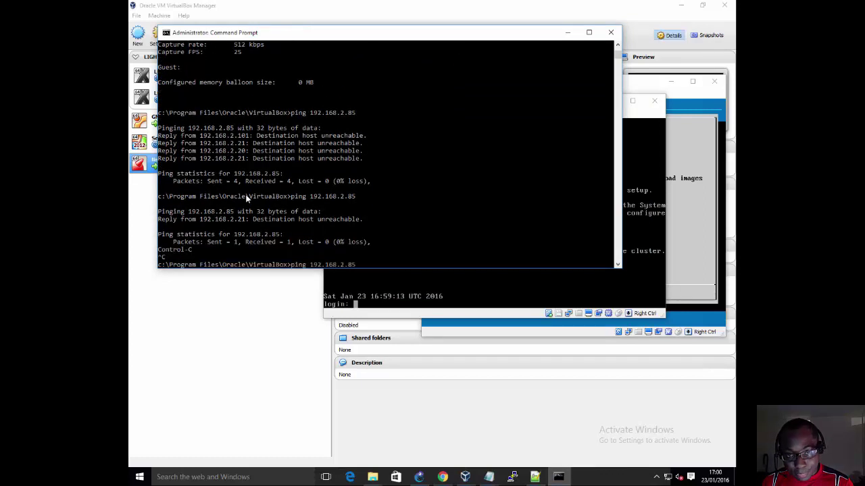
{"action": "type", "text": "-t"}
{"action": "key", "text": "Return"}
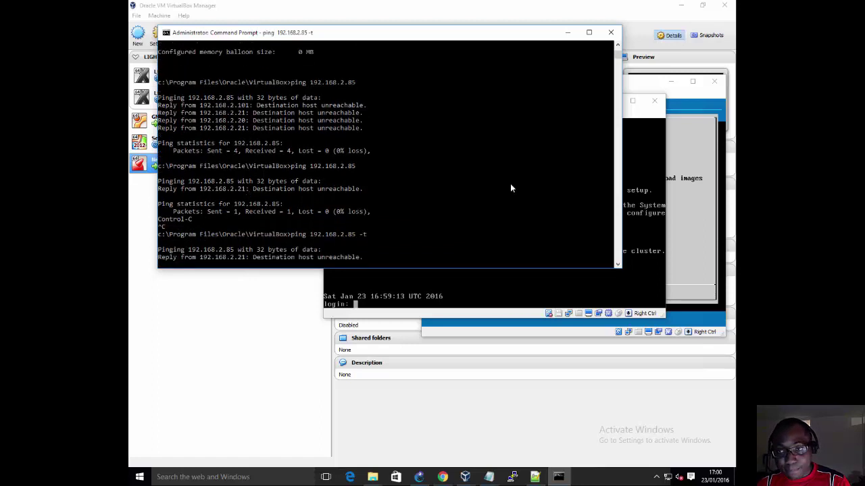
Step: Open NetApp-1's network settings and bridge Adapter 2 to the Realtek PCIe GBE controller
{"action": "left_click", "coordinate": [634, 119]}
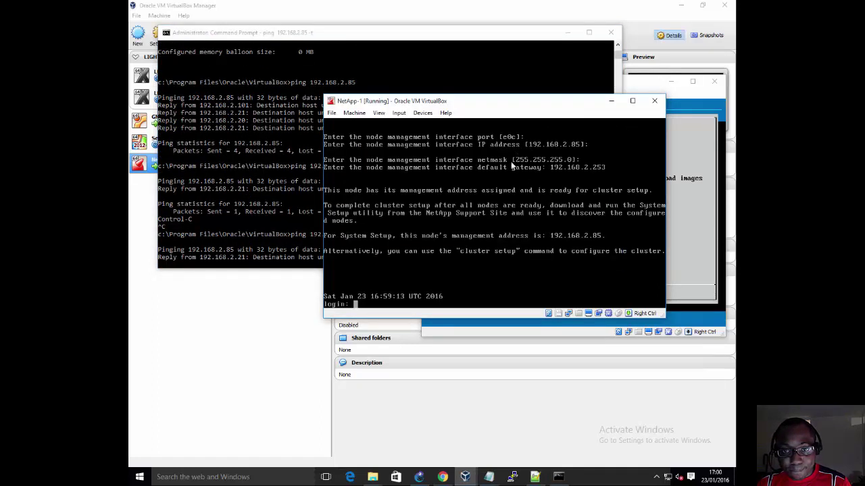
{"action": "left_click", "coordinate": [355, 113]}
{"action": "left_click", "coordinate": [362, 123]}
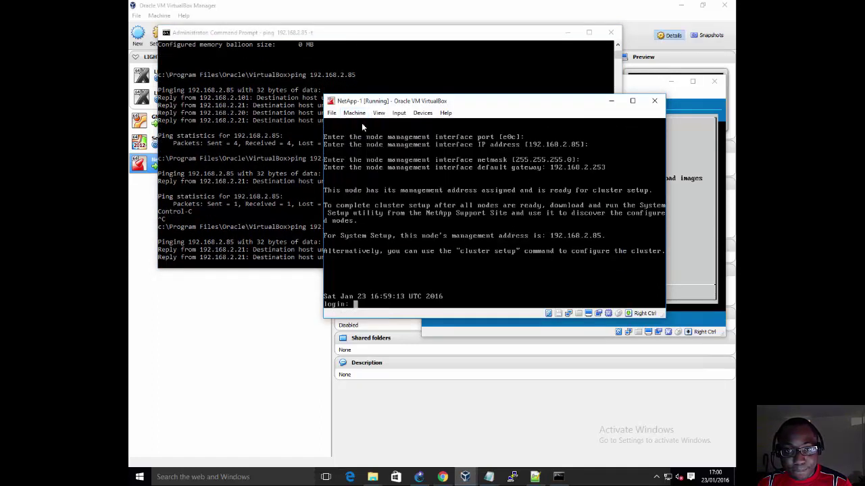
{"action": "left_click", "coordinate": [378, 195]}
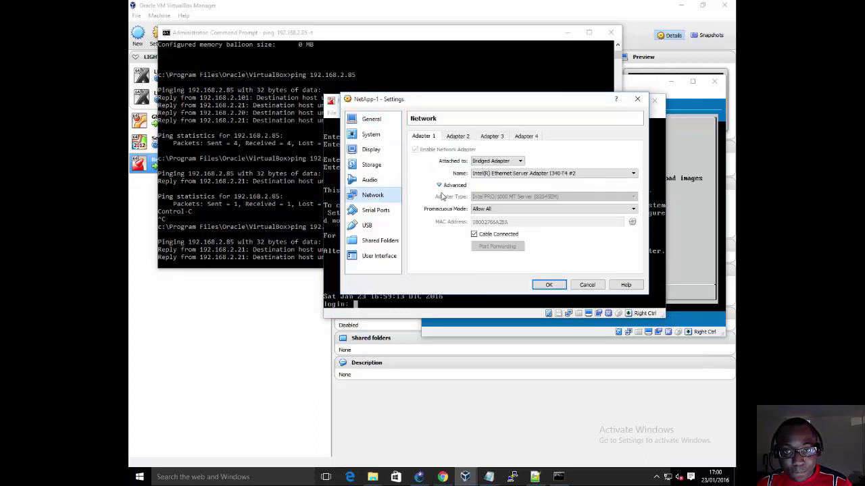
{"action": "left_click", "coordinate": [466, 137]}
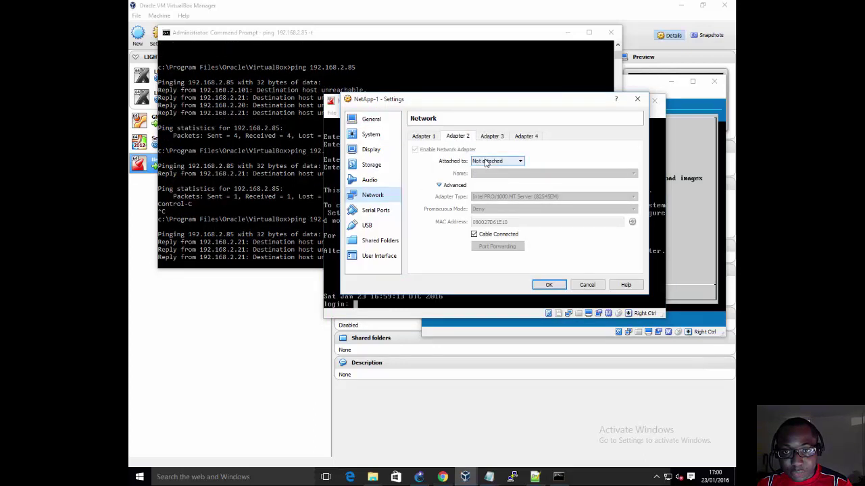
{"action": "left_click", "coordinate": [491, 138]}
{"action": "left_click", "coordinate": [470, 137]}
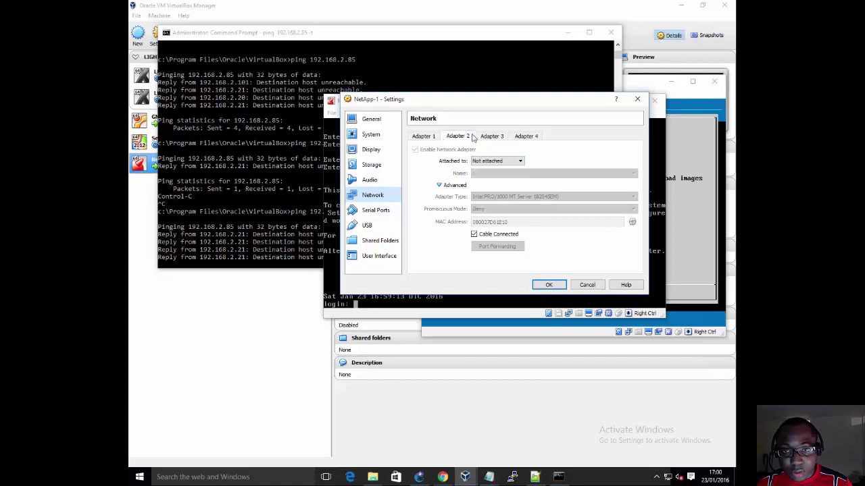
{"action": "left_click", "coordinate": [489, 160]}
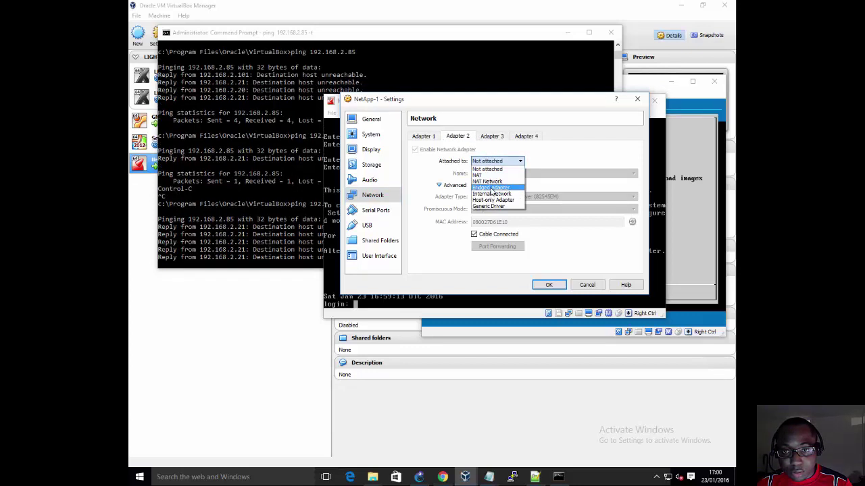
{"action": "left_click", "coordinate": [491, 187]}
{"action": "left_click", "coordinate": [496, 175]}
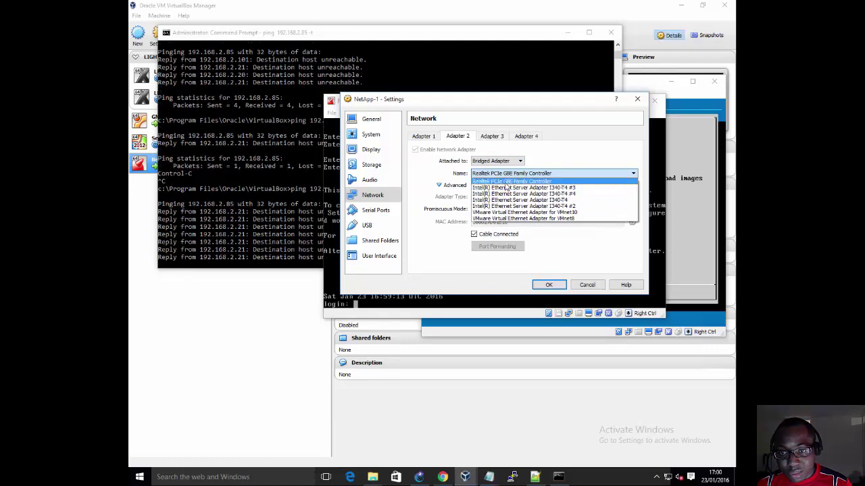
{"action": "left_click", "coordinate": [506, 181]}
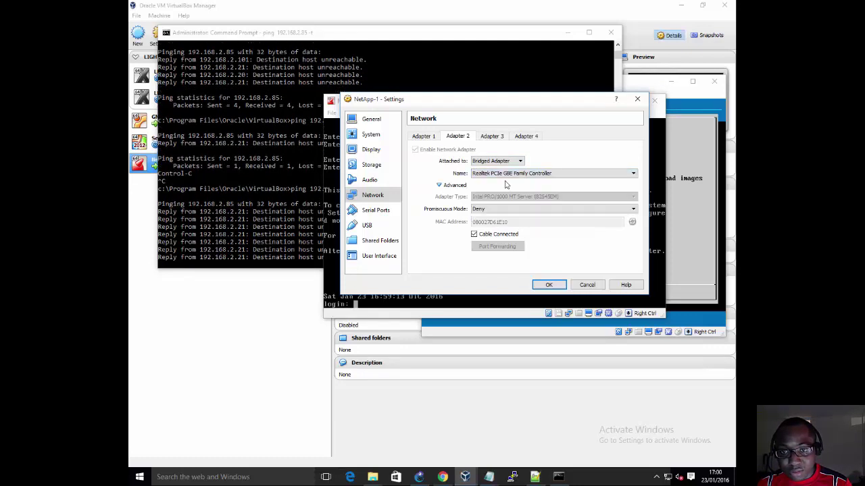
Step: Bridge Adapters 3 and 1 to the Realtek PCIe GBE controller as well
{"action": "left_click", "coordinate": [490, 140]}
{"action": "left_click", "coordinate": [497, 175]}
{"action": "left_click", "coordinate": [500, 183]}
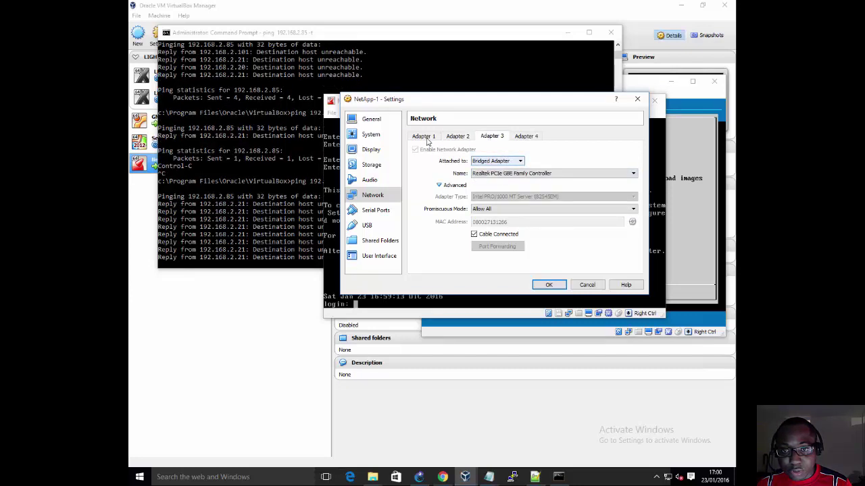
{"action": "left_click", "coordinate": [424, 139]}
{"action": "left_click", "coordinate": [490, 175]}
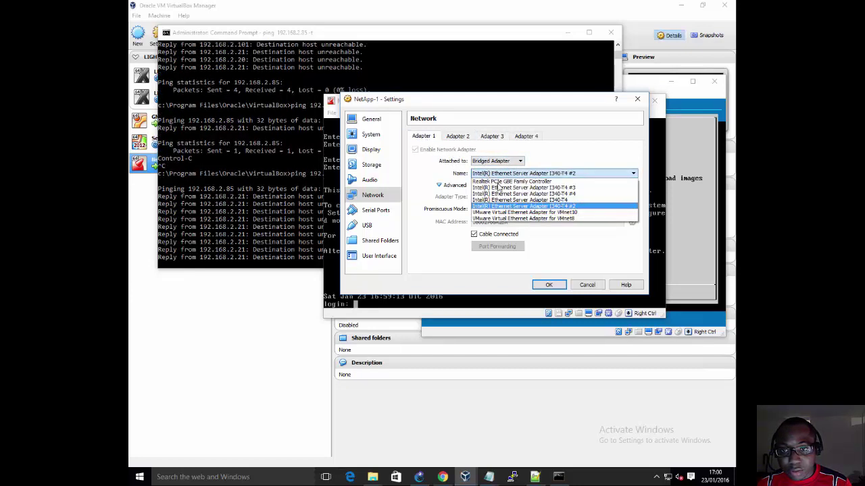
{"action": "left_click", "coordinate": [499, 183]}
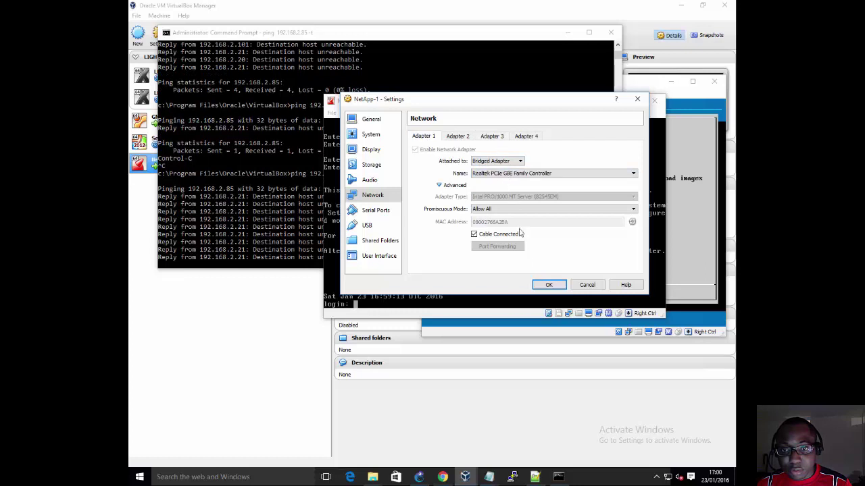
Step: Attach Adapter 4 as a bridged adapter with promiscuous mode Allow All
{"action": "left_click", "coordinate": [526, 136]}
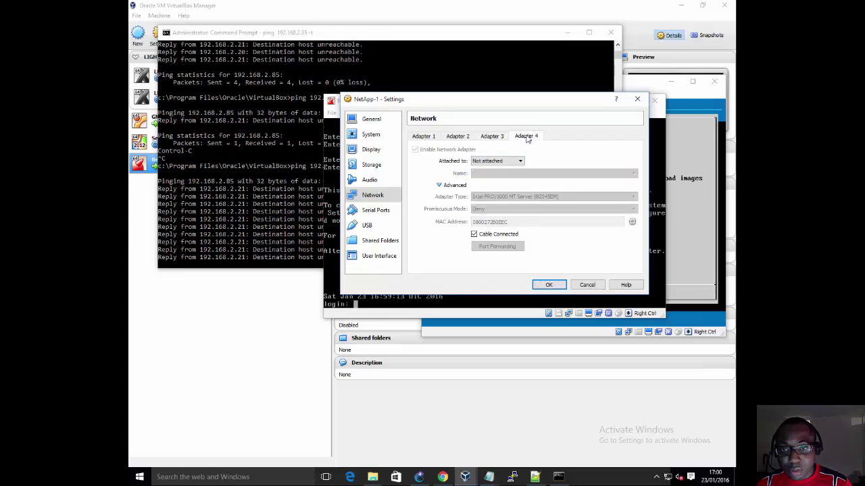
{"action": "left_click", "coordinate": [503, 161]}
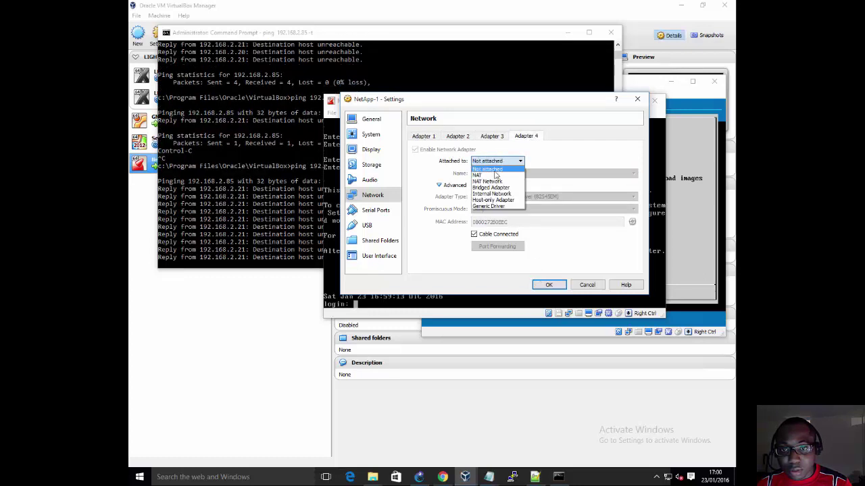
{"action": "left_click", "coordinate": [499, 188]}
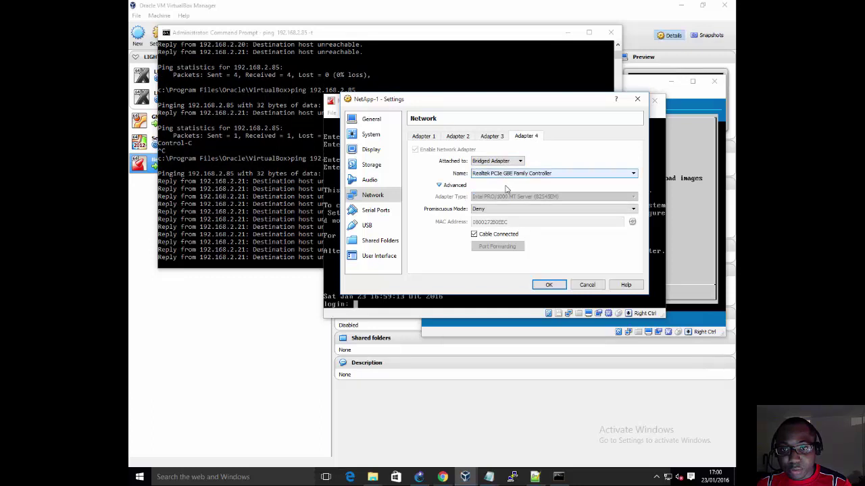
{"action": "left_click", "coordinate": [498, 209]}
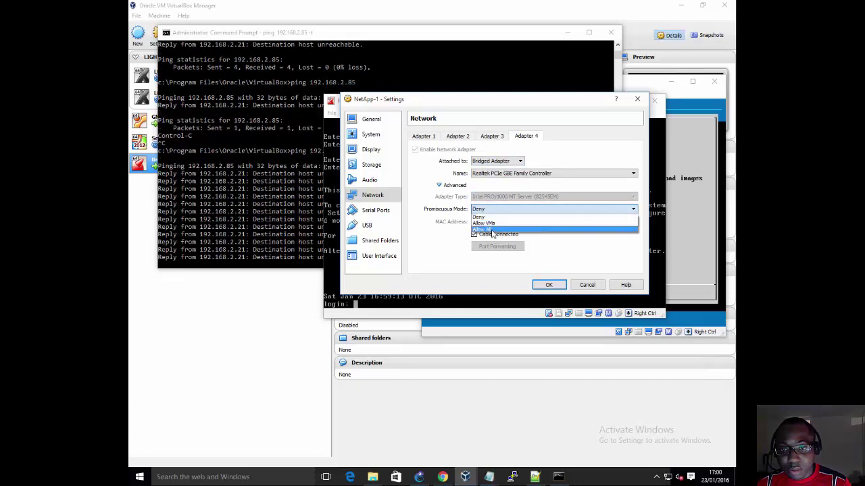
{"action": "left_click", "coordinate": [500, 228]}
Step: Set Adapter 2's promiscuous mode to Allow All and save the network settings
{"action": "left_click", "coordinate": [501, 137]}
{"action": "left_click", "coordinate": [459, 136]}
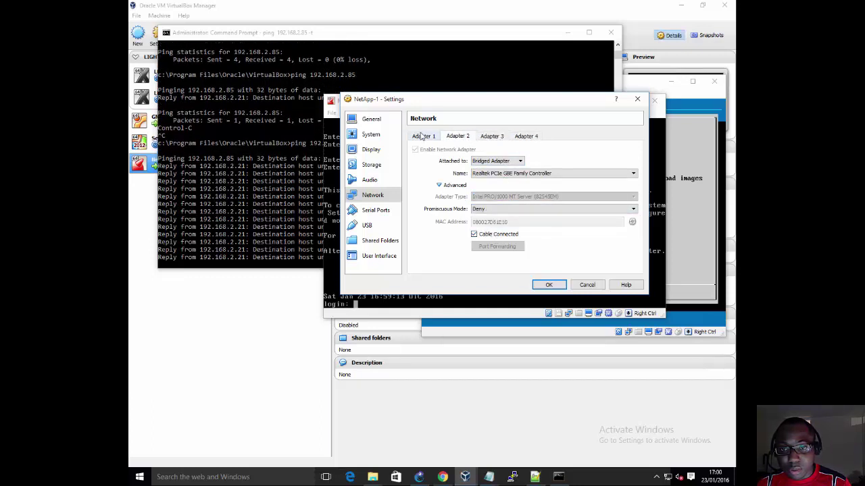
{"action": "left_click", "coordinate": [500, 209]}
{"action": "left_click", "coordinate": [485, 229]}
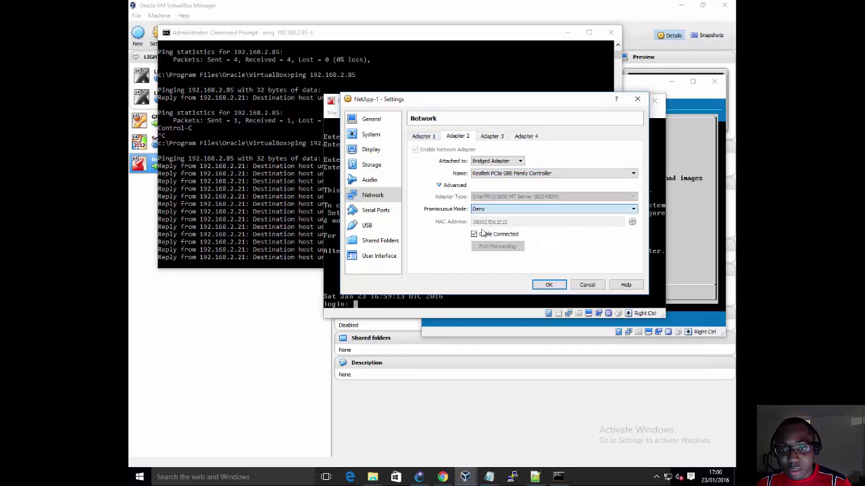
{"action": "left_click", "coordinate": [430, 137]}
{"action": "left_click", "coordinate": [540, 283]}
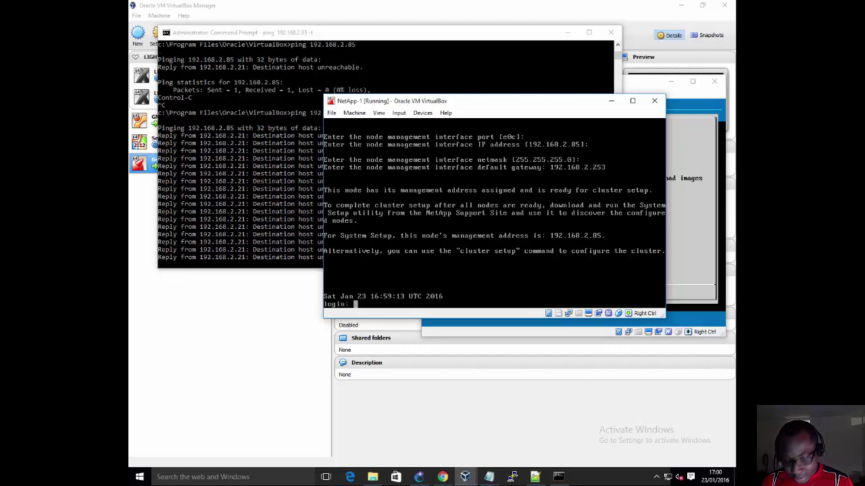
Step: Log in to the NetApp-1 console as admin and try the 'network ?' and 'system net' commands
{"action": "type", "text": "admin"}
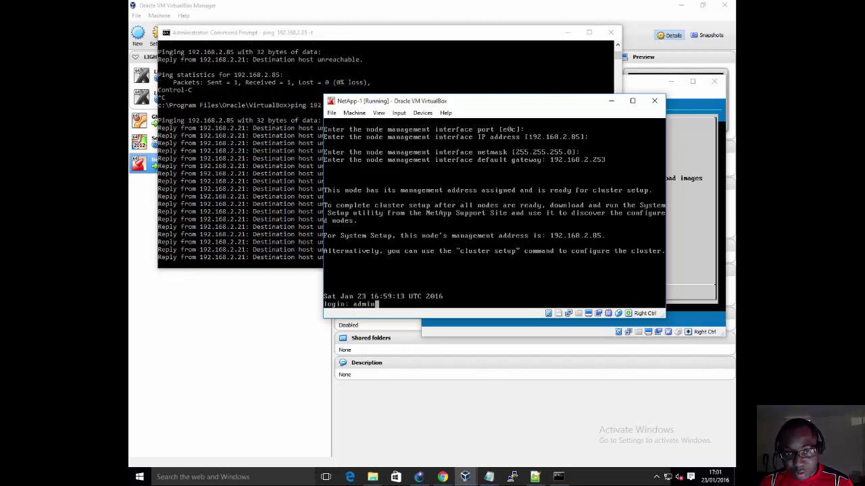
{"action": "key", "text": "Return"}
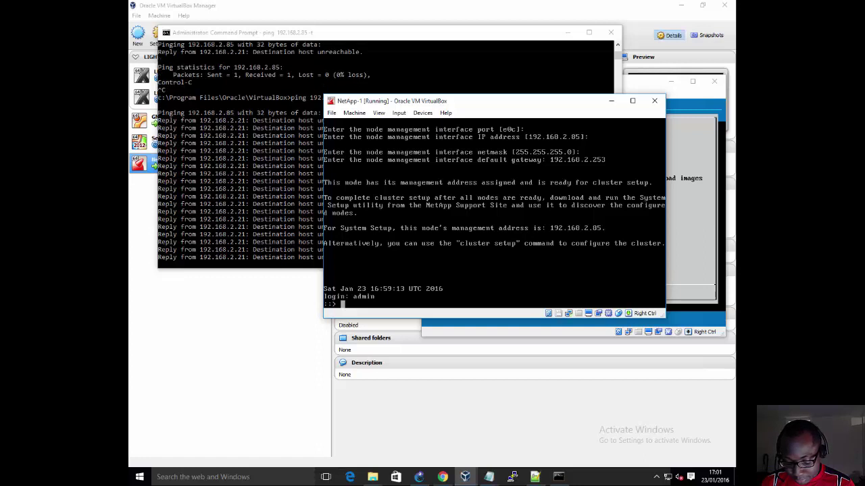
{"action": "type", "text": "network ?"}
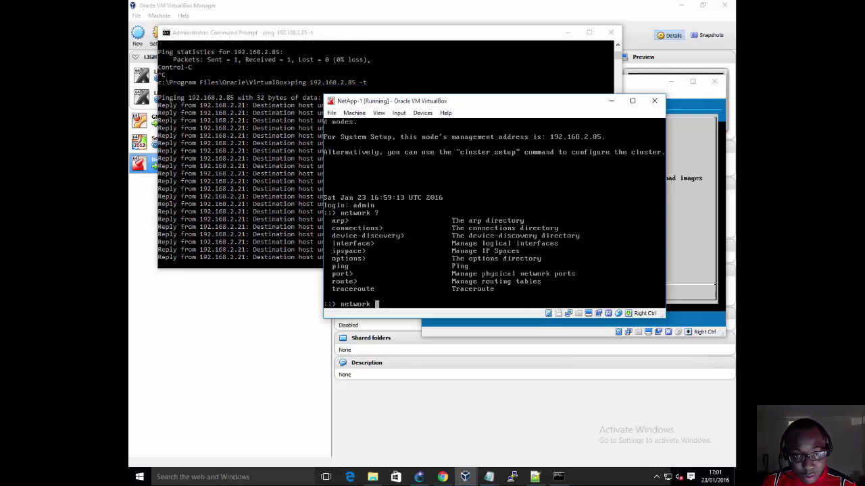
{"action": "key", "text": "BackSpace"}
{"action": "key", "text": "BackSpace"}
{"action": "key", "text": "BackSpace"}
{"action": "key", "text": "BackSpace"}
{"action": "key", "text": "BackSpace"}
{"action": "key", "text": "BackSpace"}
{"action": "key", "text": "BackSpace"}
{"action": "key", "text": "BackSpace"}
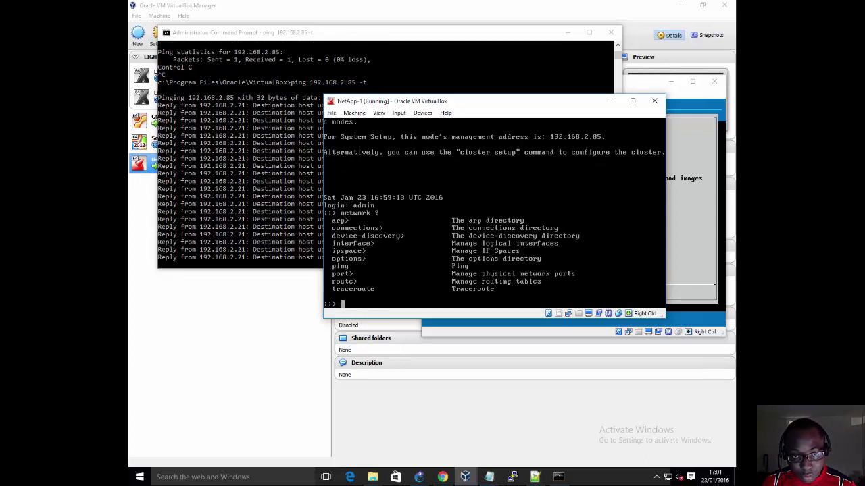
{"action": "type", "text": "system net"}
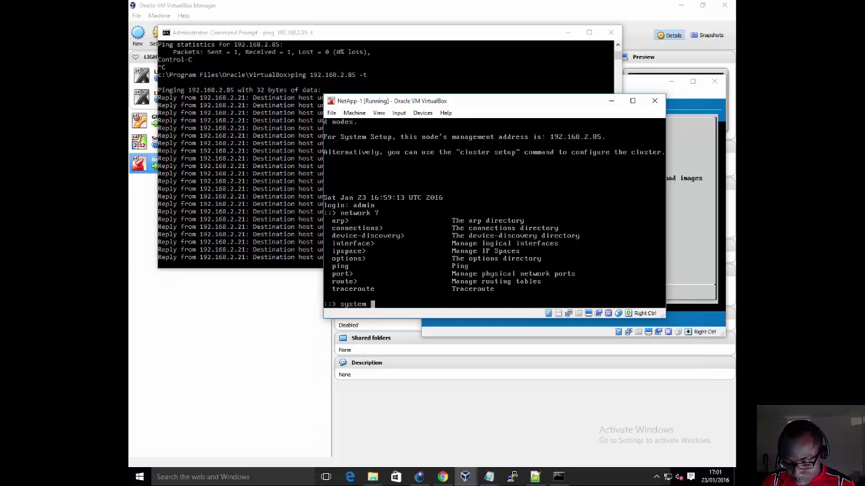
{"action": "key", "text": "Return"}
{"action": "key", "text": "BackSpace"}
{"action": "key", "text": "BackSpace"}
{"action": "key", "text": "BackSpace"}
{"action": "key", "text": "BackSpace"}
{"action": "key", "text": "BackSpace"}
{"action": "key", "text": "BackSpace"}
{"action": "key", "text": "BackSpace"}
{"action": "key", "text": "BackSpace"}
{"action": "key", "text": "BackSpace"}
{"action": "key", "text": "BackSpace"}
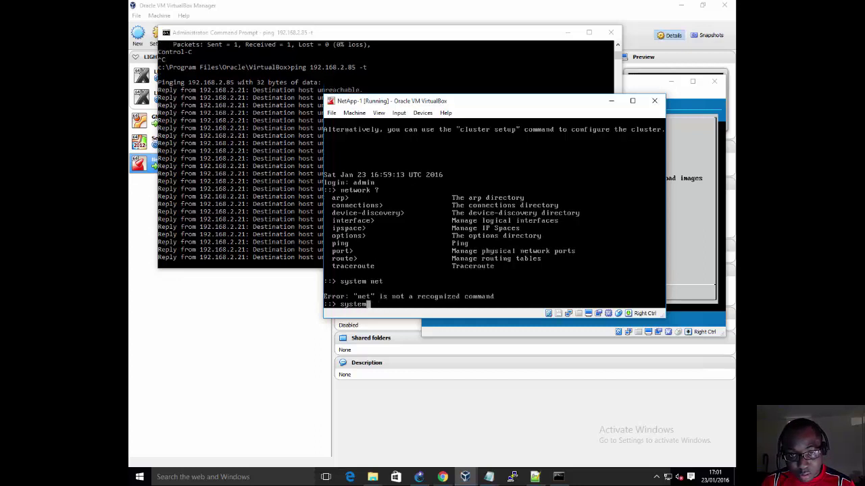
Step: Run 'network port show' and 'network interface show' to list the node's ports and interfaces
{"action": "type", "text": "network "}
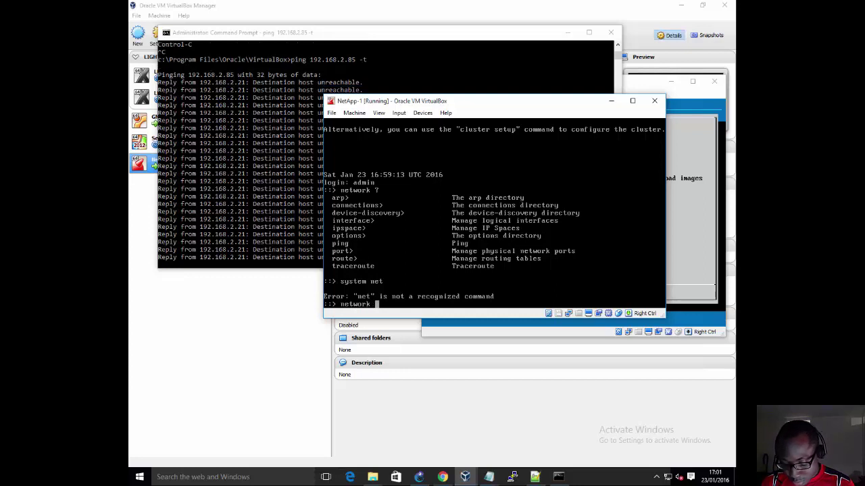
{"action": "type", "text": "port show"}
{"action": "key", "text": "Return"}
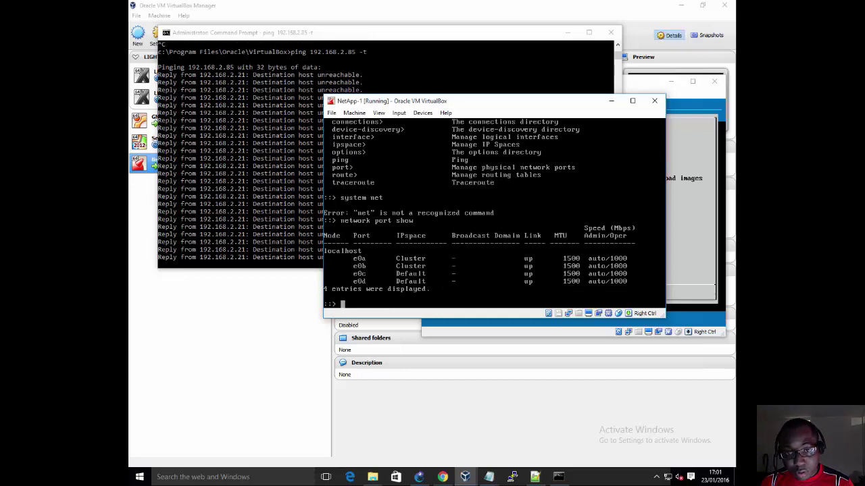
{"action": "key", "text": "Up"}
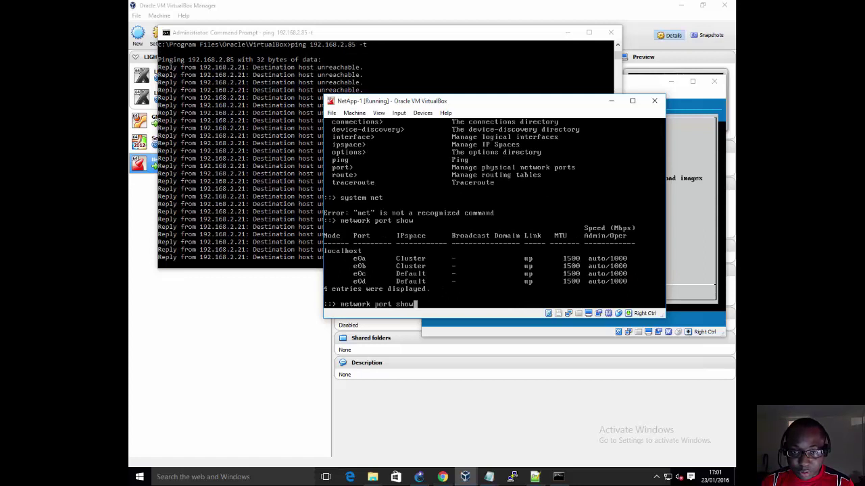
{"action": "key", "text": "BackSpace"}
{"action": "key", "text": "BackSpace"}
{"action": "key", "text": "BackSpace"}
{"action": "key", "text": "BackSpace"}
{"action": "key", "text": "BackSpace"}
{"action": "key", "text": "BackSpace"}
{"action": "key", "text": "BackSpace"}
{"action": "key", "text": "BackSpace"}
{"action": "key", "text": "BackSpace"}
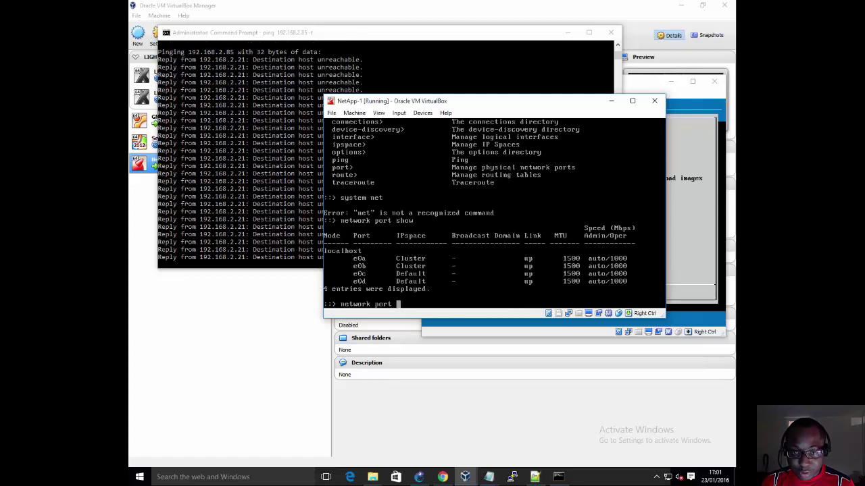
{"action": "type", "text": "inte"}
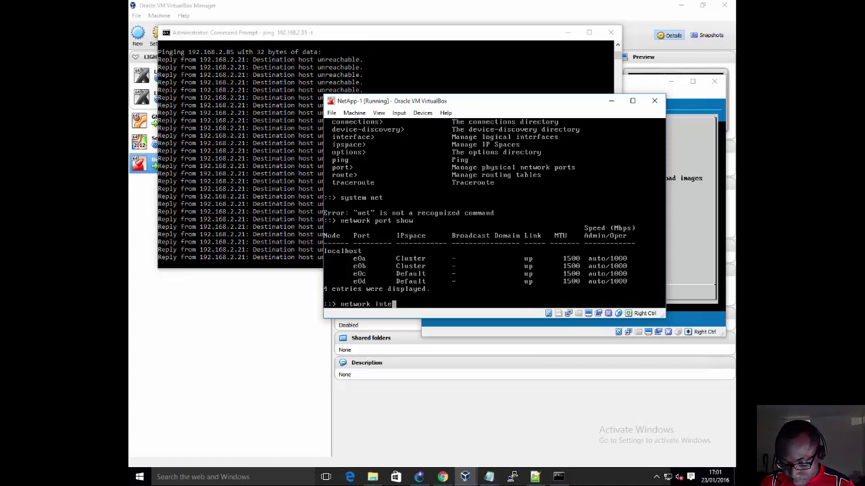
{"action": "type", "text": "rface show"}
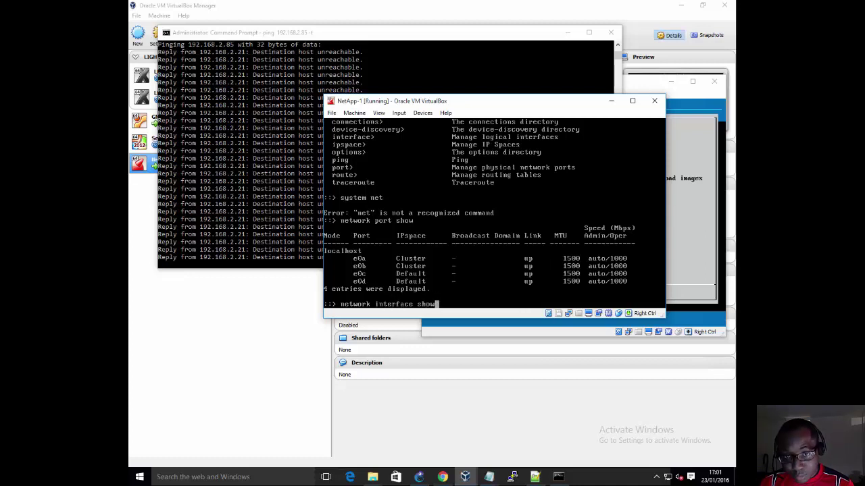
{"action": "key", "text": "Return"}
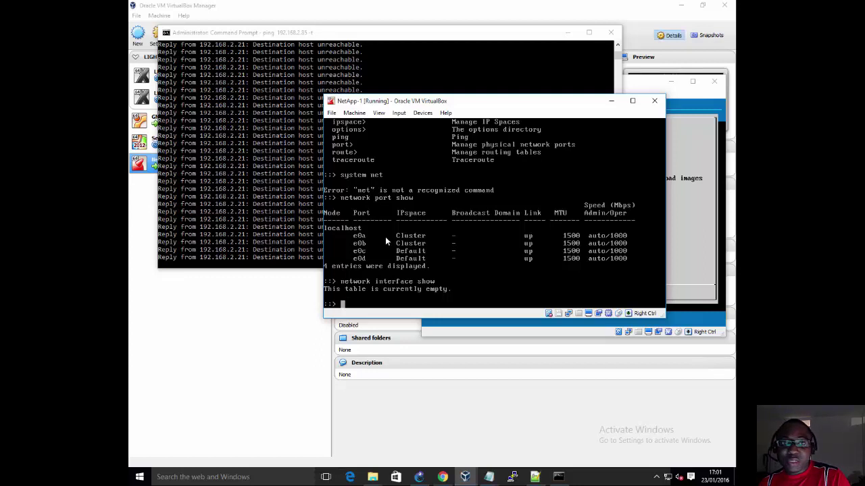
{"action": "left_click", "coordinate": [273, 92]}
Step: Stop the continuous ping, minimize Command Prompt, and maximize the browser window
{"action": "key", "text": "ctrl+c"}
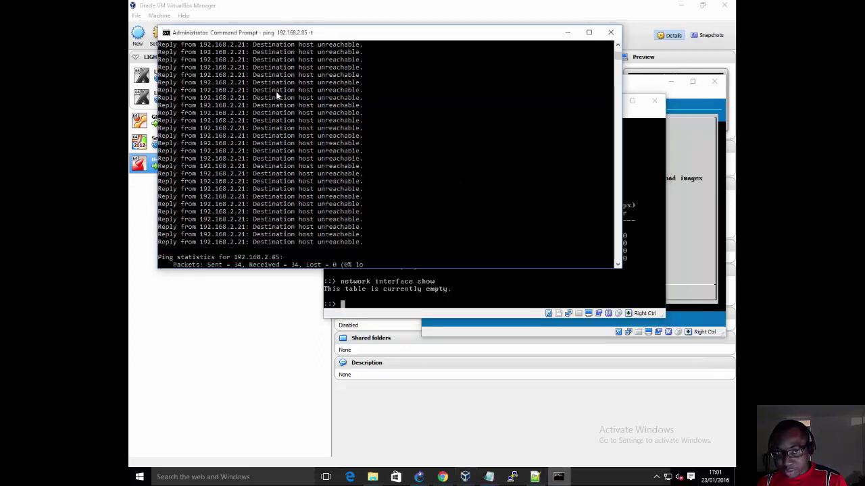
{"action": "key", "text": "Return"}
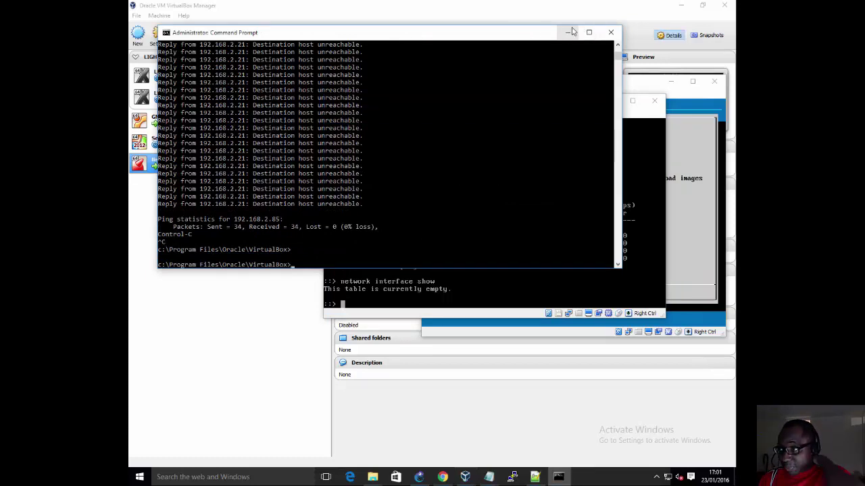
{"action": "left_click", "coordinate": [566, 33]}
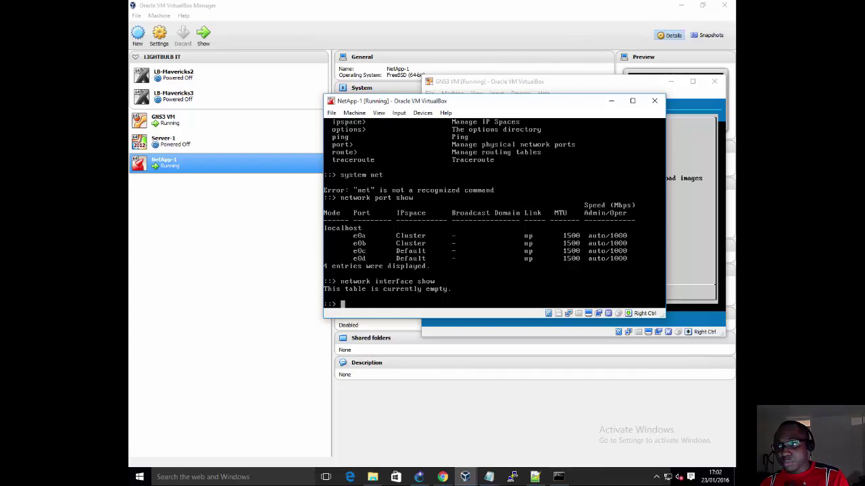
{"action": "left_click_drag", "start_coordinate": [735, 158], "coordinate": [443, 2]}
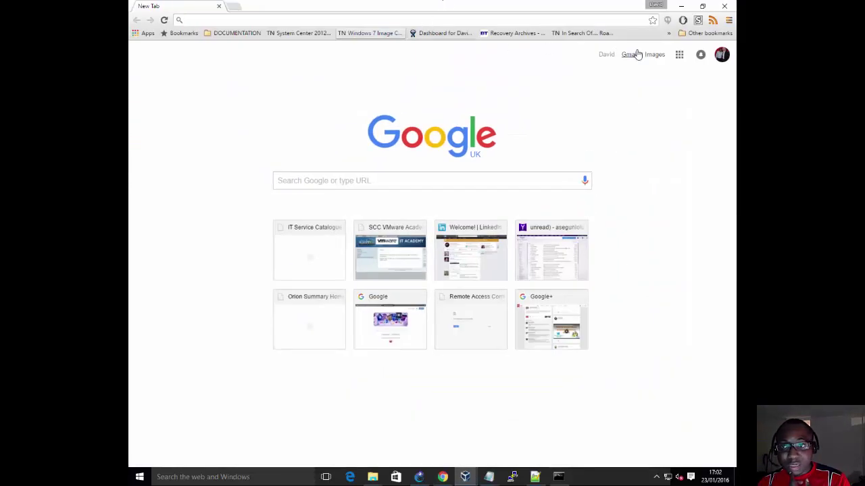
Step: Open Google+ from the apps launcher and go to Communities > NetApp NCSA/NCDA Study Group
{"action": "left_click", "coordinate": [678, 54]}
{"action": "left_click", "coordinate": [616, 250]}
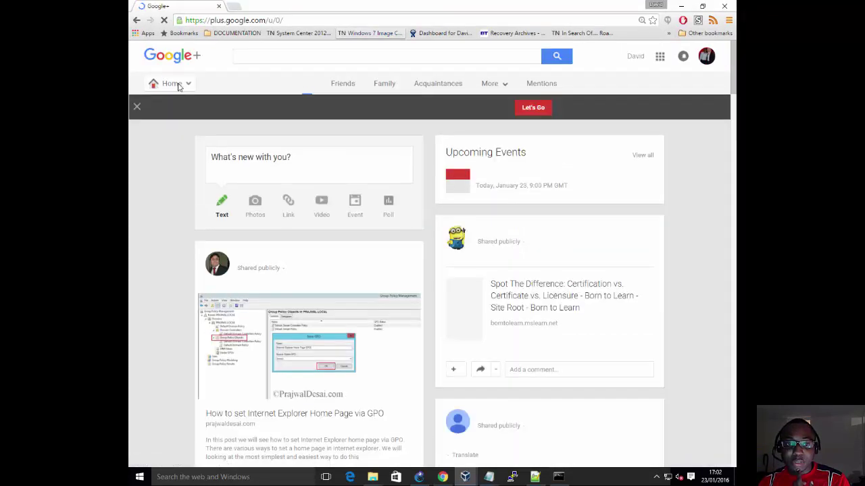
{"action": "mouse_move", "coordinate": [181, 85]}
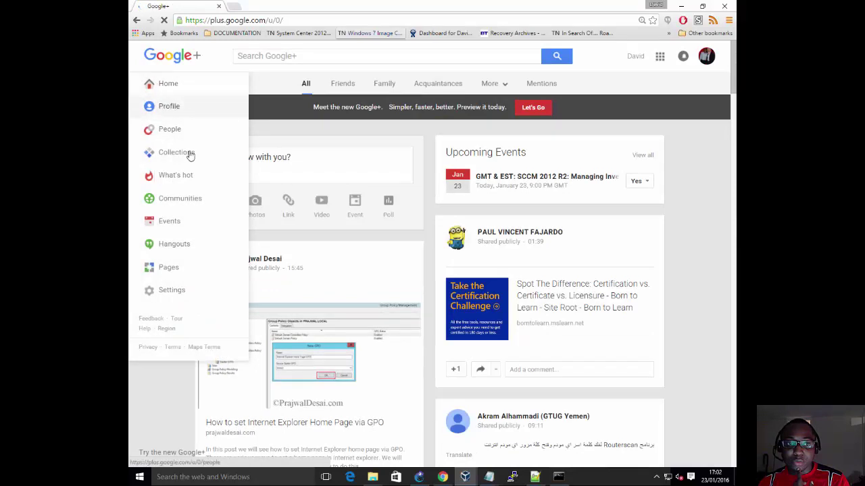
{"action": "left_click", "coordinate": [194, 197]}
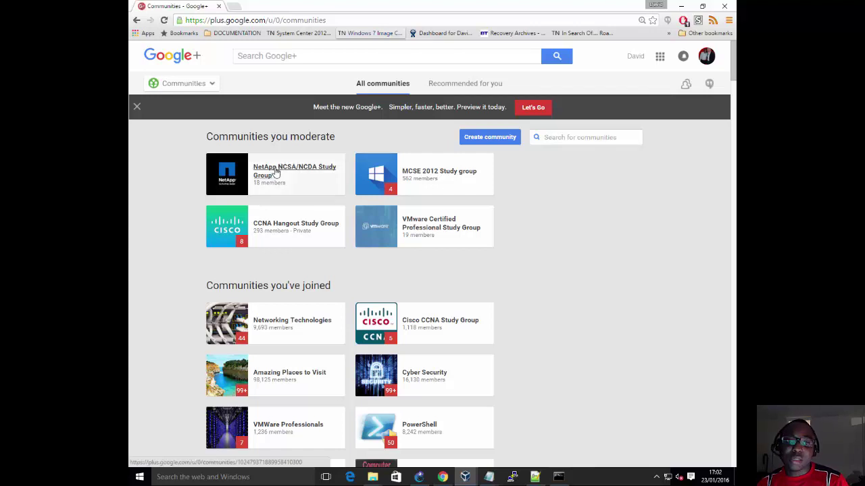
{"action": "left_click", "coordinate": [275, 171]}
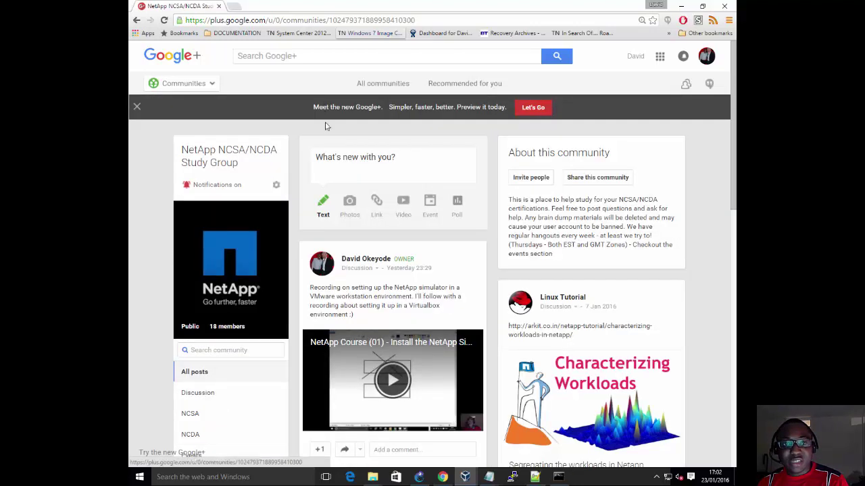